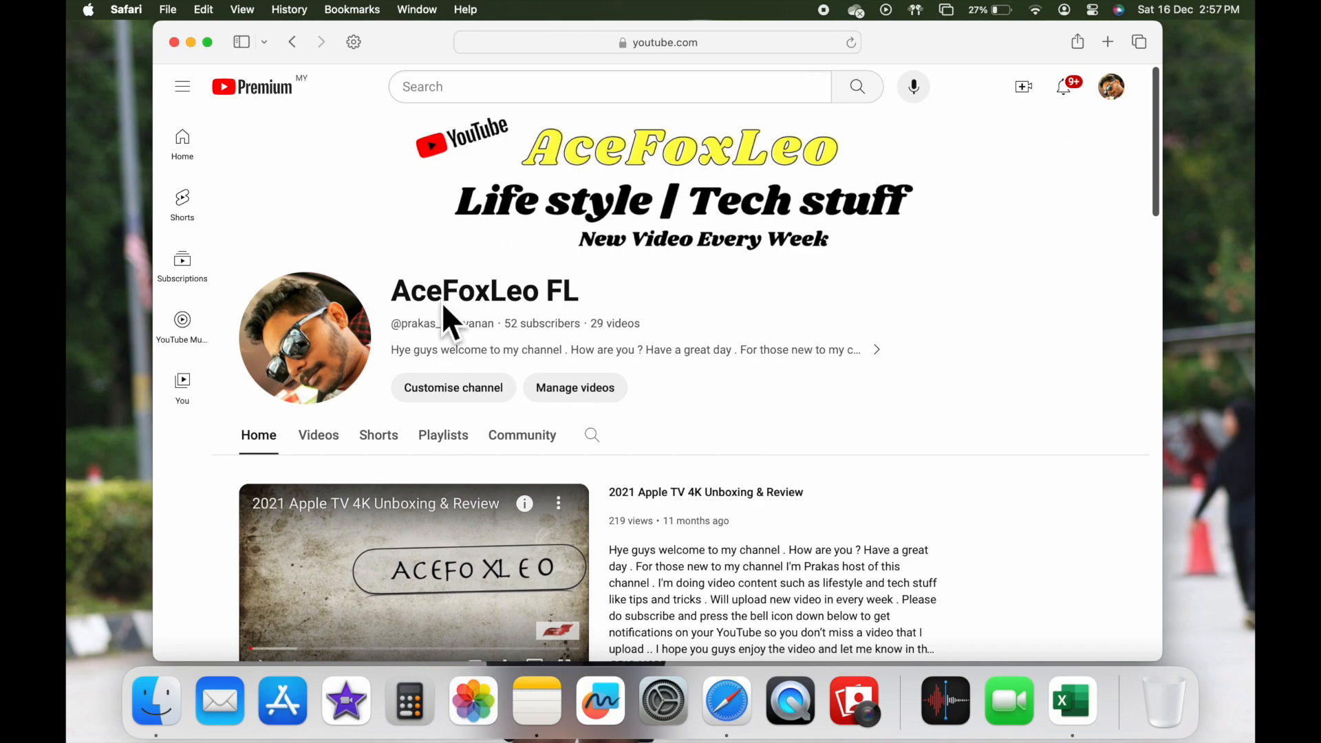
Browse the list of uploaded videos on the AceFoxLeo FL YouTube channel.
left_click(321, 438)
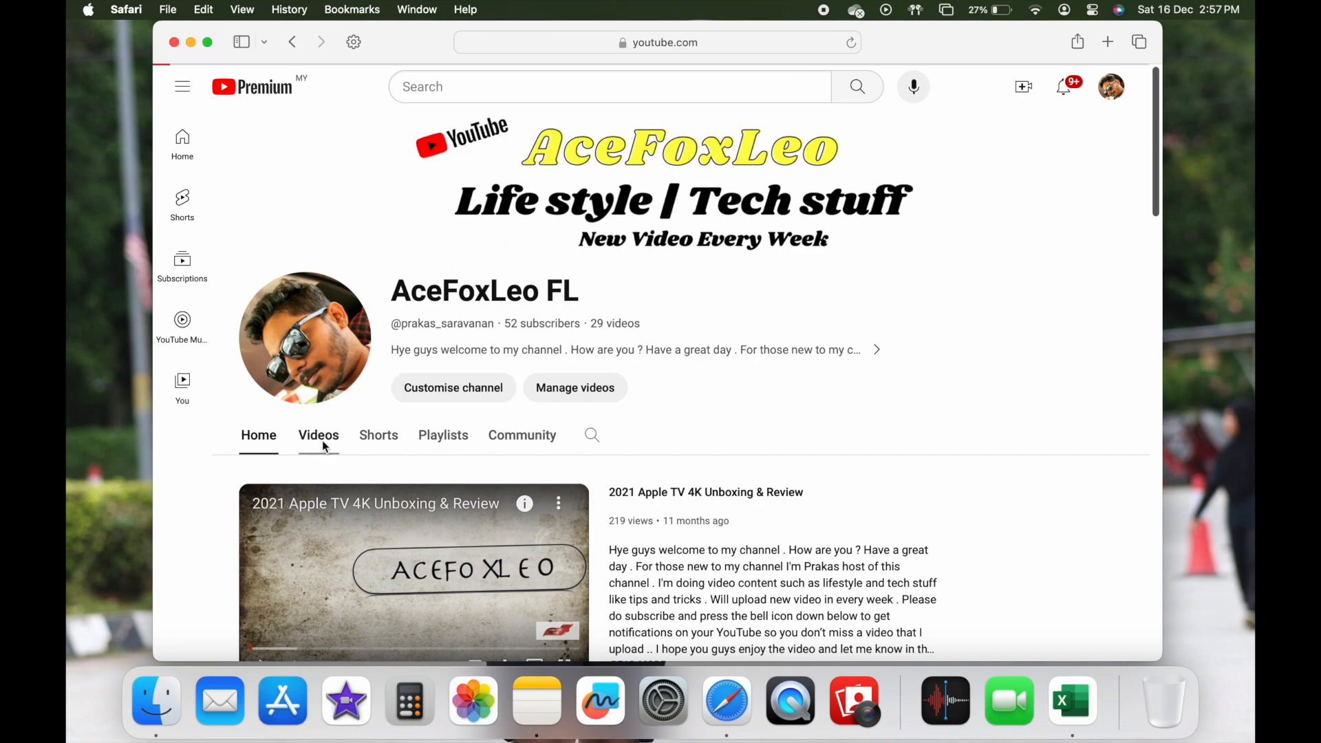
scroll(623, 379, "down", 3)
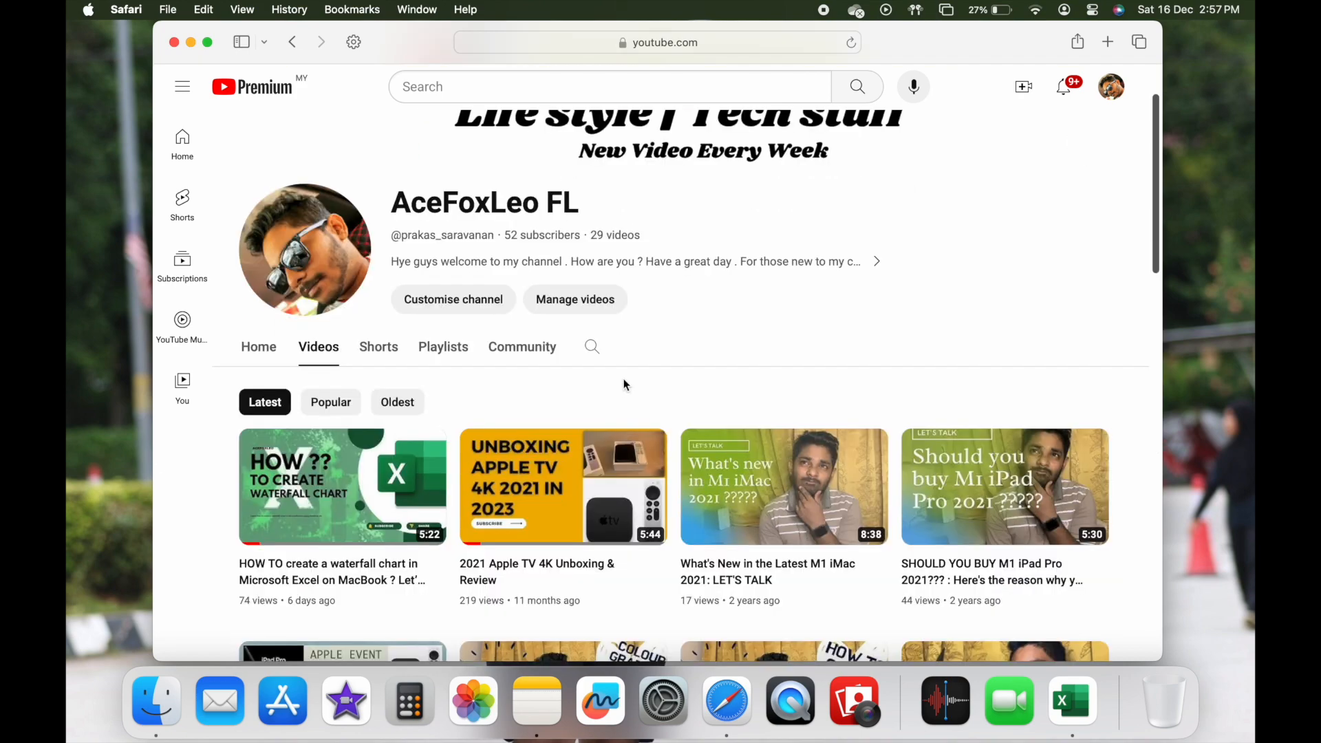
scroll(625, 385, "down", 3)
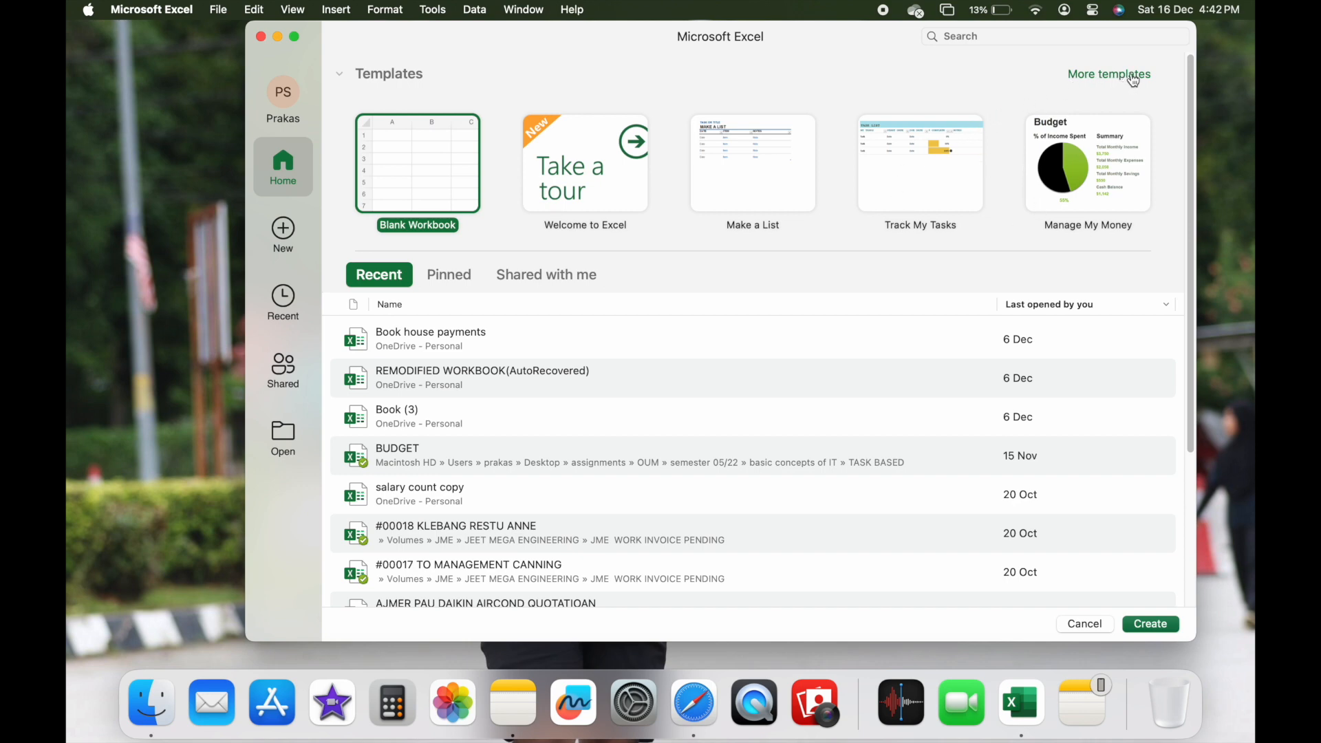
Switch to Excel, create a blank workbook and expand its window to full screen.
left_click(1105, 82)
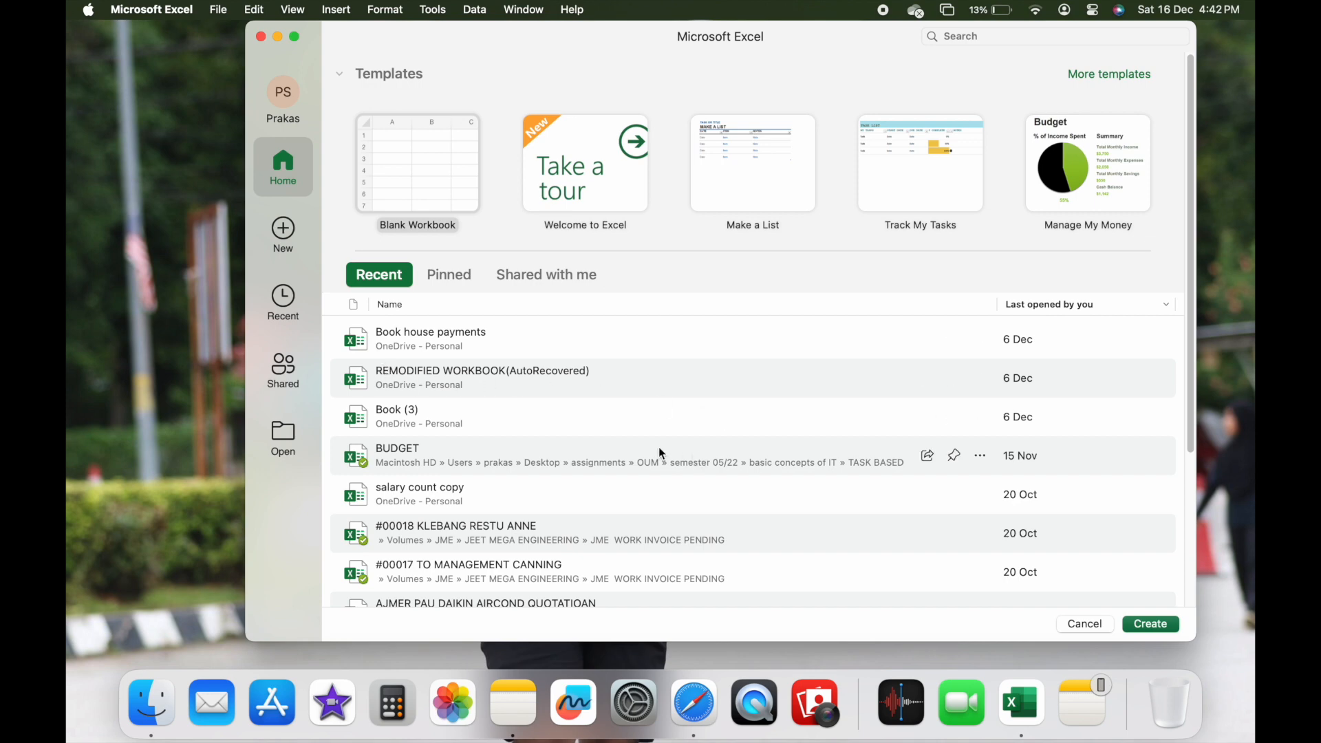
scroll(659, 448, "down", 1)
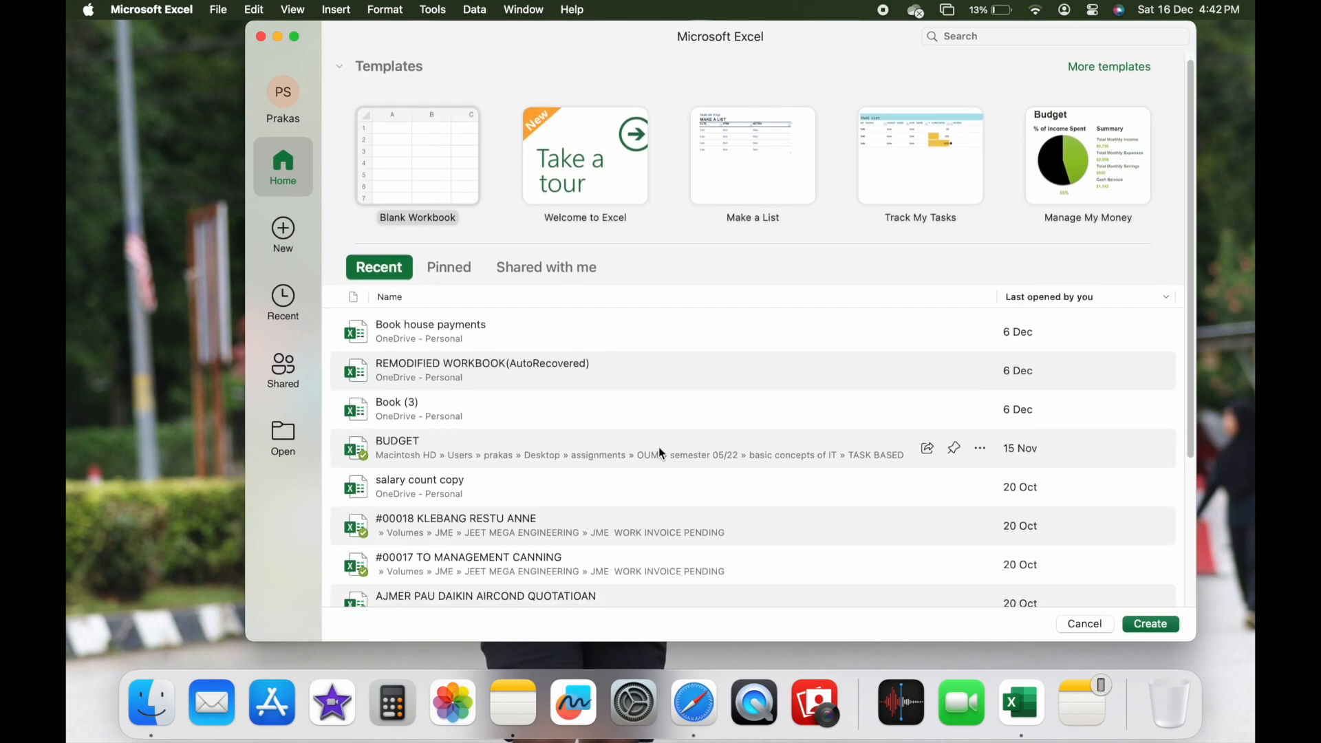
scroll(659, 448, "up", 1)
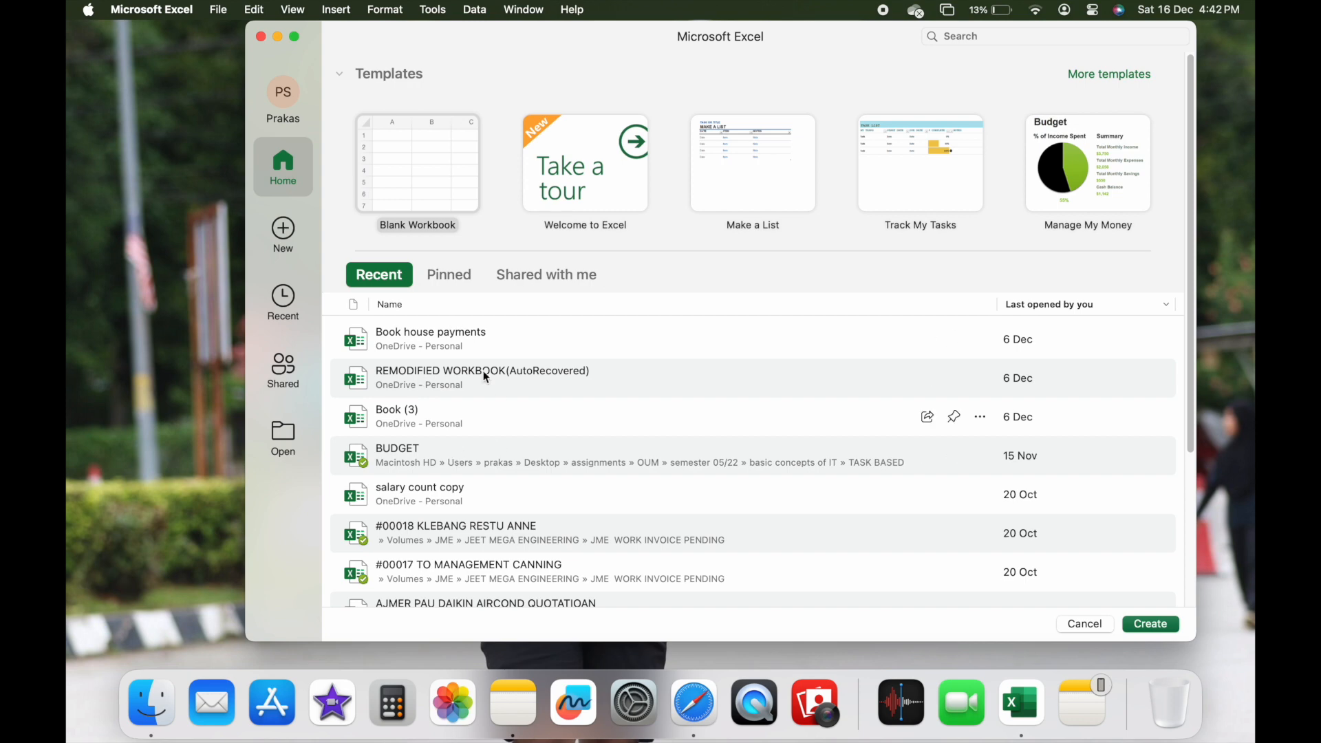
left_click(1001, 34)
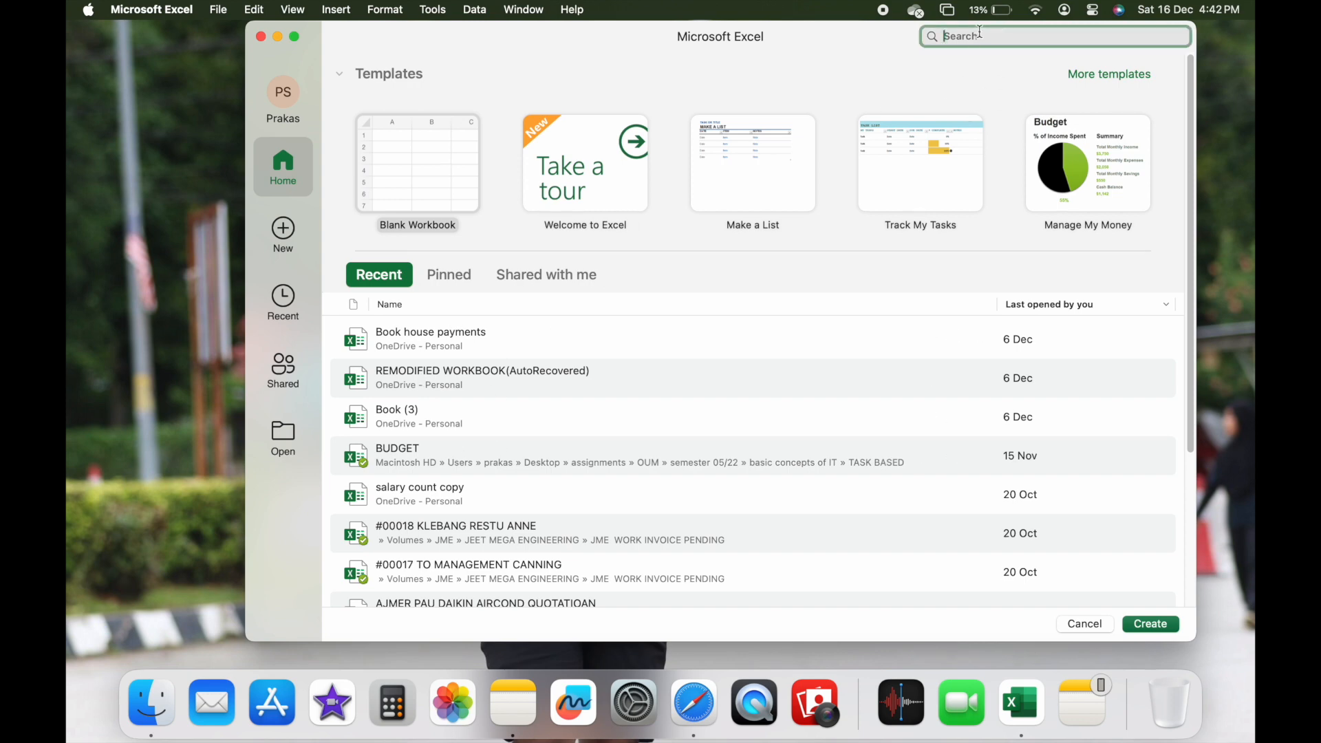
double_click(419, 163)
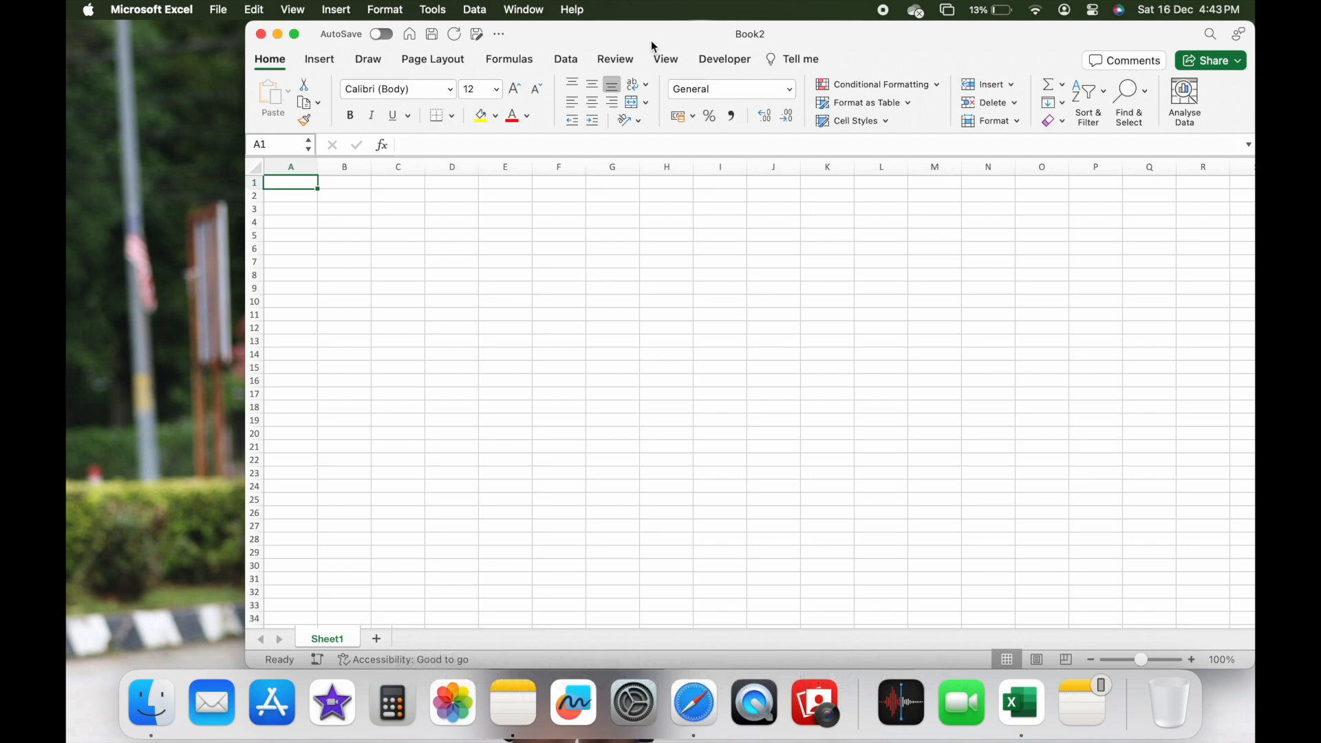
left_click_drag(651, 40, 532, 33)
left_click(207, 34)
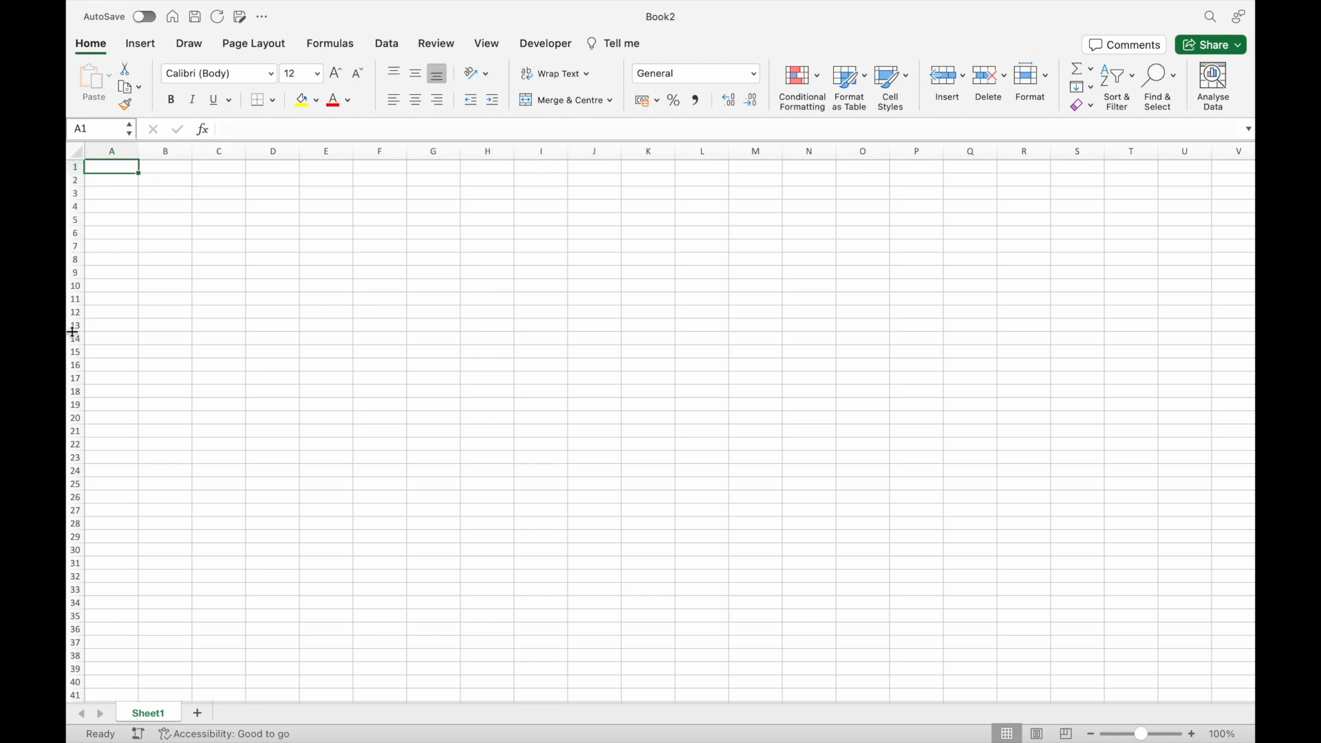
Select cell F8 and examine how its column and row form the cell reference.
left_click(374, 262)
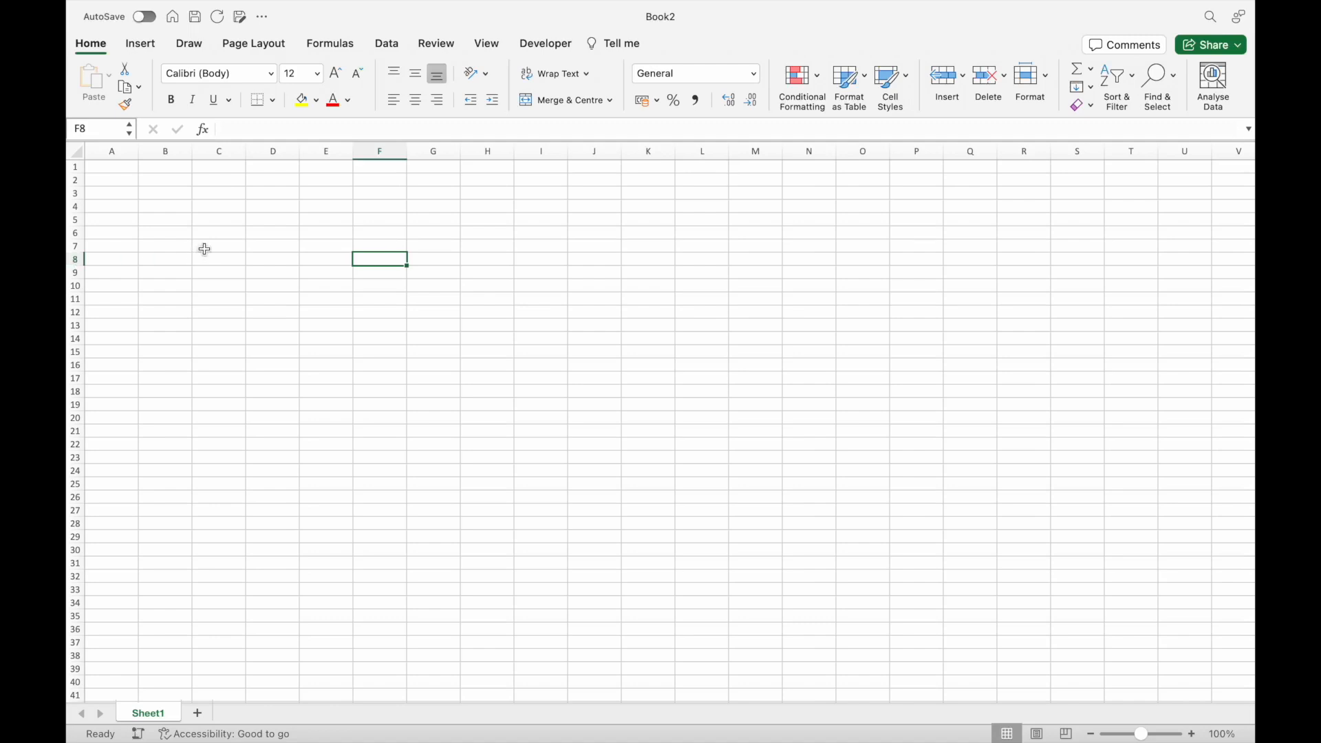
left_click(88, 129)
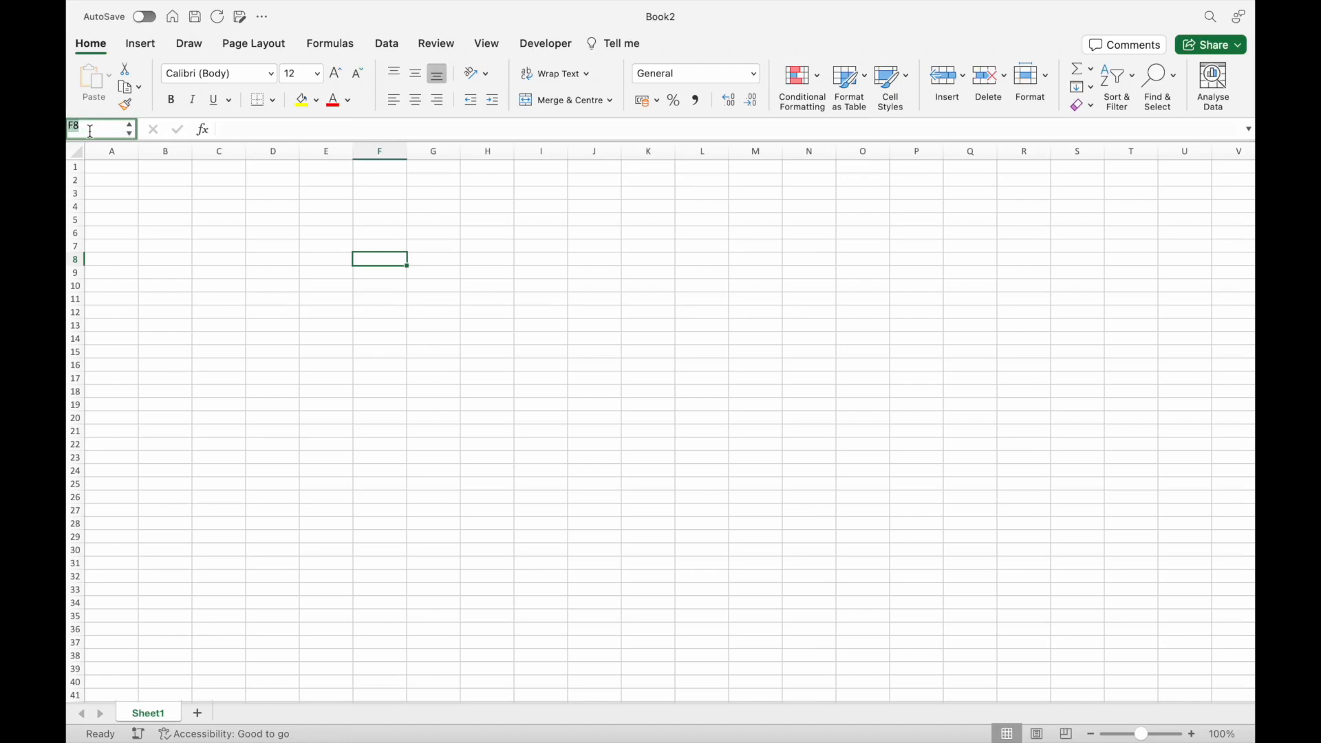
left_click(374, 260)
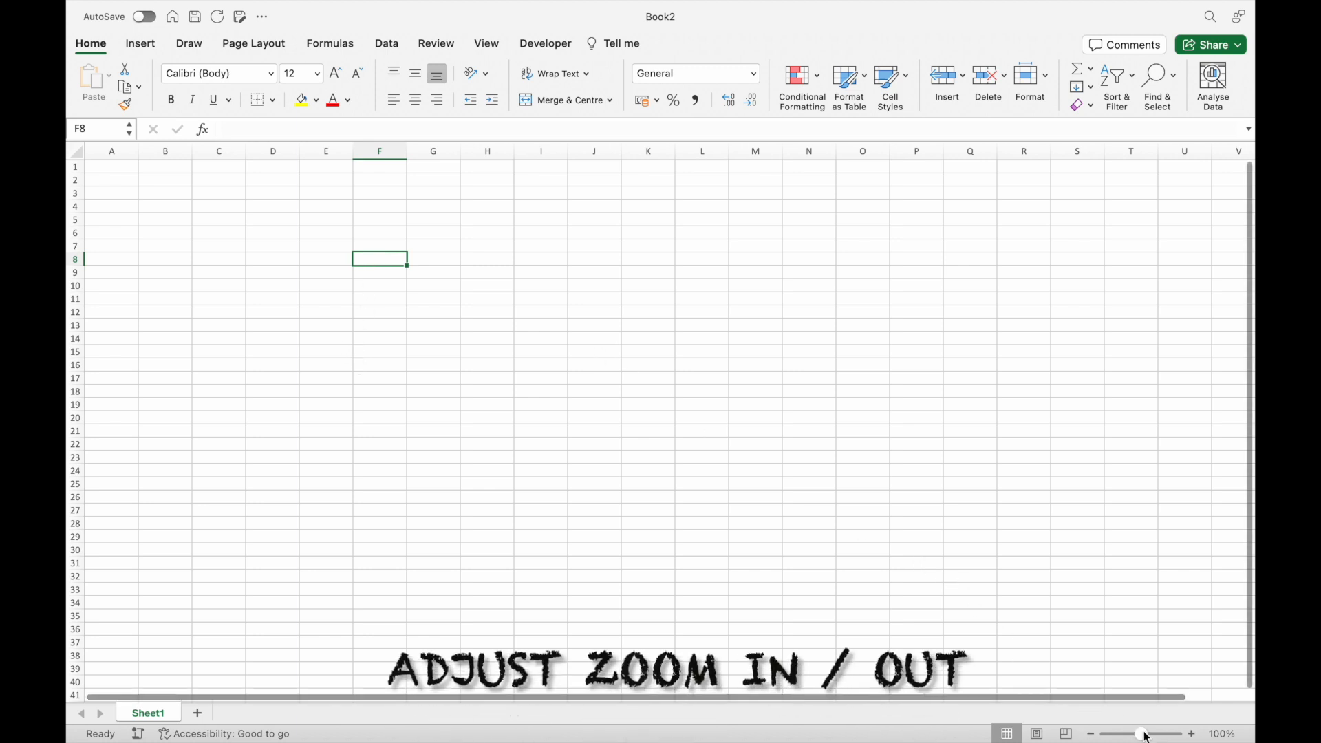
Adjust the worksheet's zoom level to 132%.
mouse_move(1142, 733)
left_mouse_down()
mouse_move(1171, 735)
mouse_move(1140, 737)
left_mouse_up()
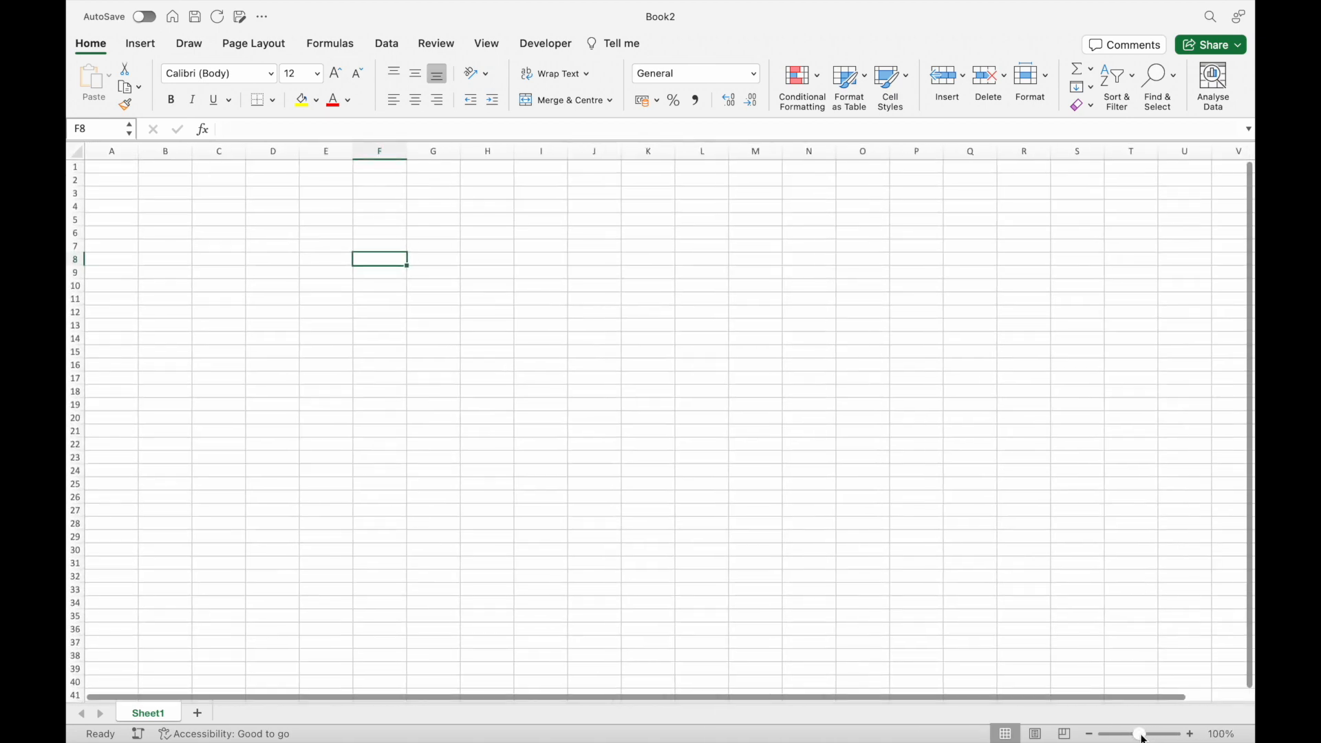
scroll(766, 552, "up", 2)
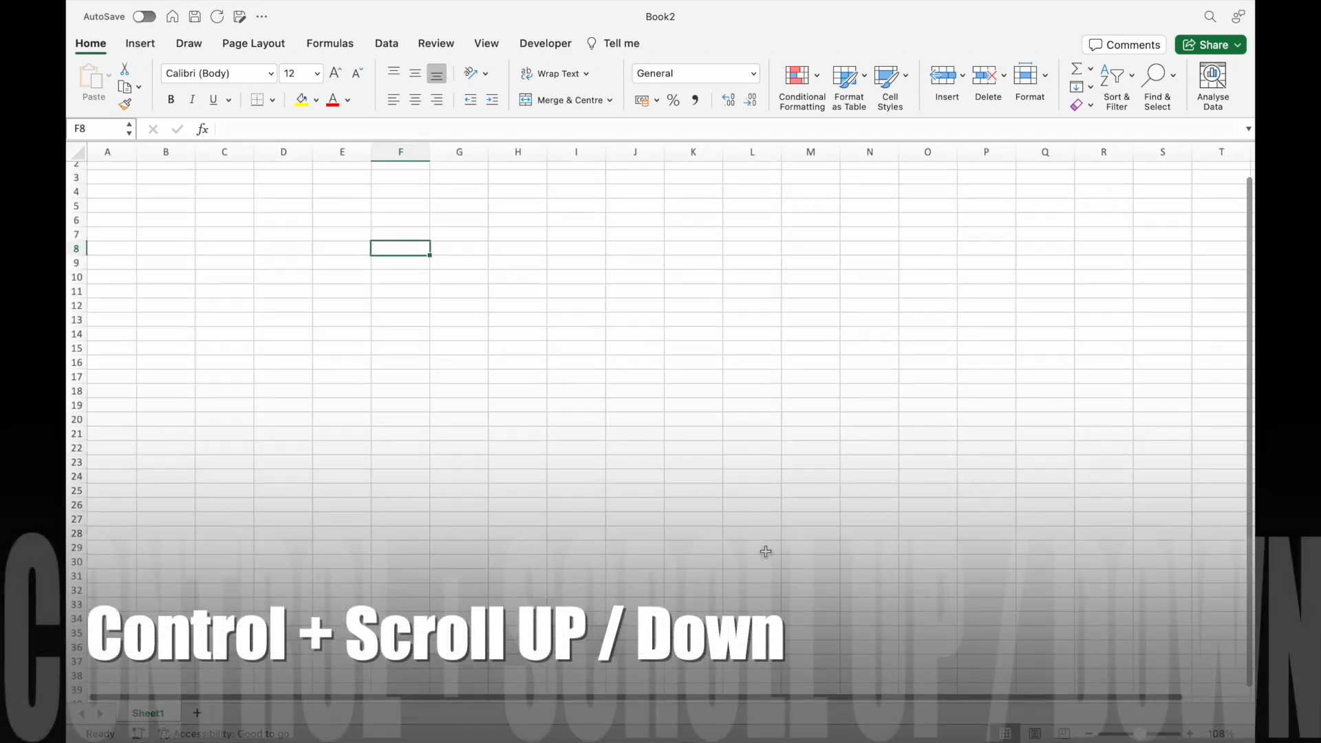
scroll(766, 552, "up", 1)
scroll(766, 552, "down", 3)
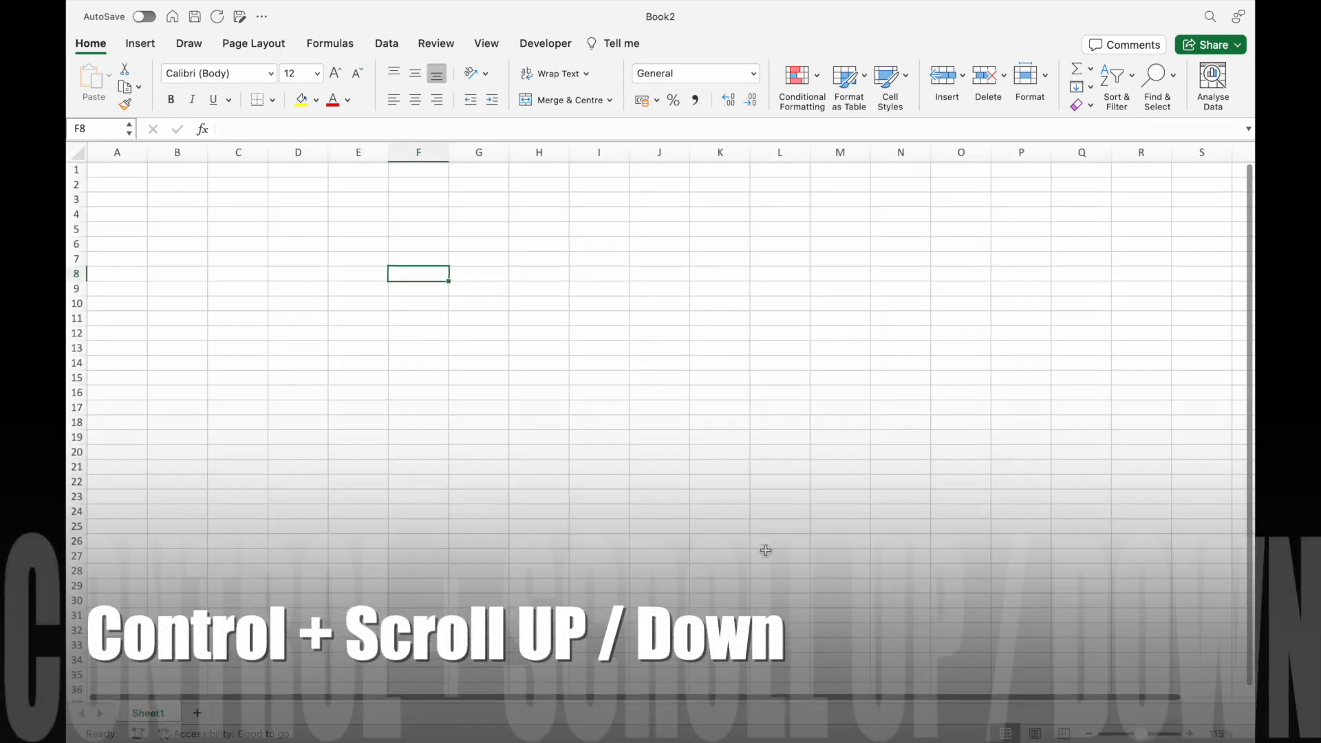
scroll(767, 548, "up", 4)
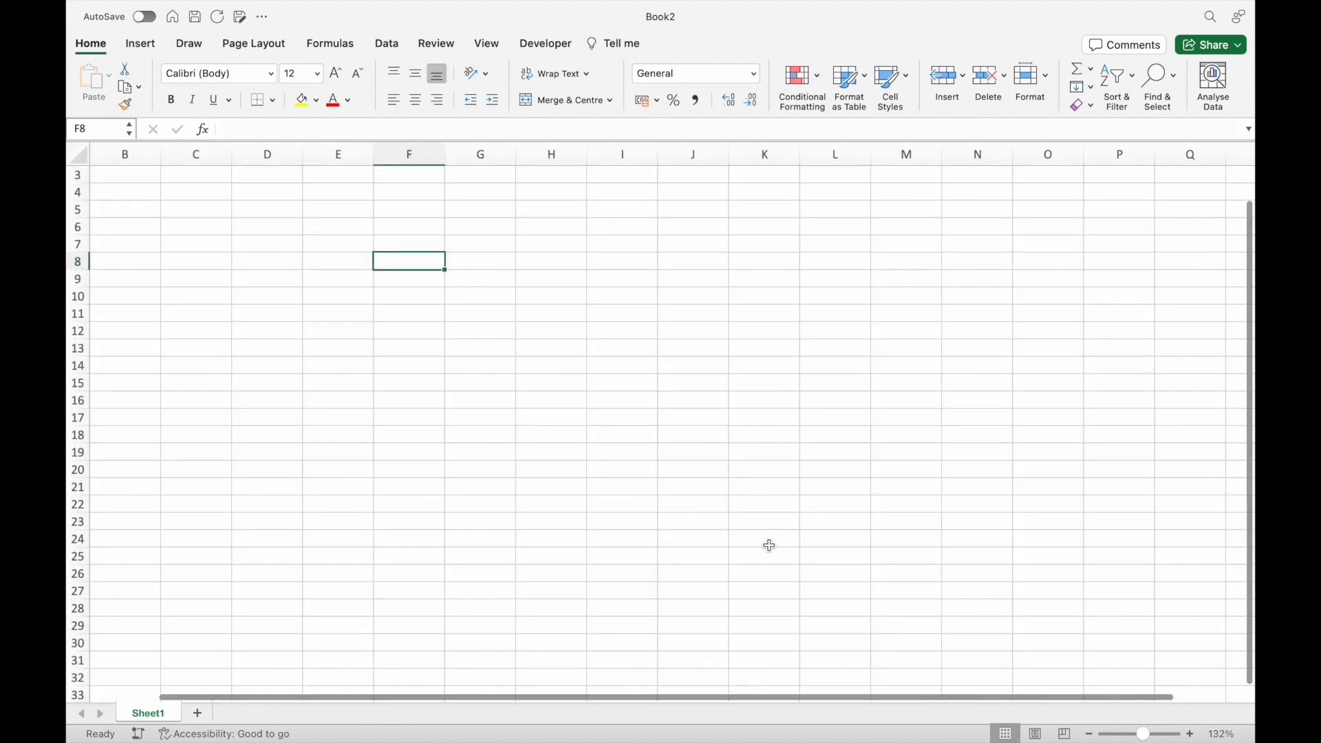
left_click_drag(1250, 416, 1253, 349)
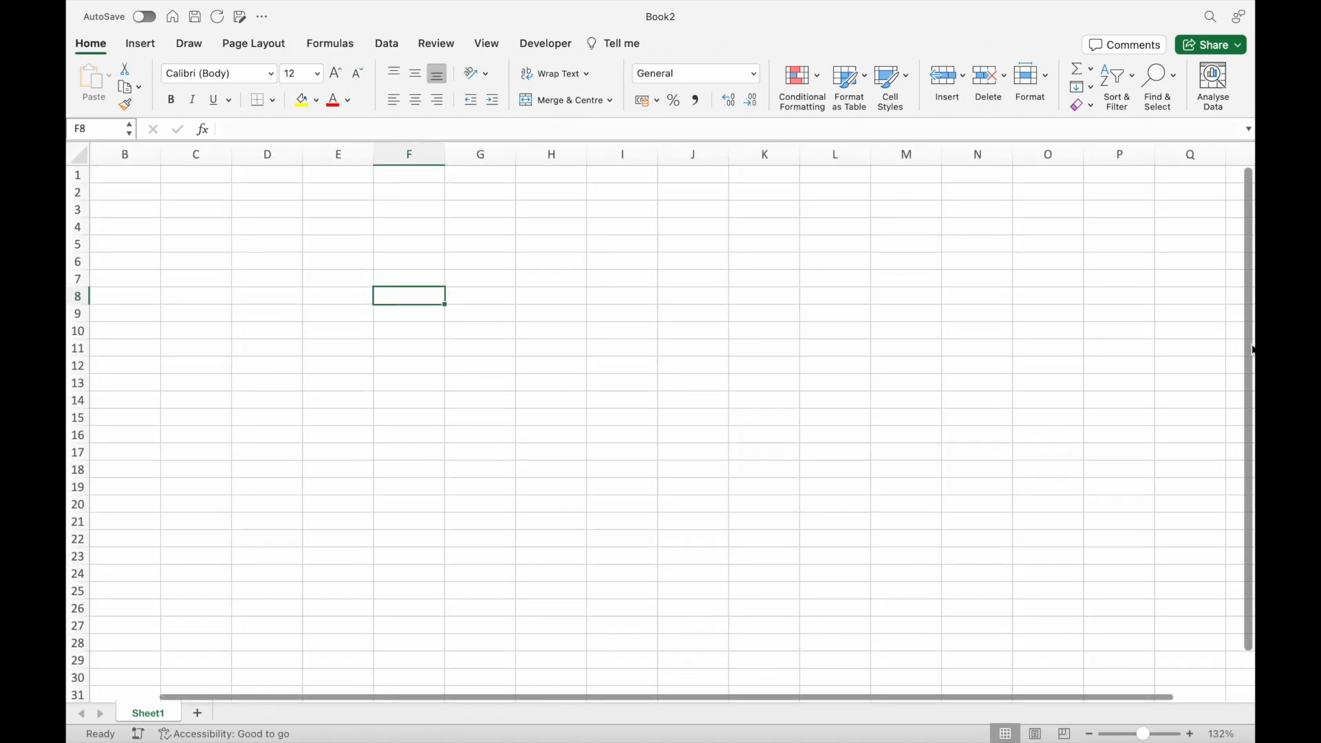
Enter the column headers "sales" in A1 and "Date" in B1.
left_click(125, 174)
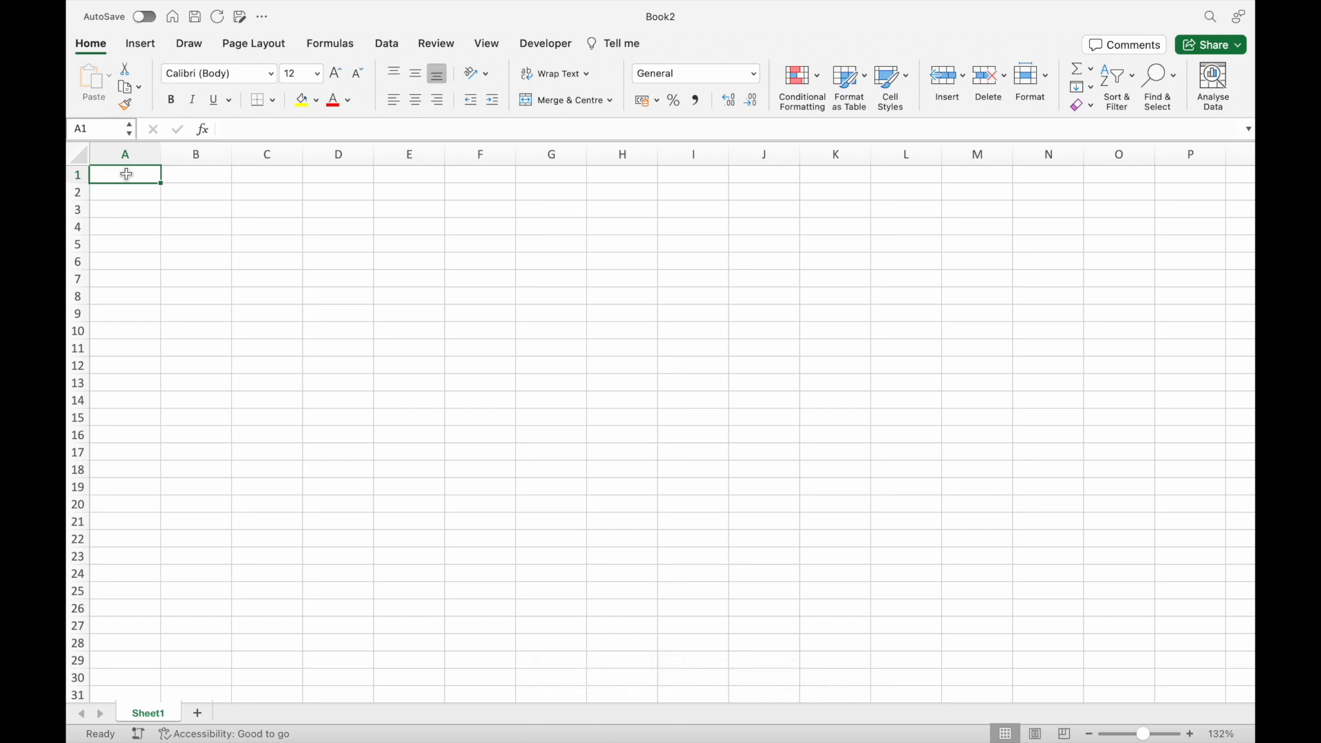
type("sales")
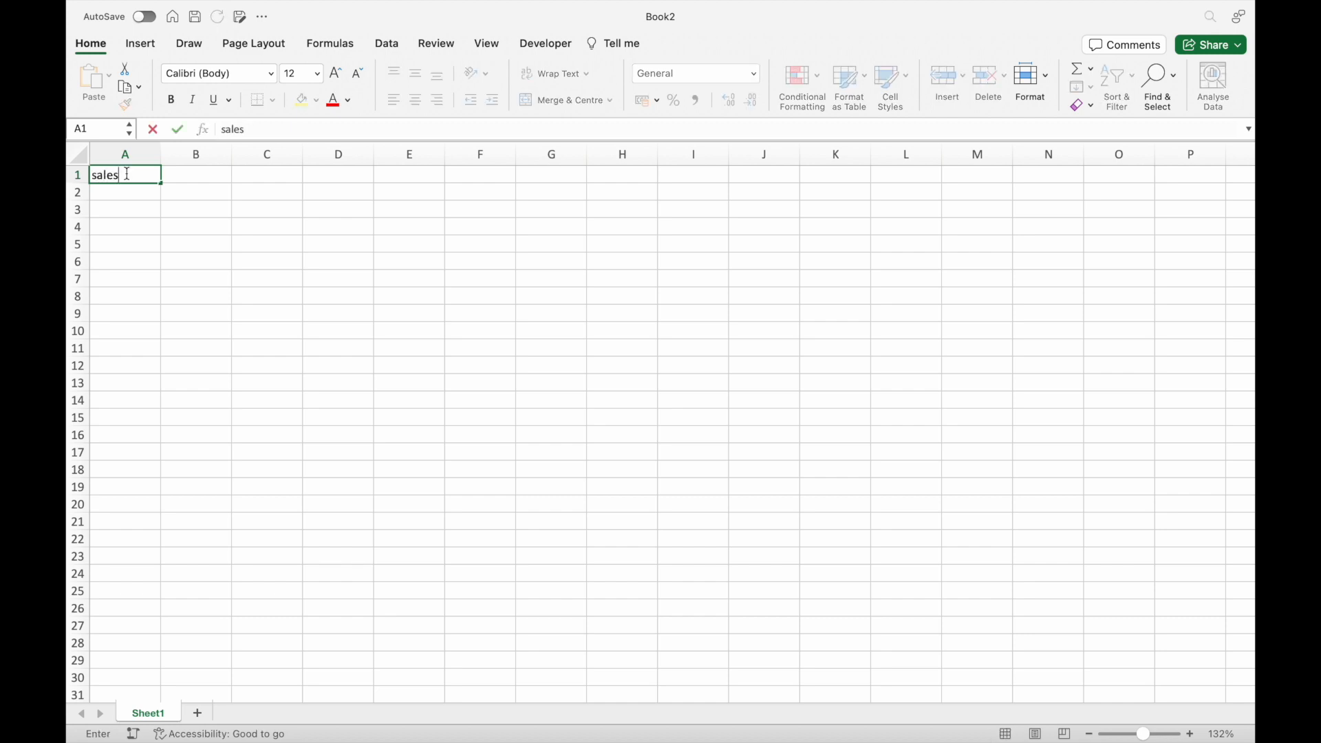
key("Tab")
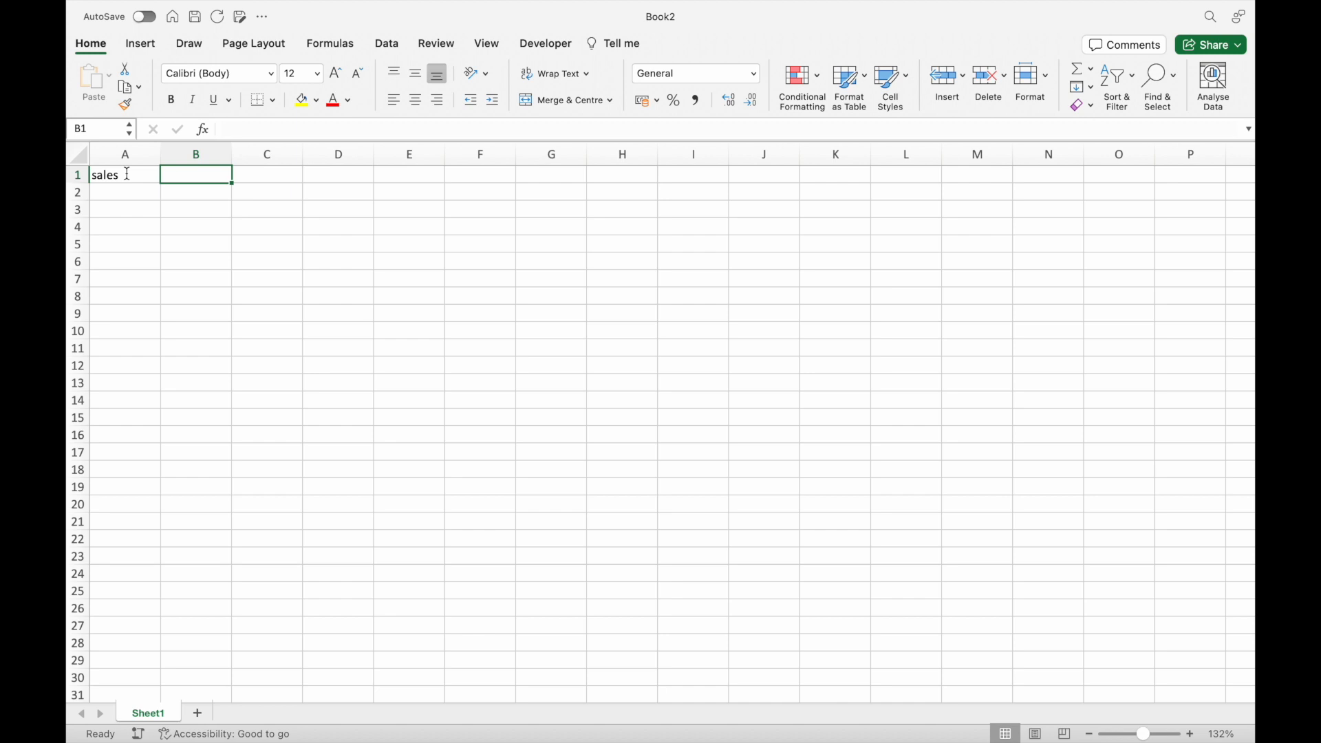
type("a")
key("BackSpace")
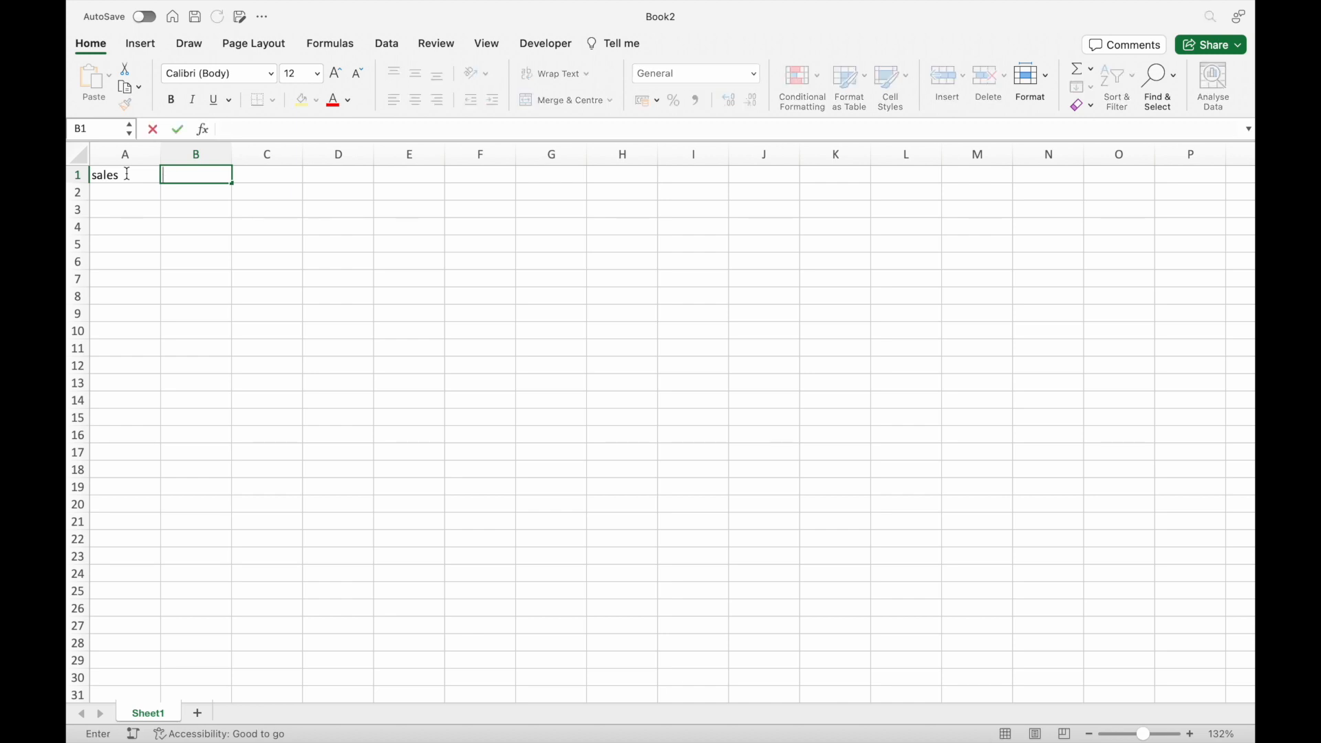
type("Date")
key("Return")
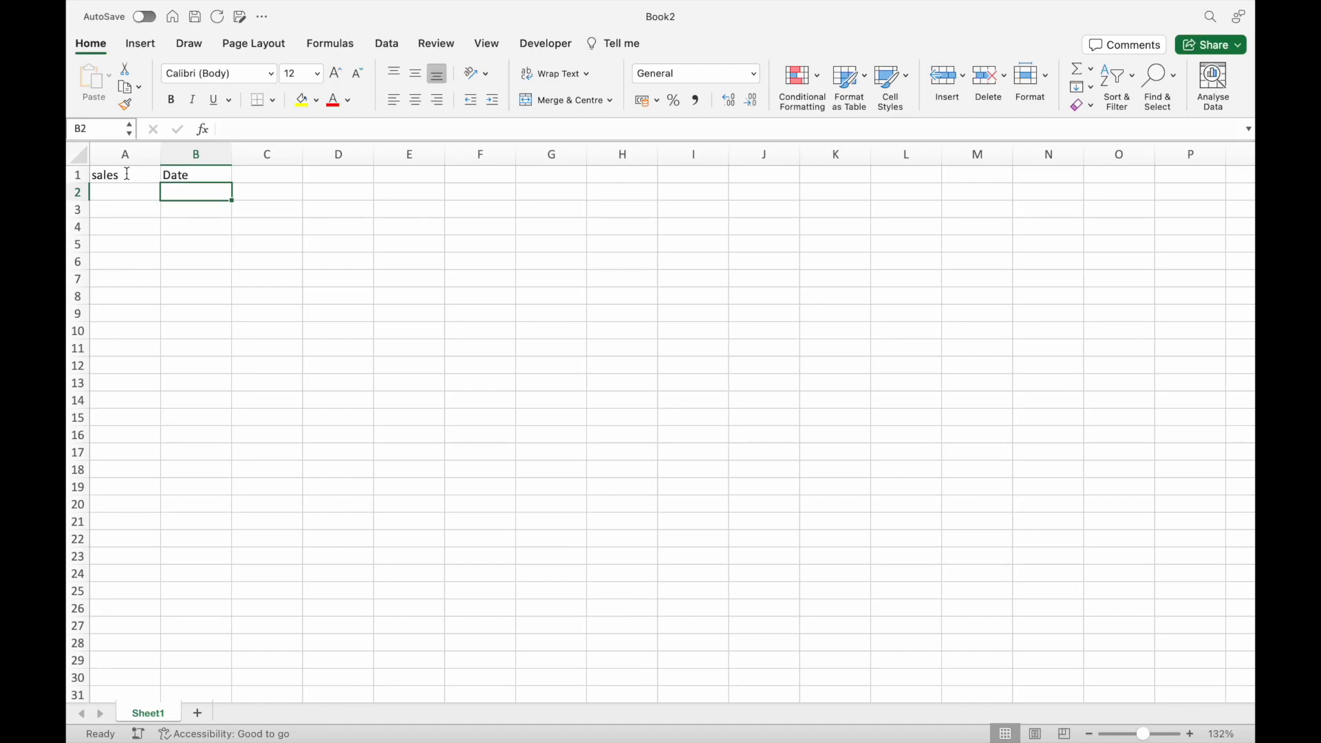
Enter the date January 2023 in cell B2.
type("janu")
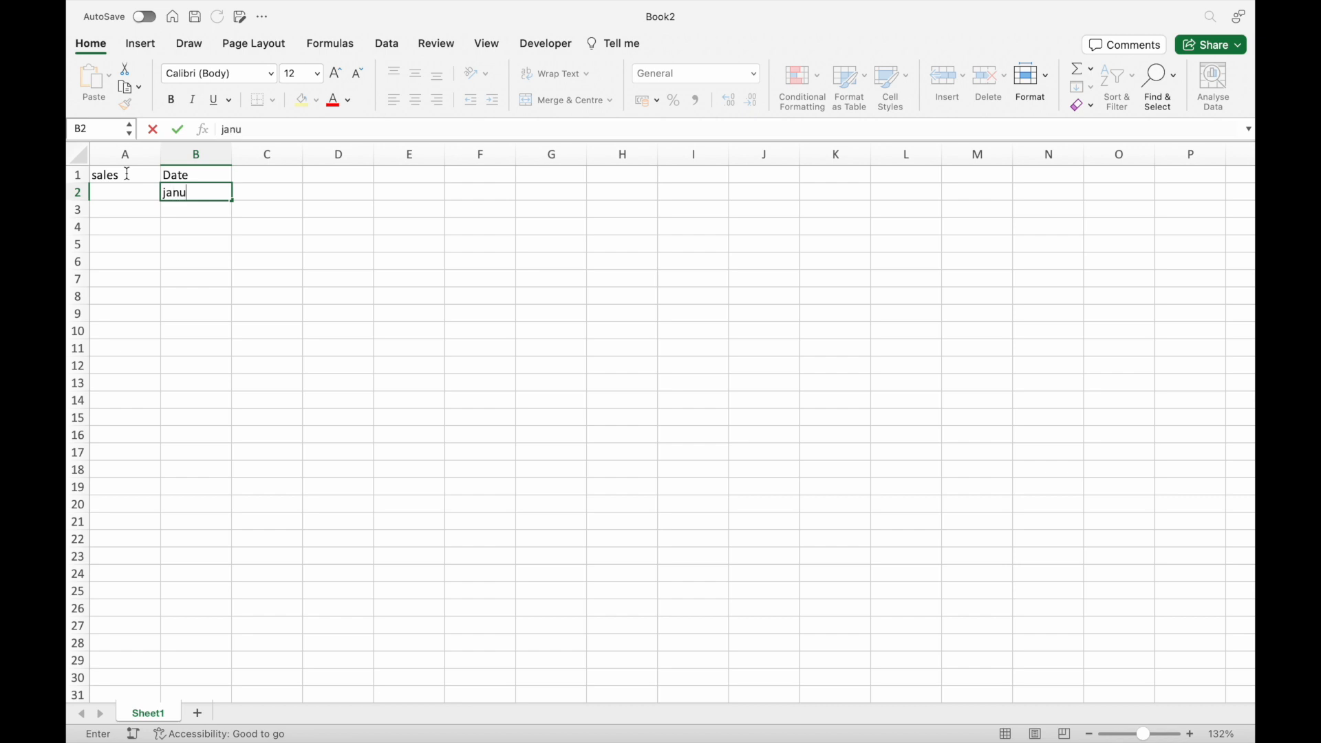
type("ary 2023")
key("Return")
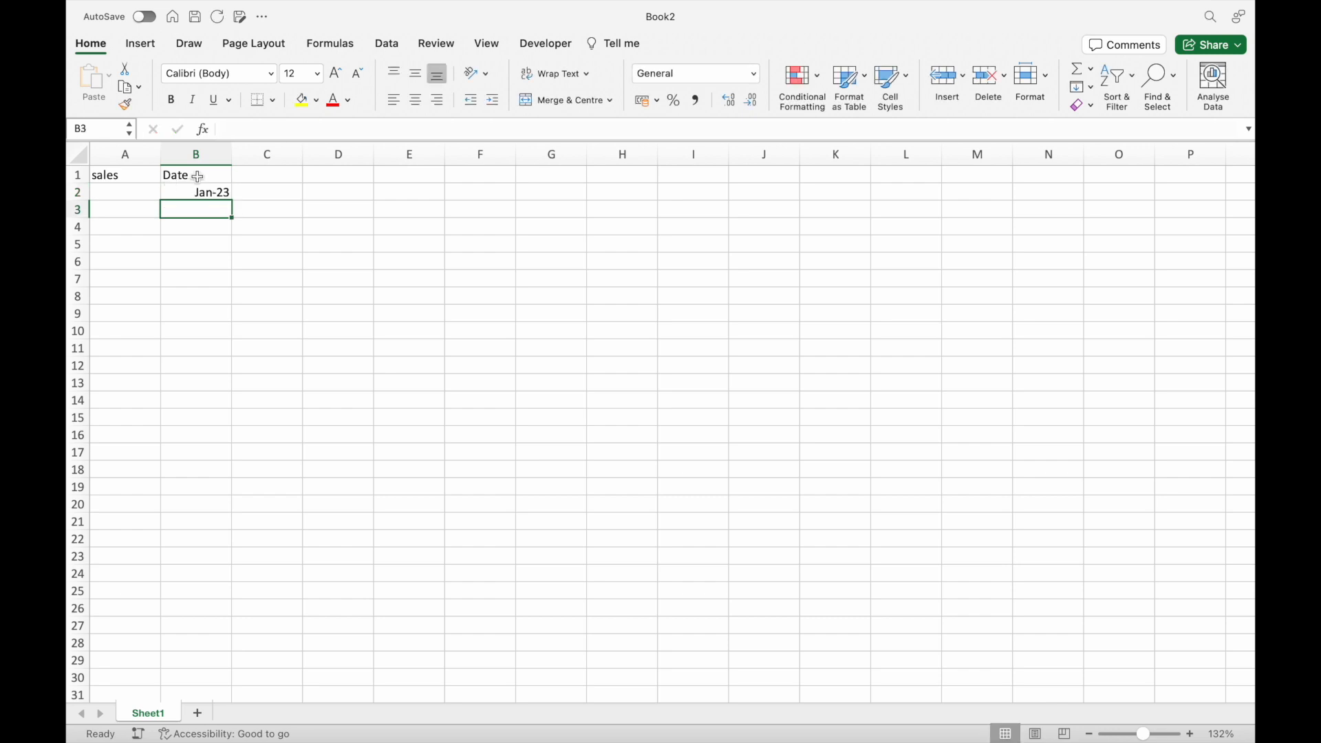
Extend the January 2023 date in B2 as a monthly series down to Nov-23 in B12.
left_click(193, 226)
left_click(200, 243)
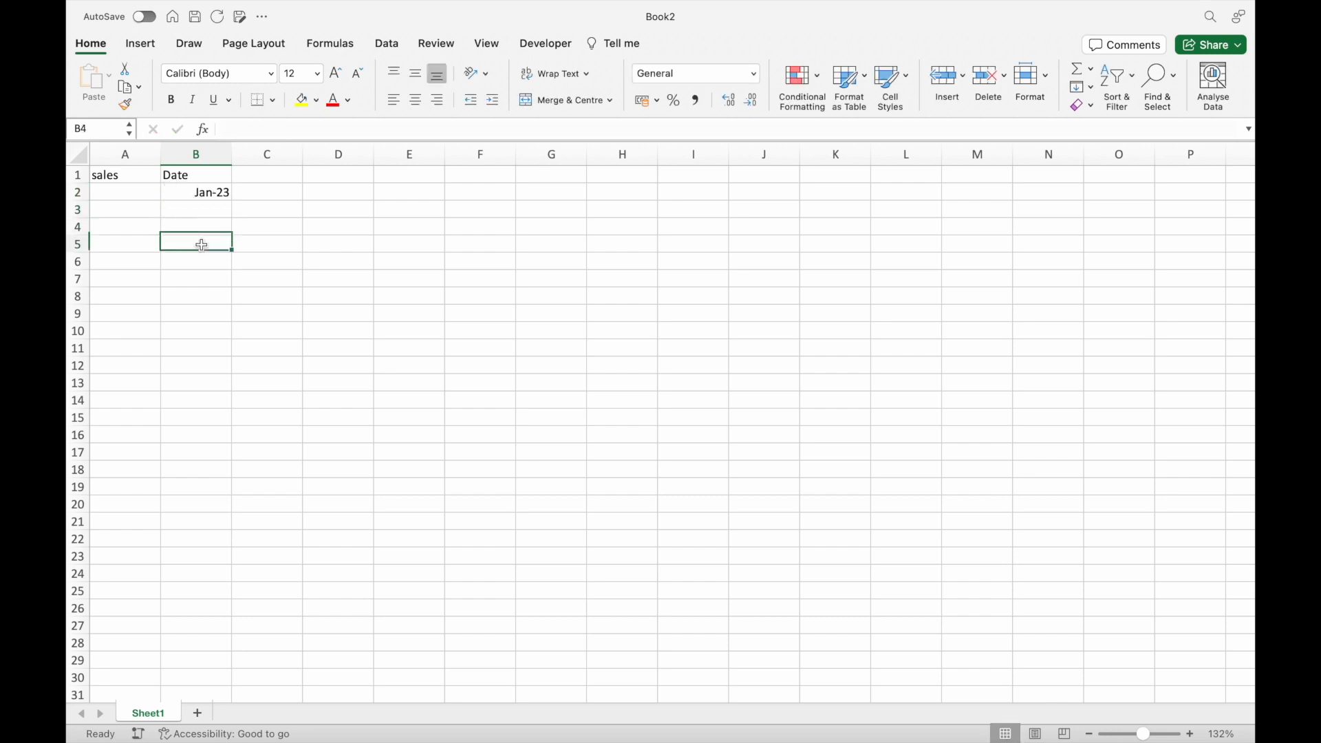
left_click(204, 193)
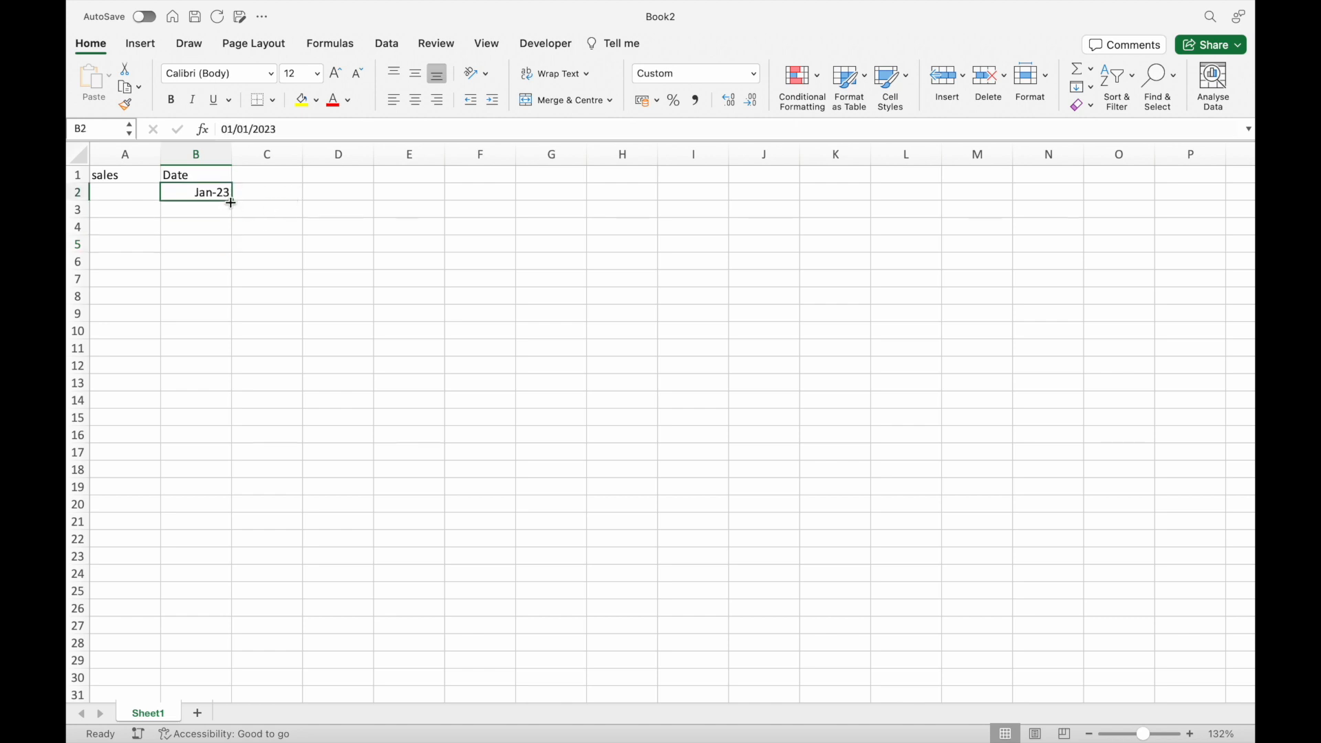
left_click_drag(231, 202, 231, 201)
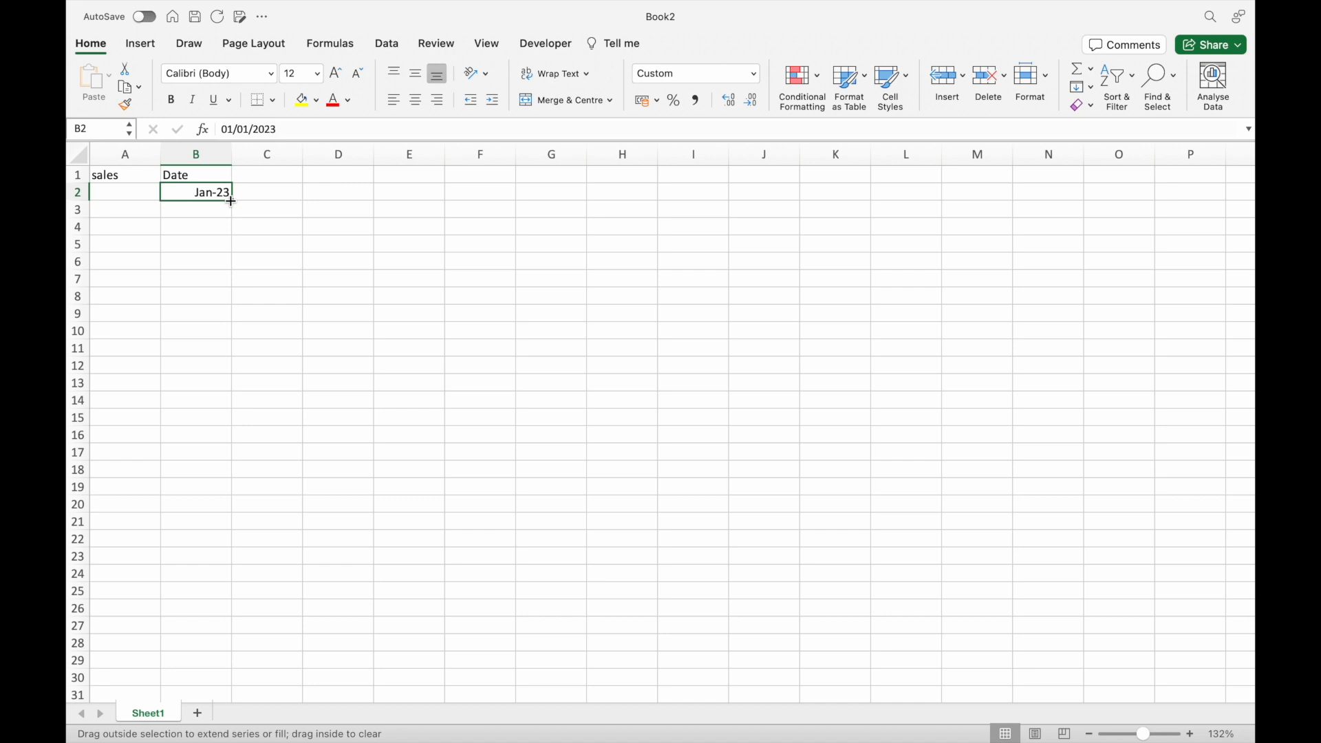
left_click_drag(231, 200, 211, 373)
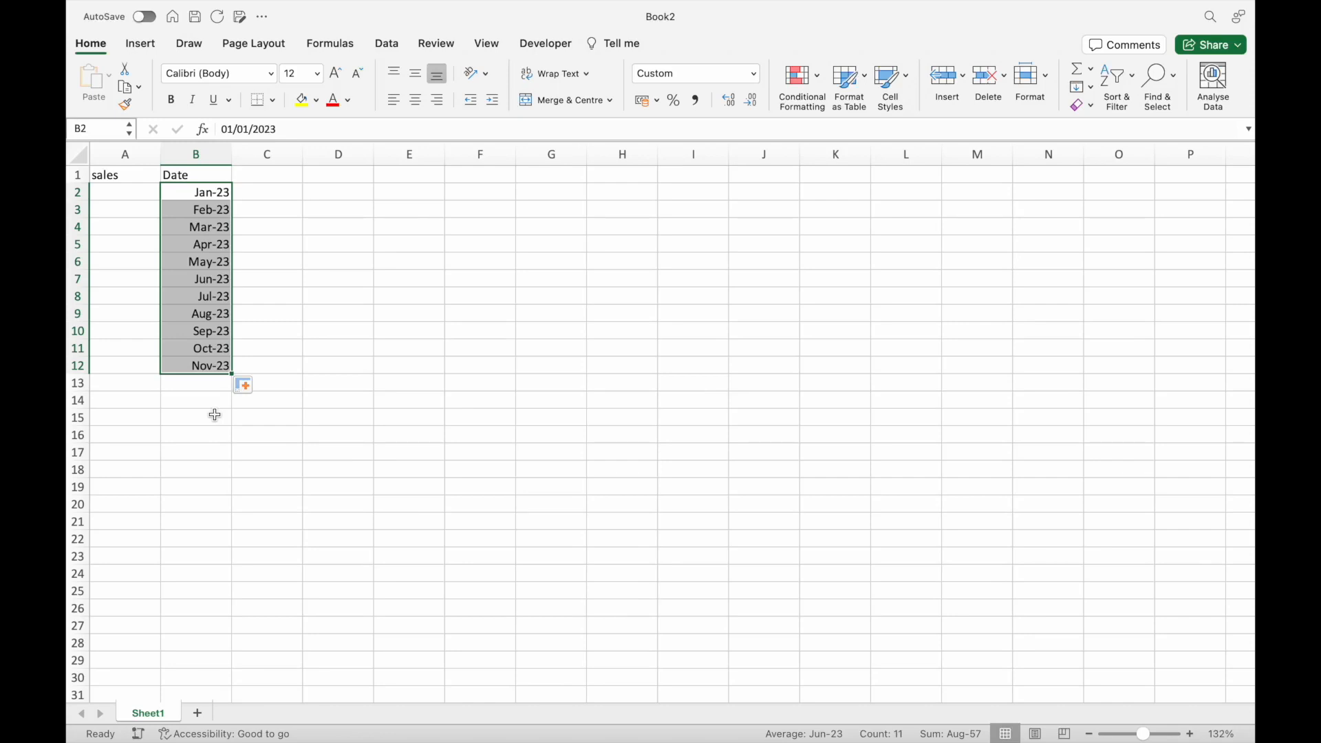
Format the sales values in A2:A12 with a thousands separator and no decimal places.
left_click(114, 194)
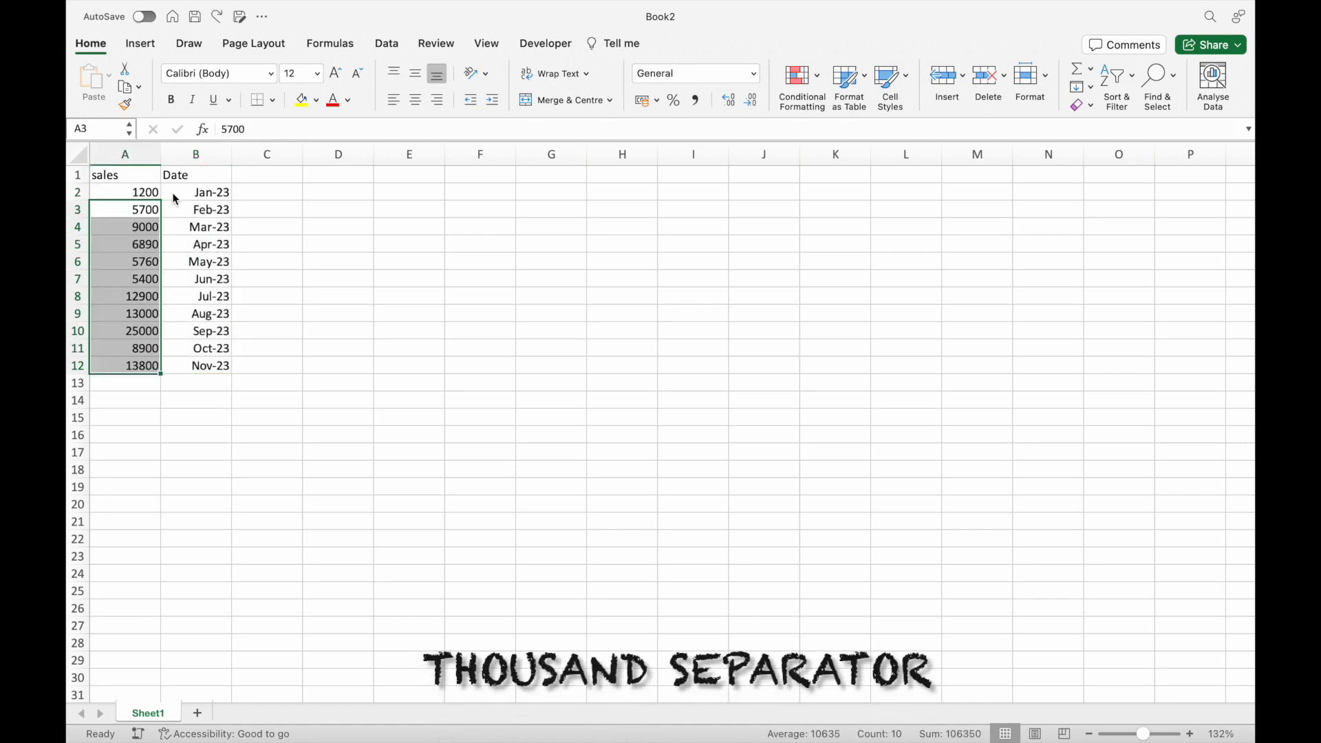
left_click(152, 400)
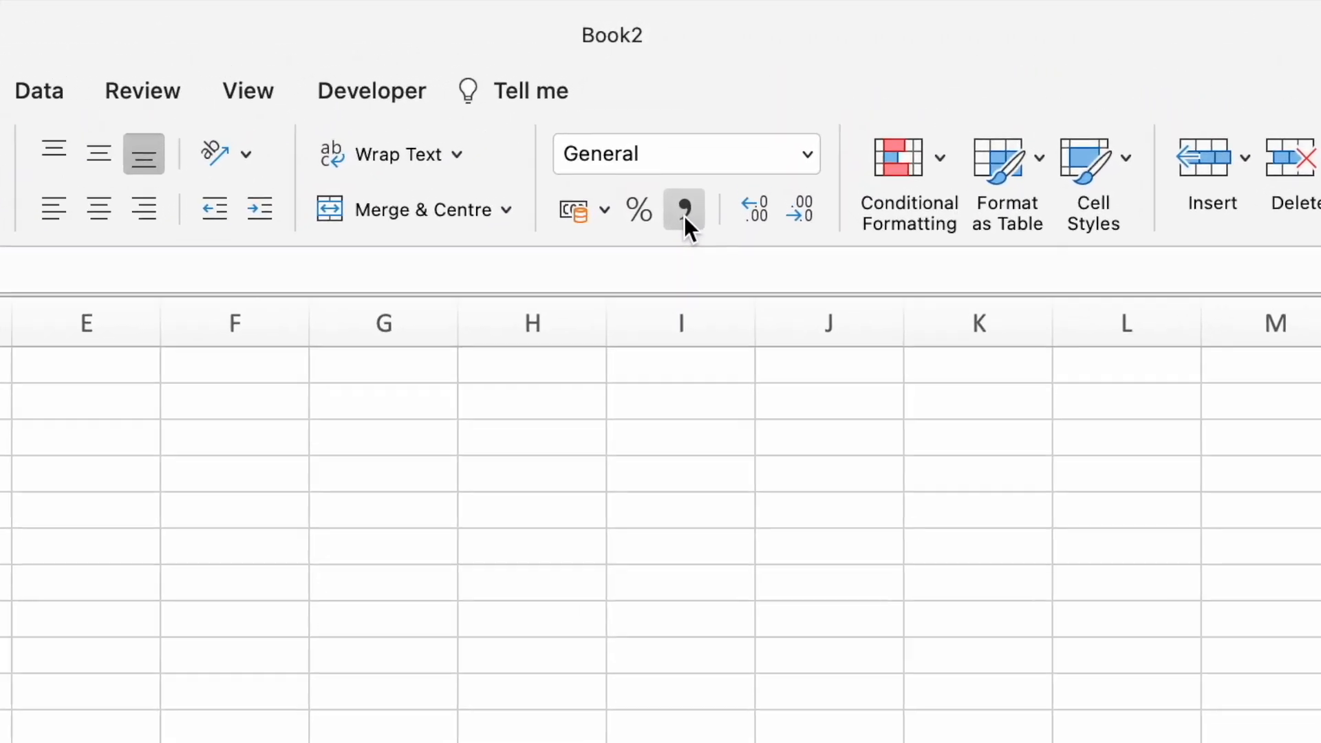
left_click(688, 252)
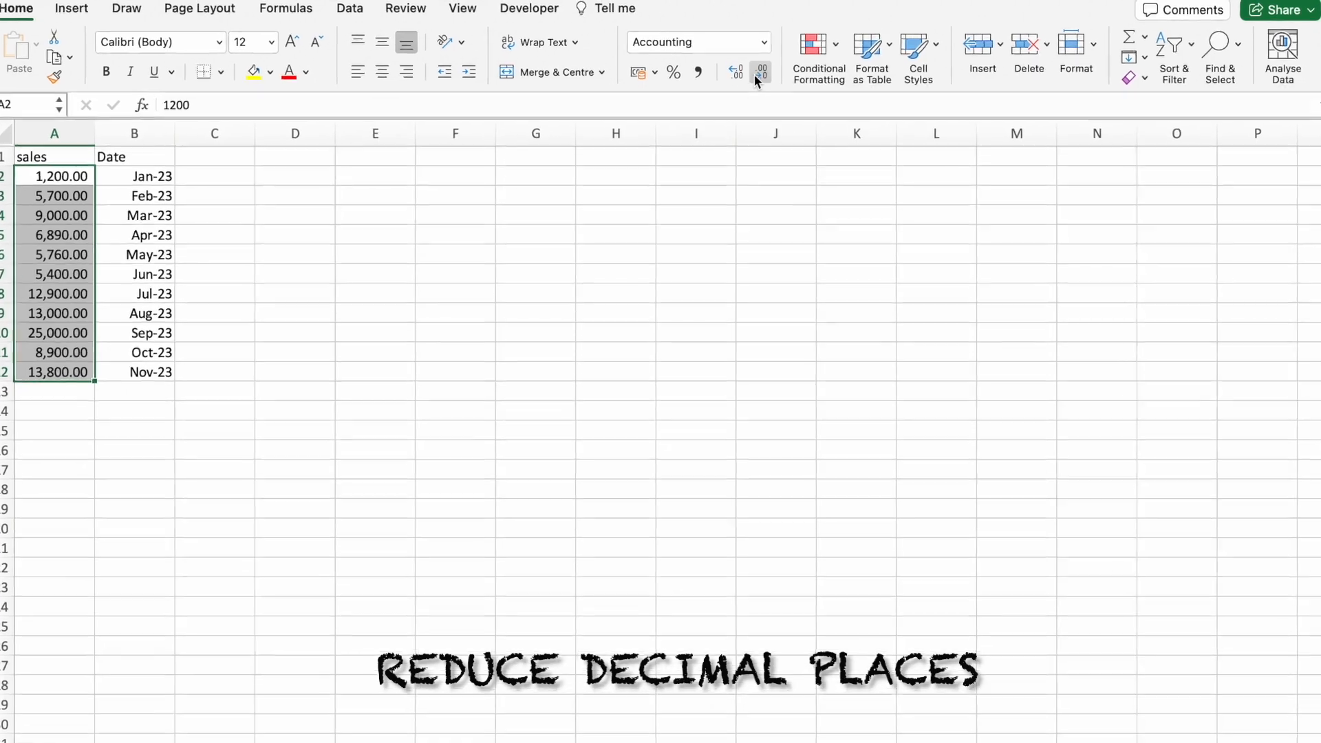
left_click(760, 73)
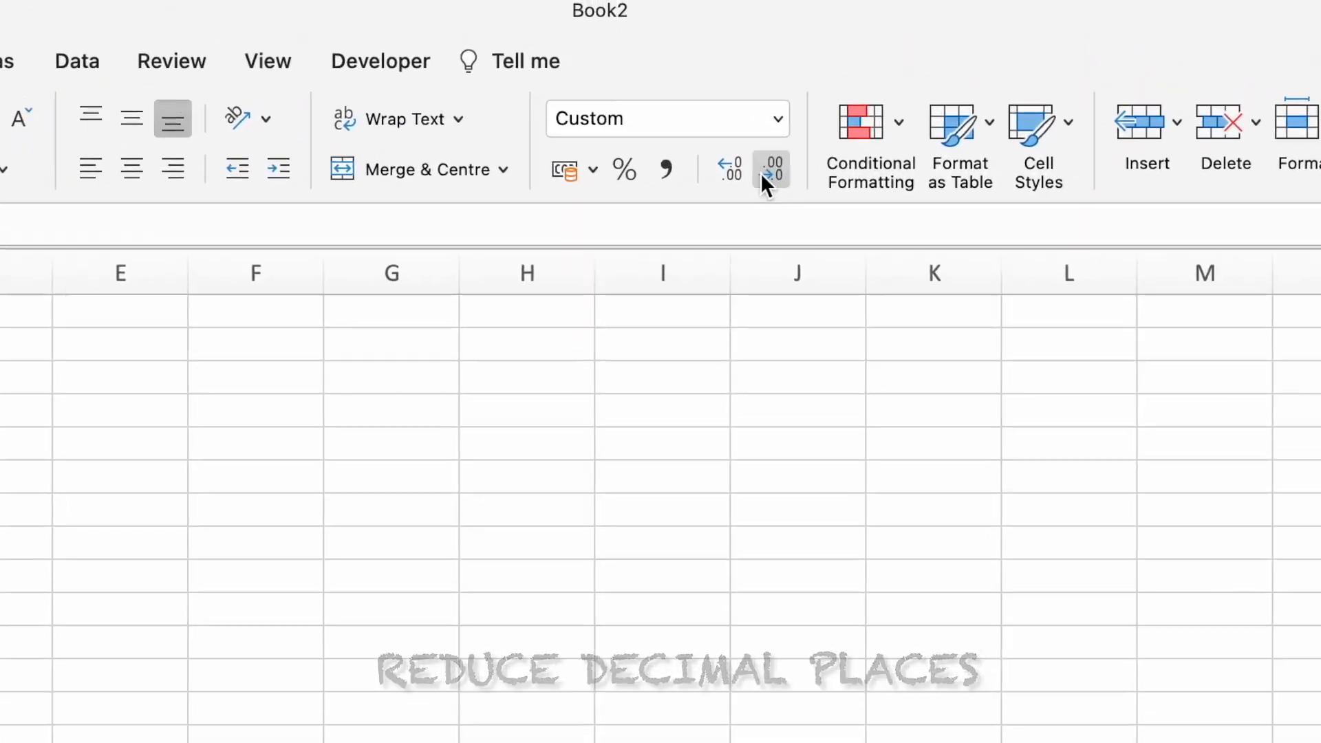
Examine the number format categories from General to Custom for the selected sales values, without applying any of them.
key("ctrl+1")
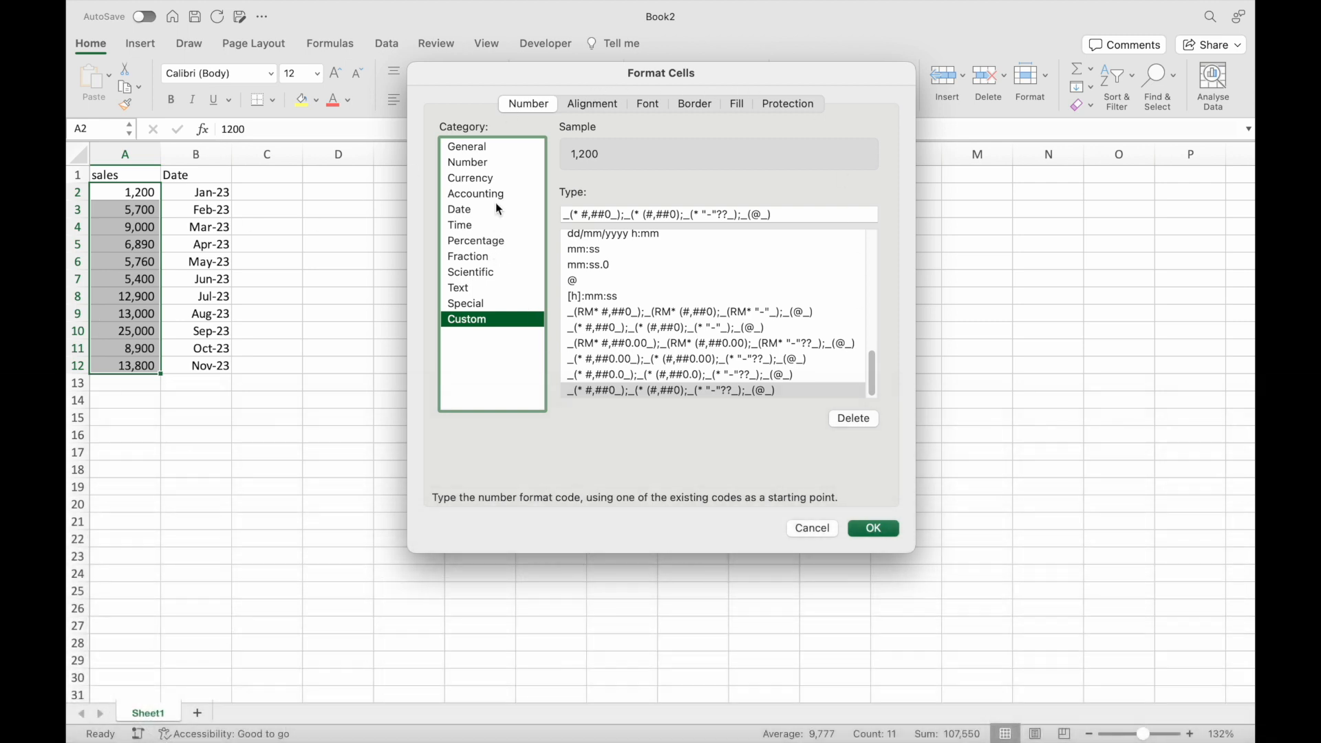
left_click(495, 147)
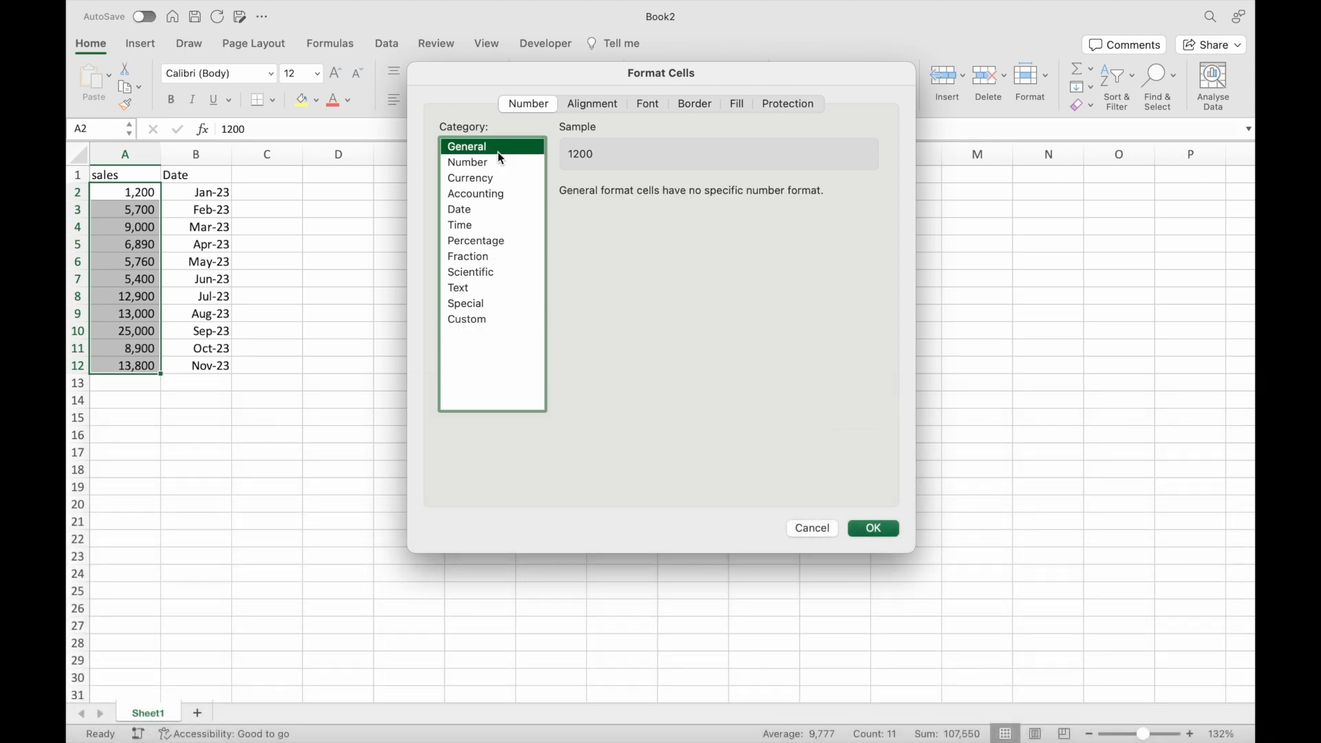
left_click(497, 162)
left_click(497, 209)
left_click(487, 257)
left_click(486, 273)
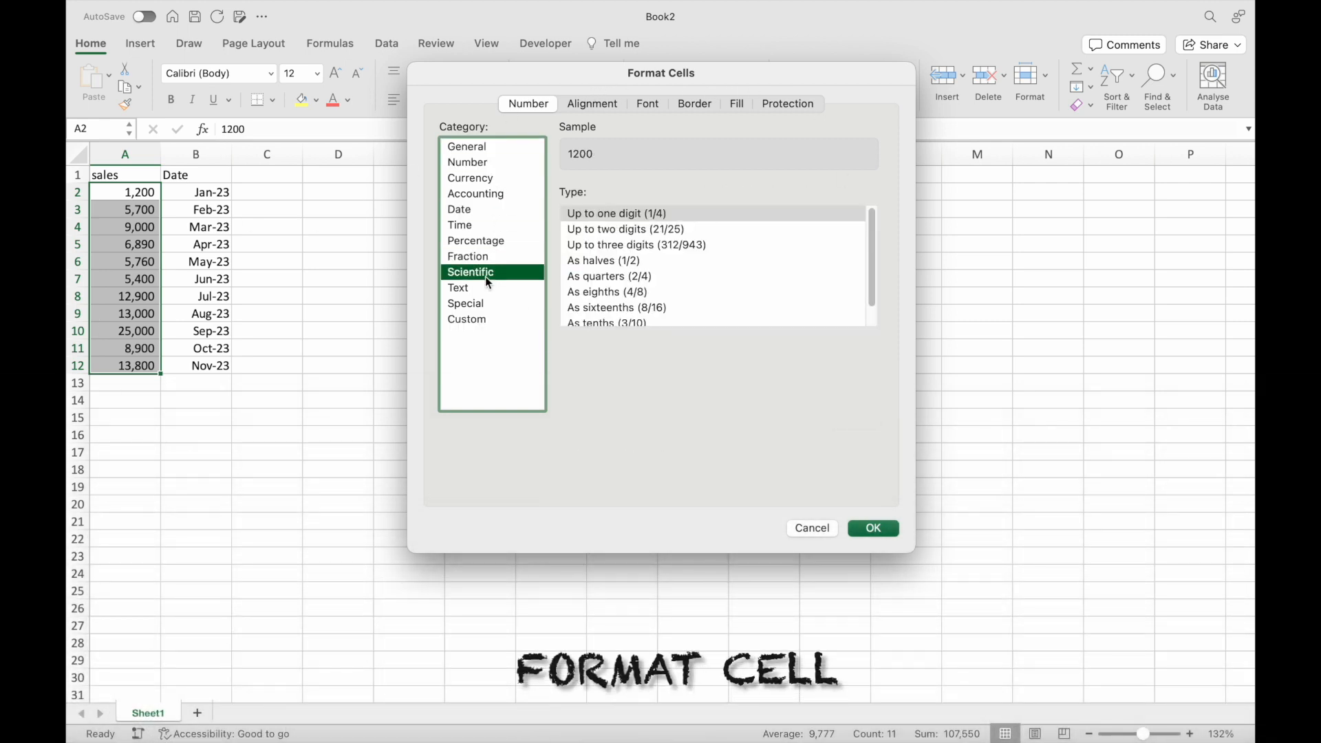
left_click(483, 289)
left_click(480, 304)
left_click(479, 334)
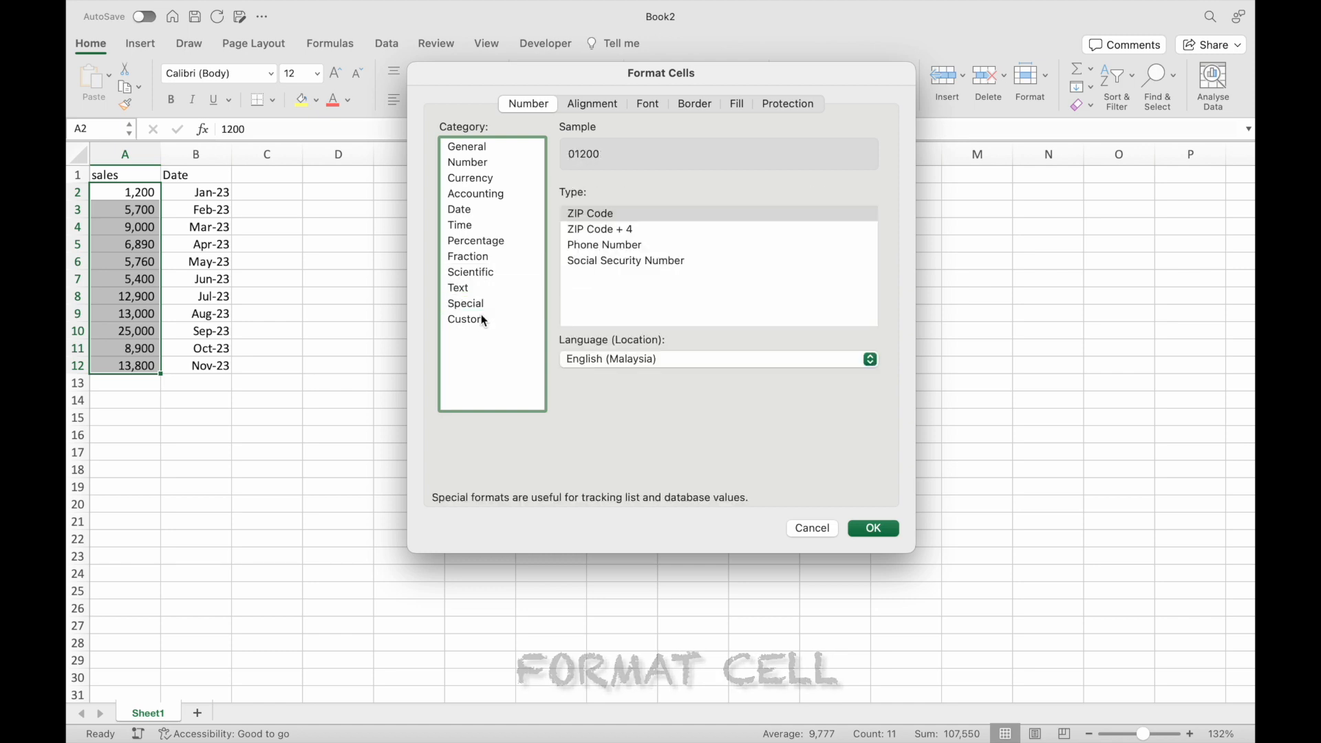
left_click(489, 145)
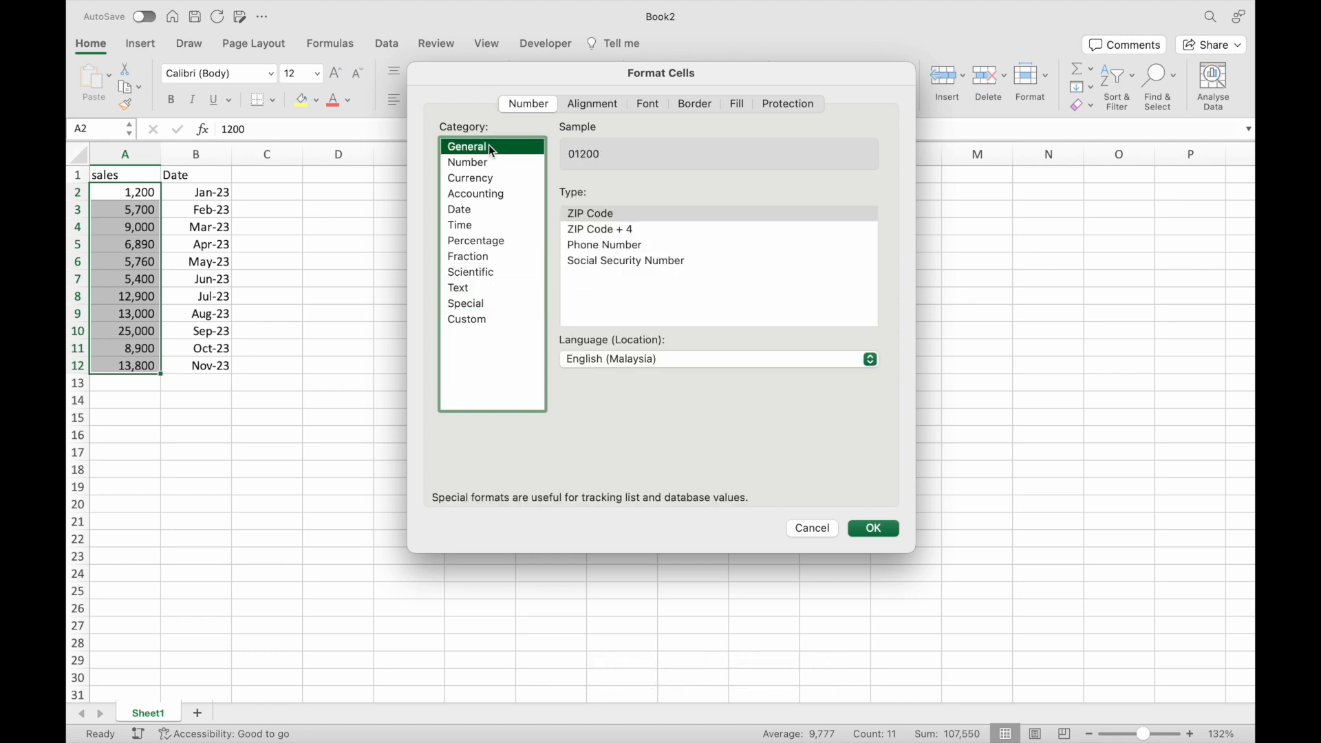
left_click(488, 161)
left_click(486, 176)
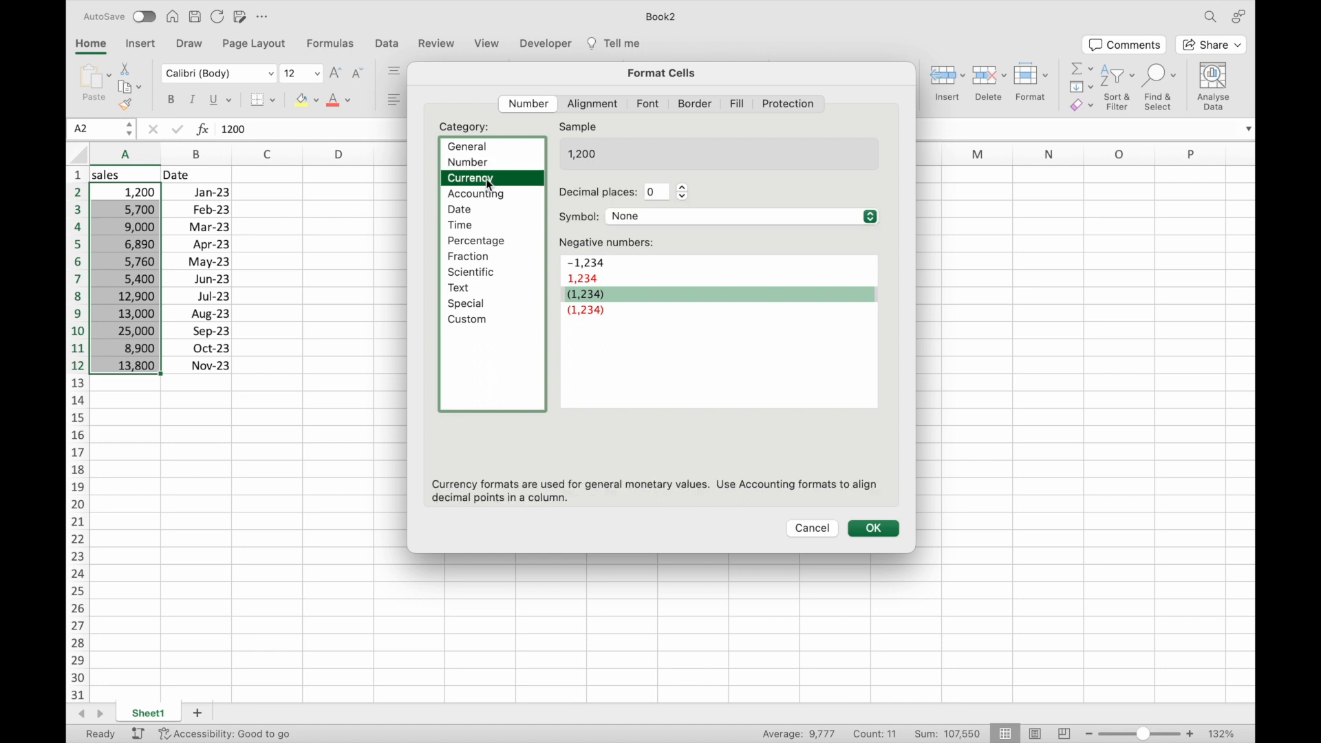
left_click(475, 194)
left_click(470, 210)
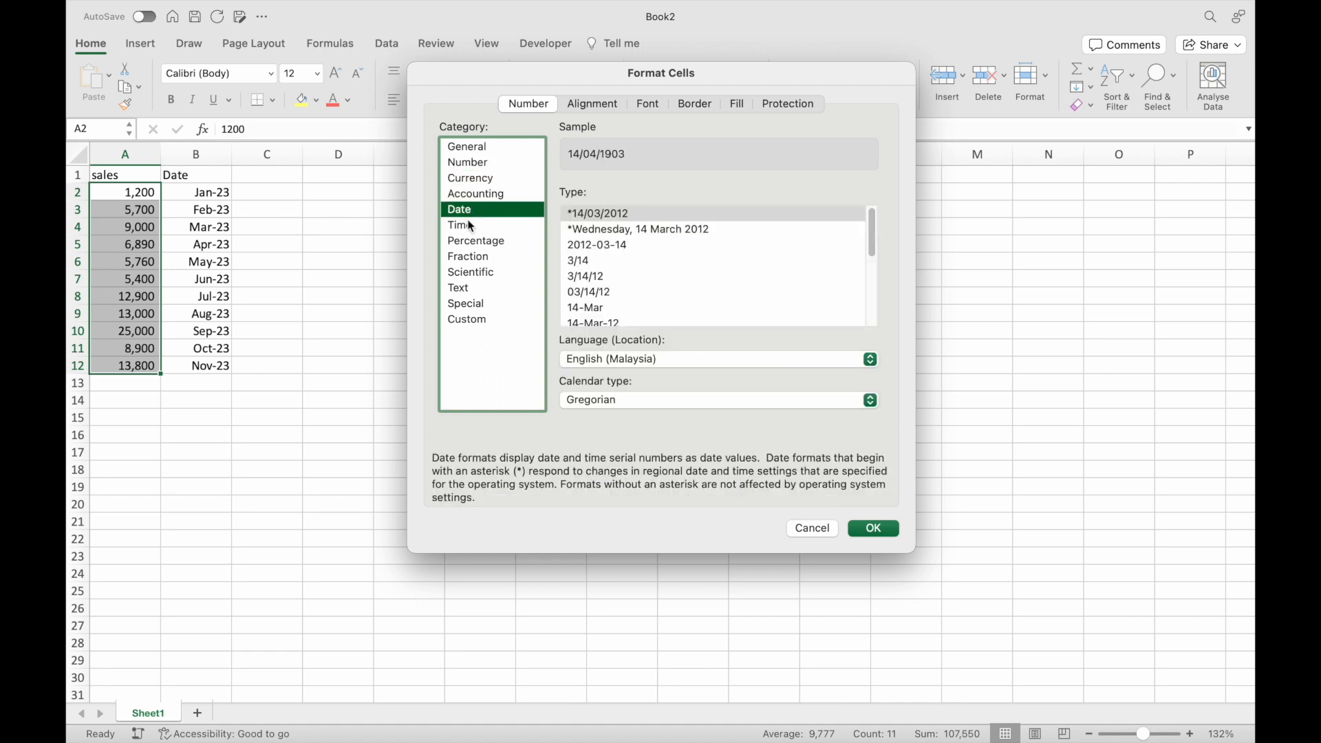
left_click(468, 225)
left_click(468, 239)
left_click(470, 257)
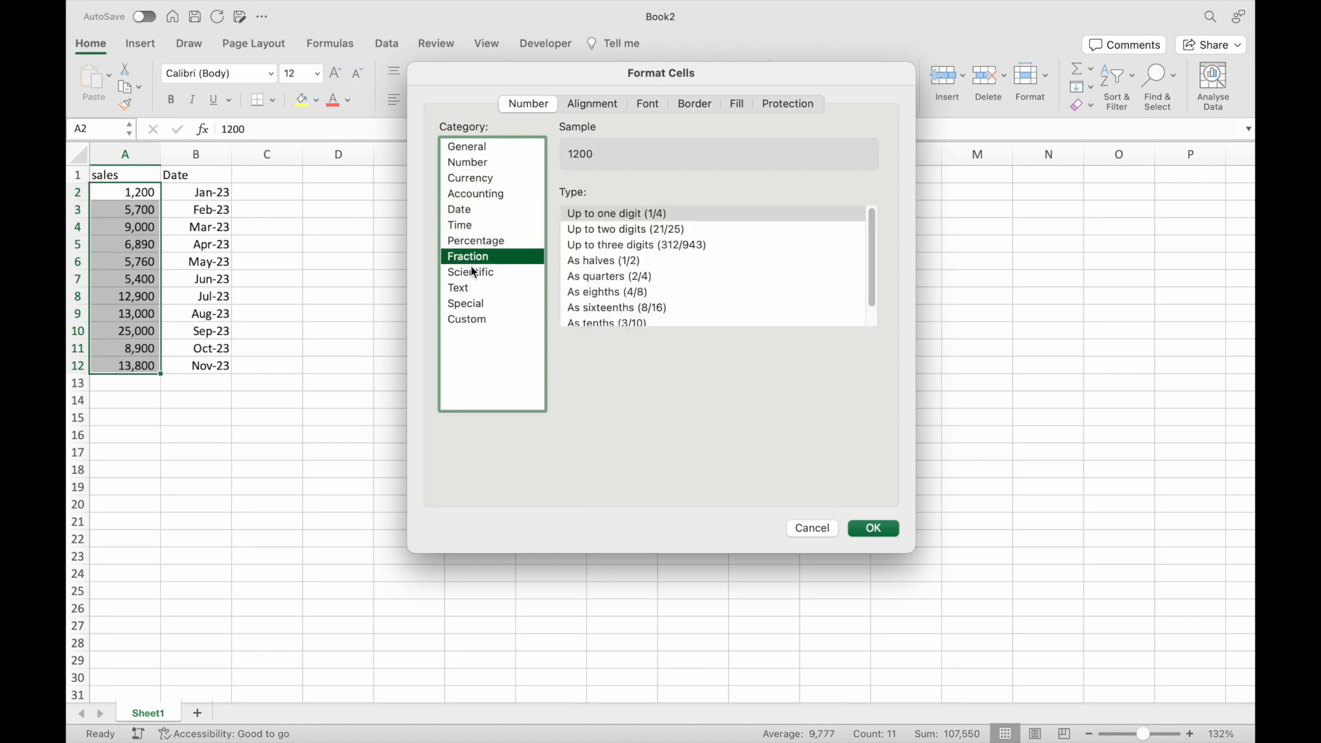
left_click(470, 273)
left_click(470, 289)
left_click(468, 303)
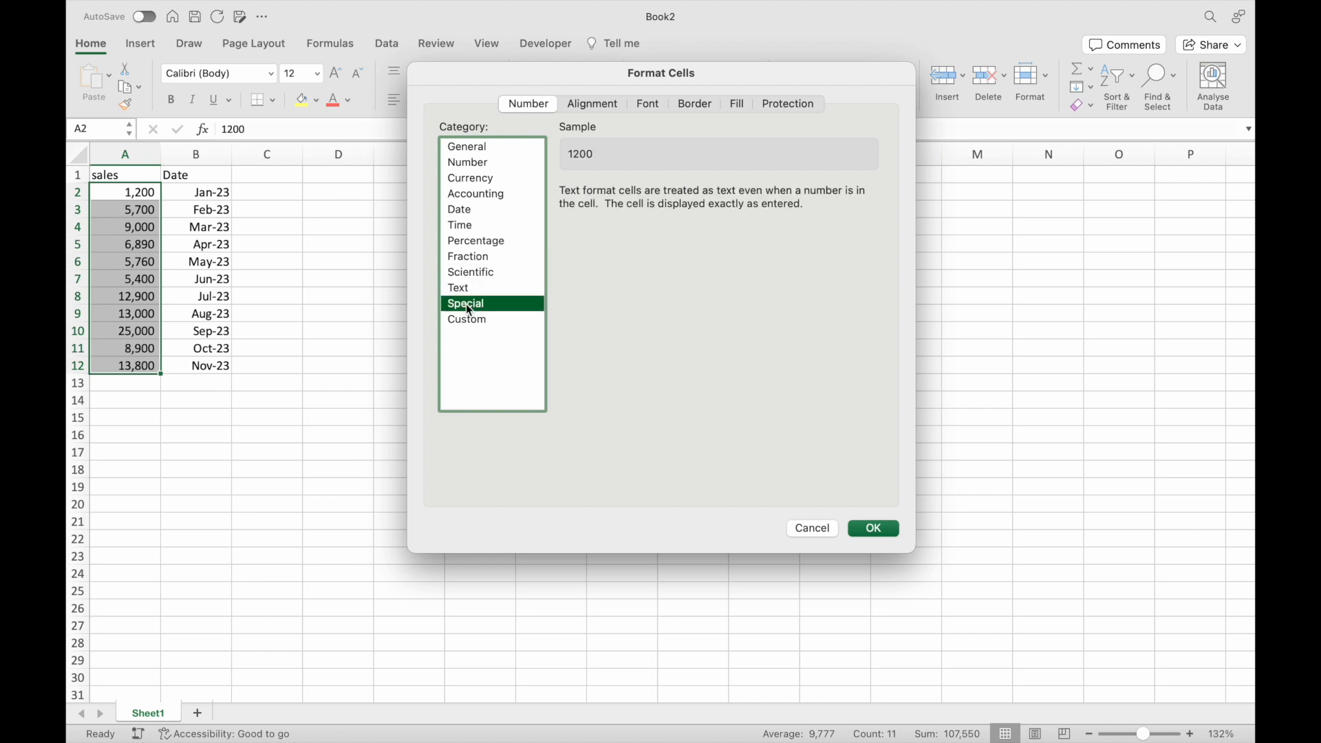
left_click(472, 321)
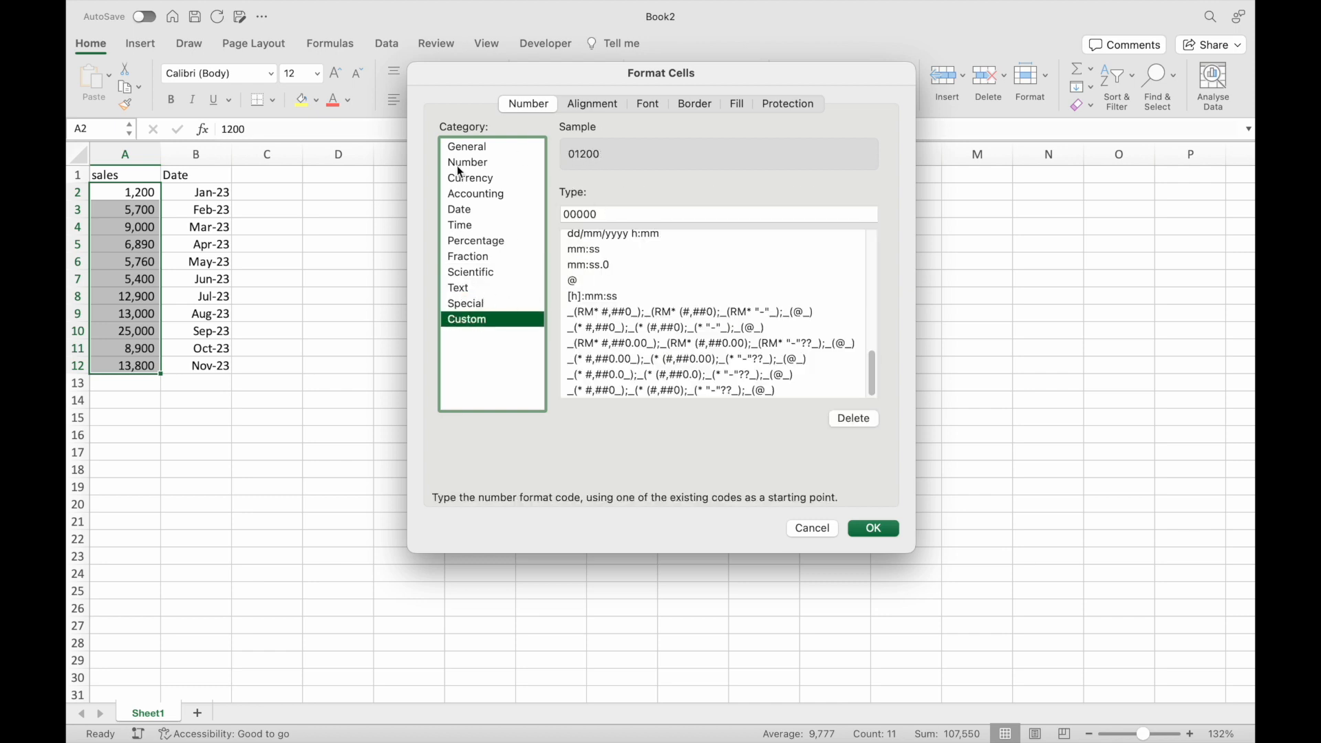
left_click(813, 528)
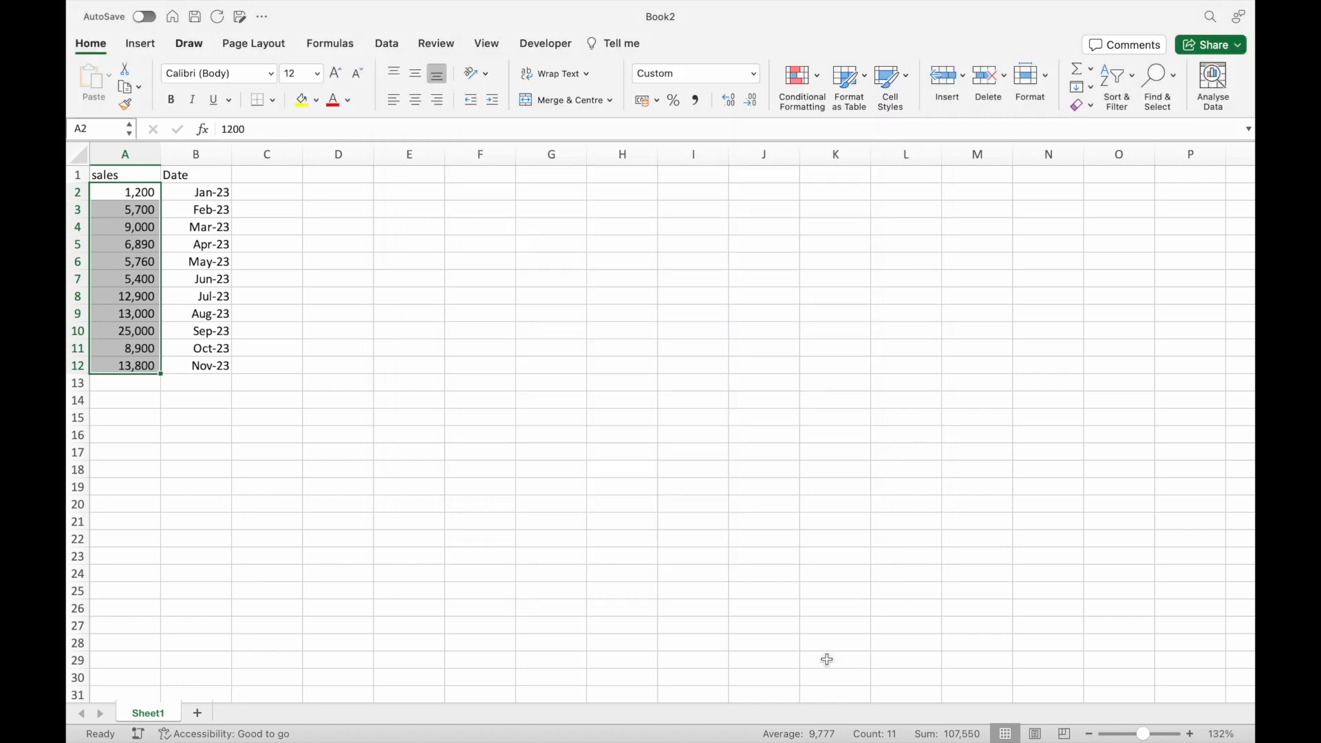
left_click(140, 194)
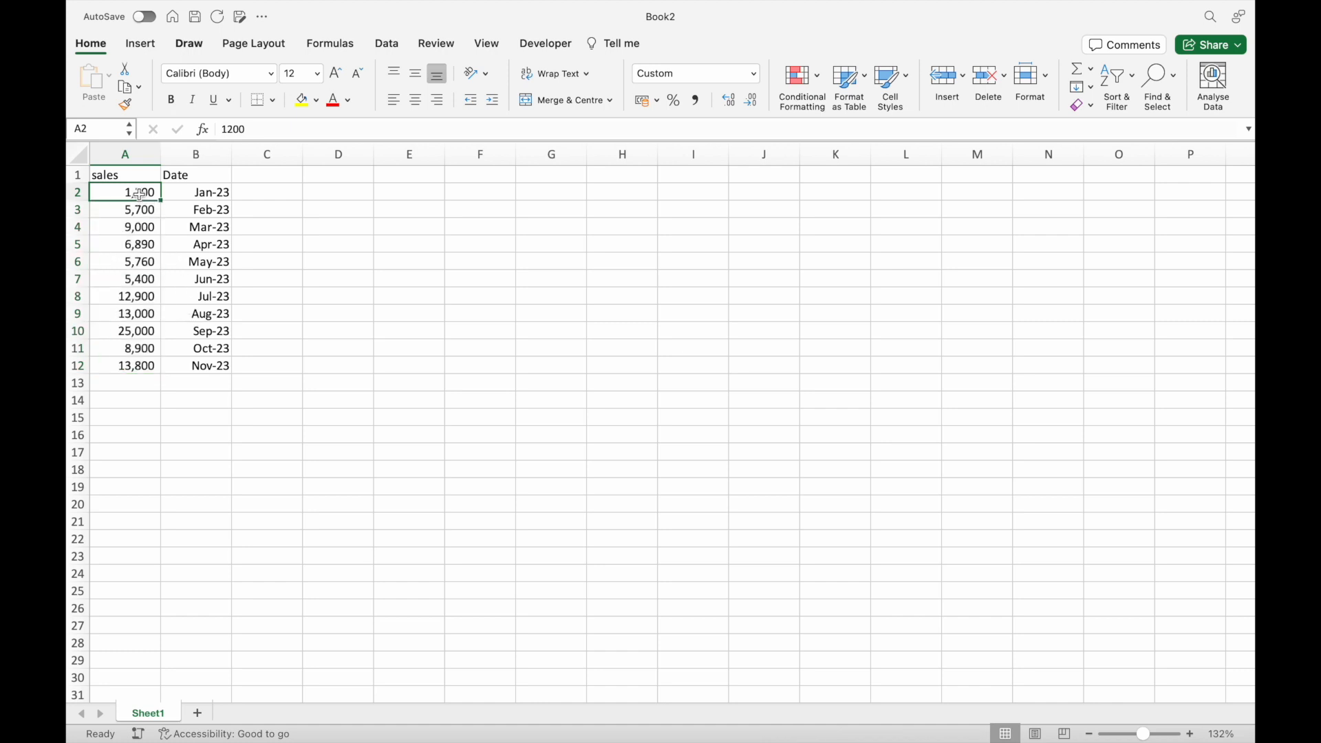
Enter the header "Notes" in C1 and the note "the sales was down due to new year" in C2.
left_click(261, 175)
type("No")
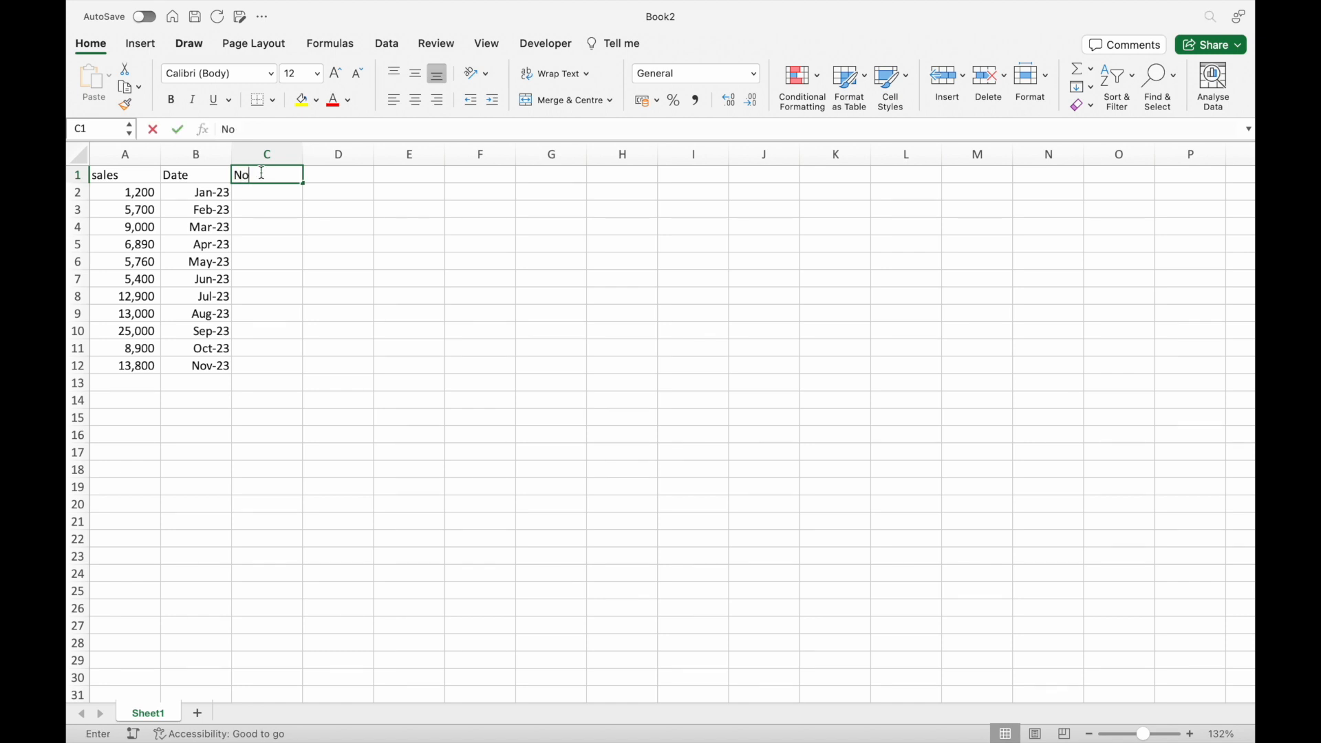
key("BackSpace")
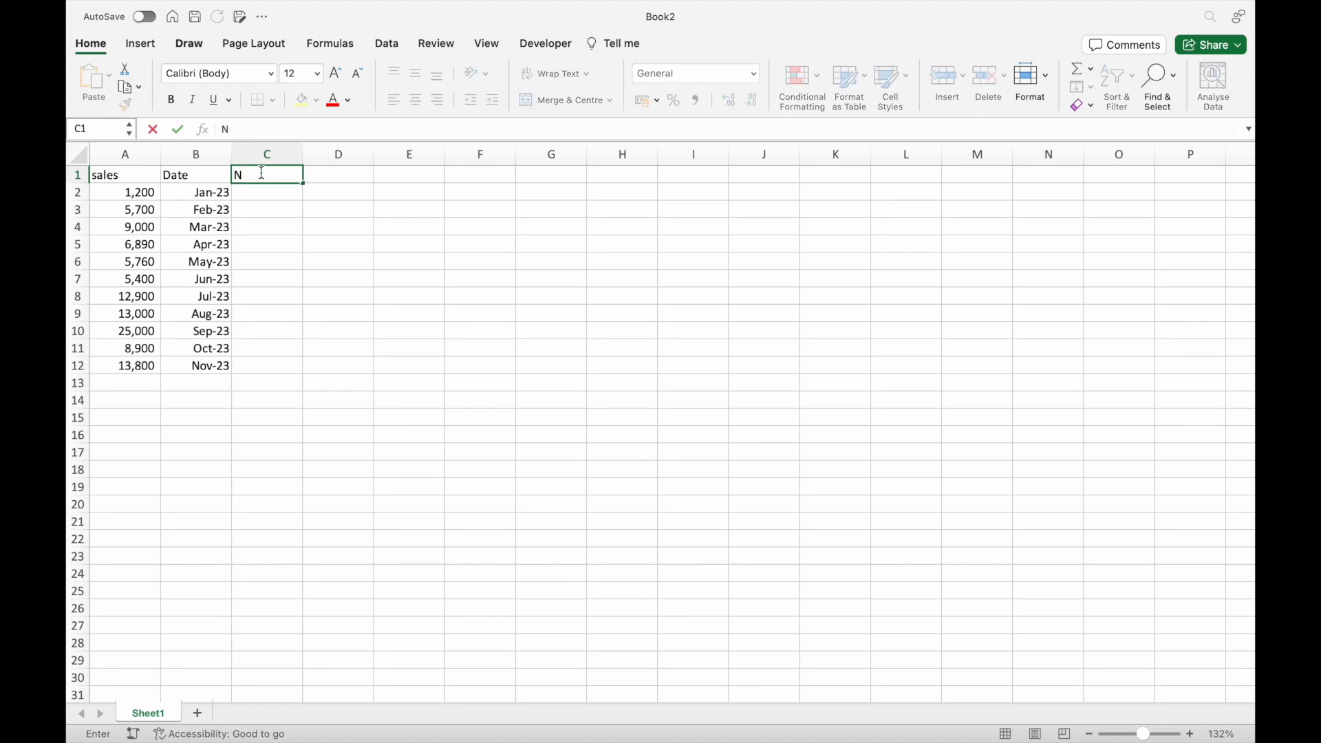
key("Return")
type("th")
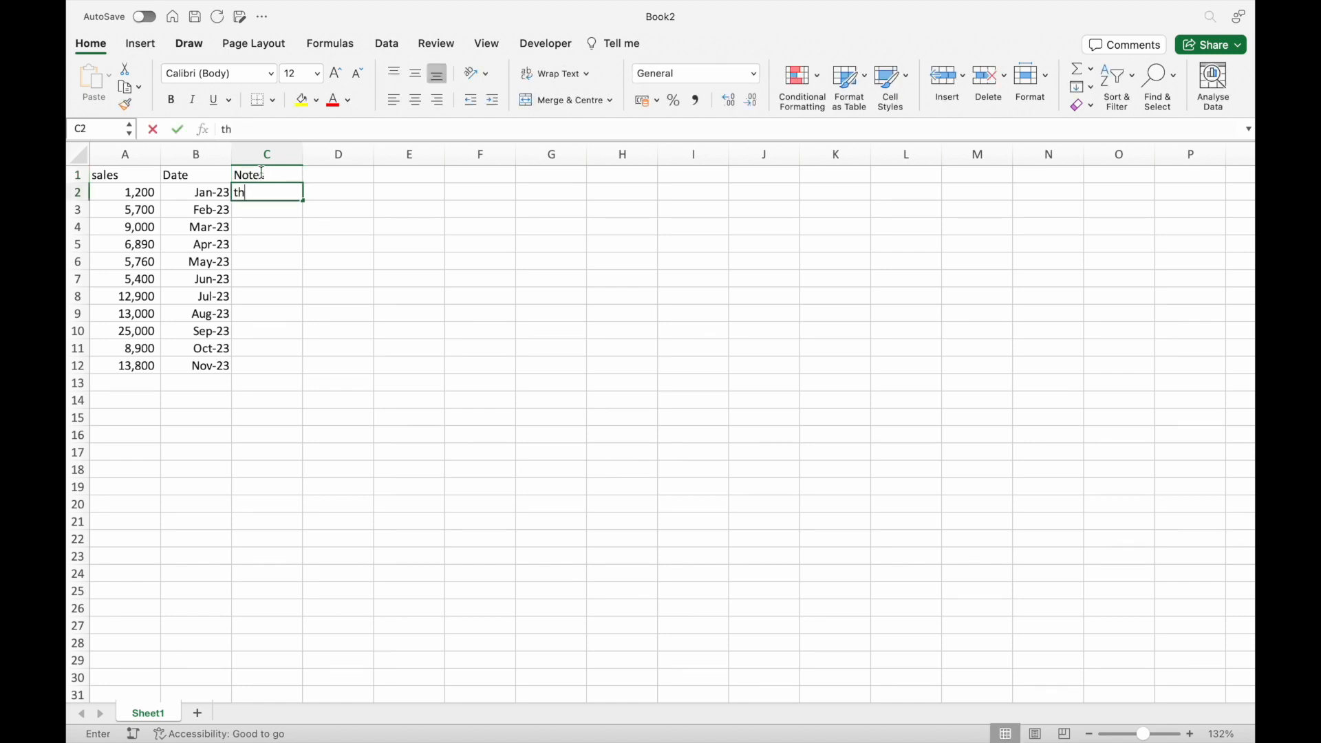
type("e sales was down due to new year")
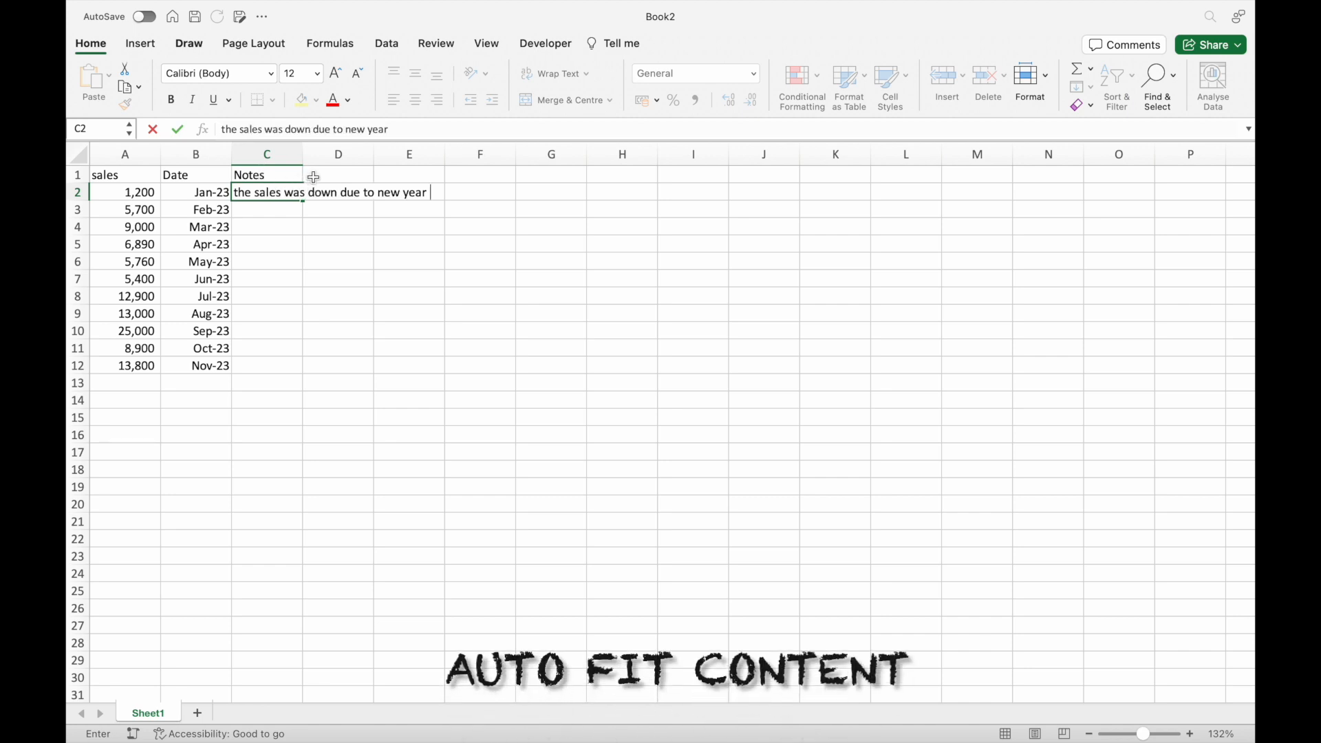
left_click(261, 207)
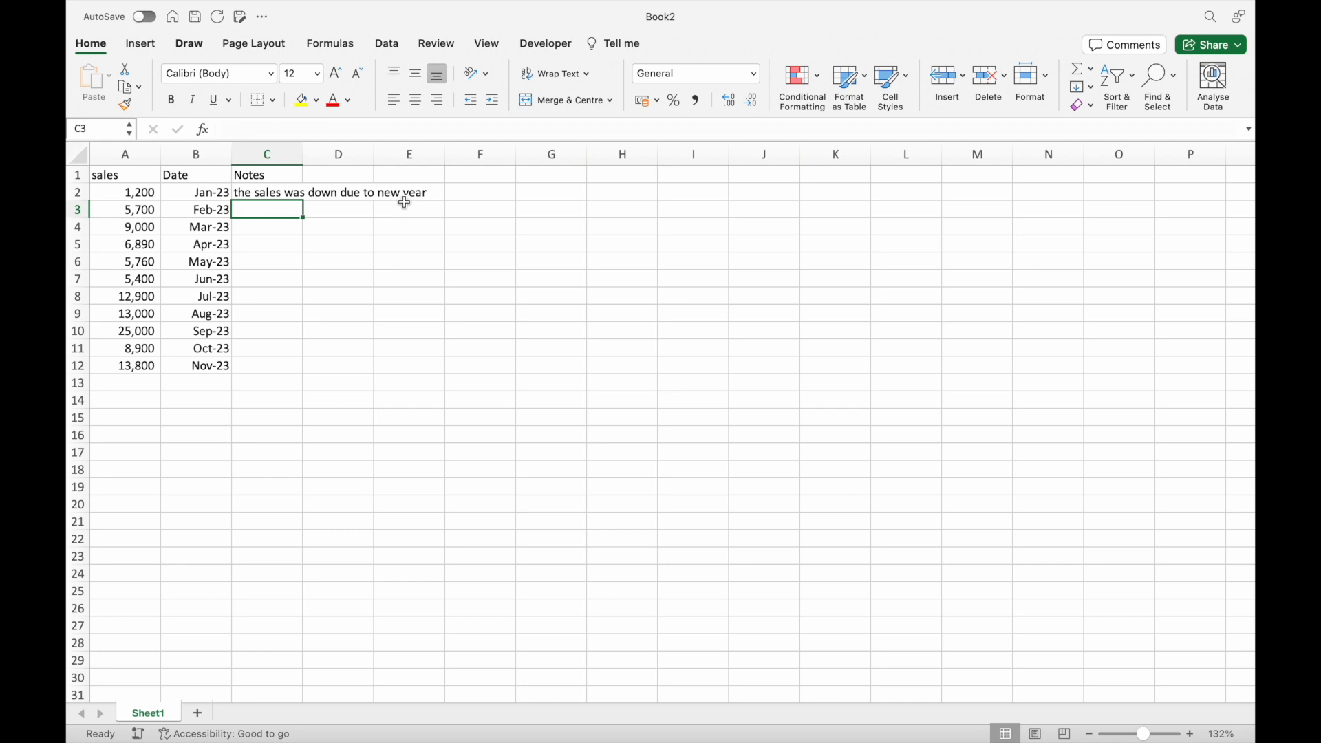
Autofit the width of the Notes column and of all the other columns on the sheet to their contents.
left_click(284, 192)
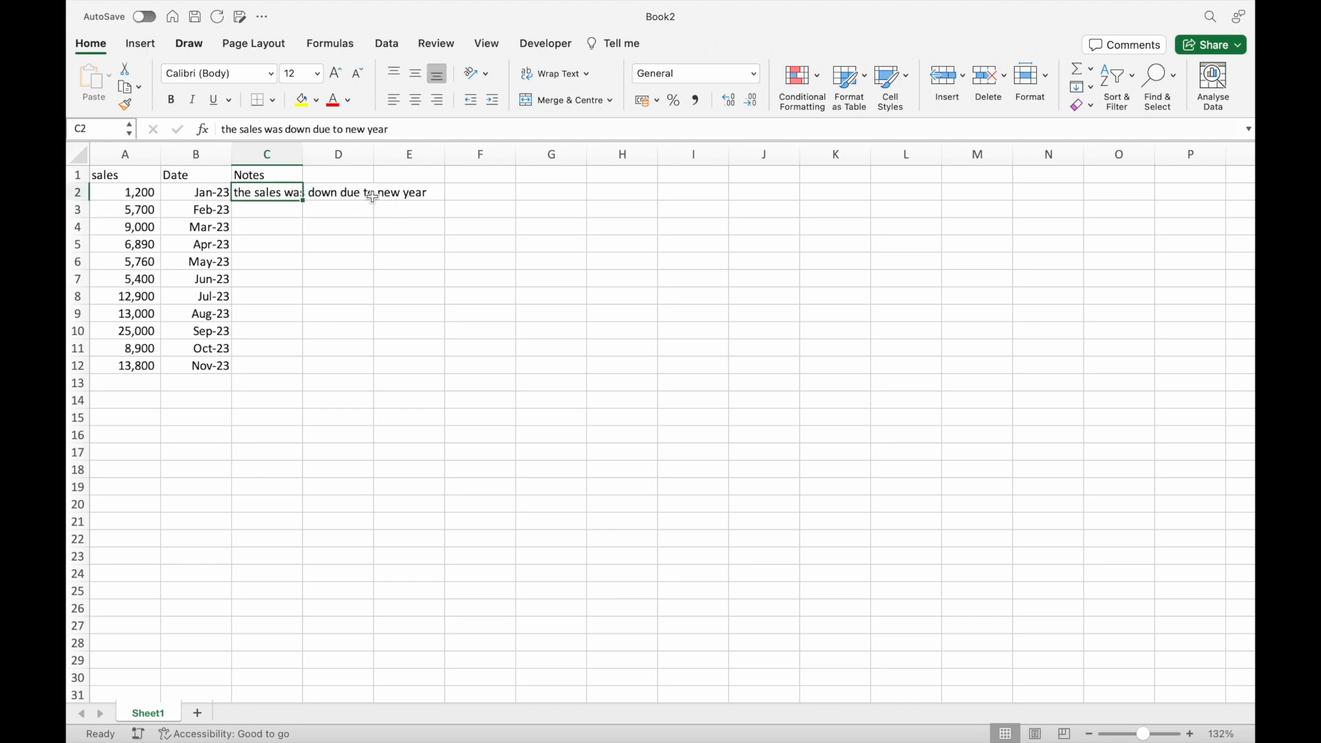
double_click(303, 154)
left_click(80, 158)
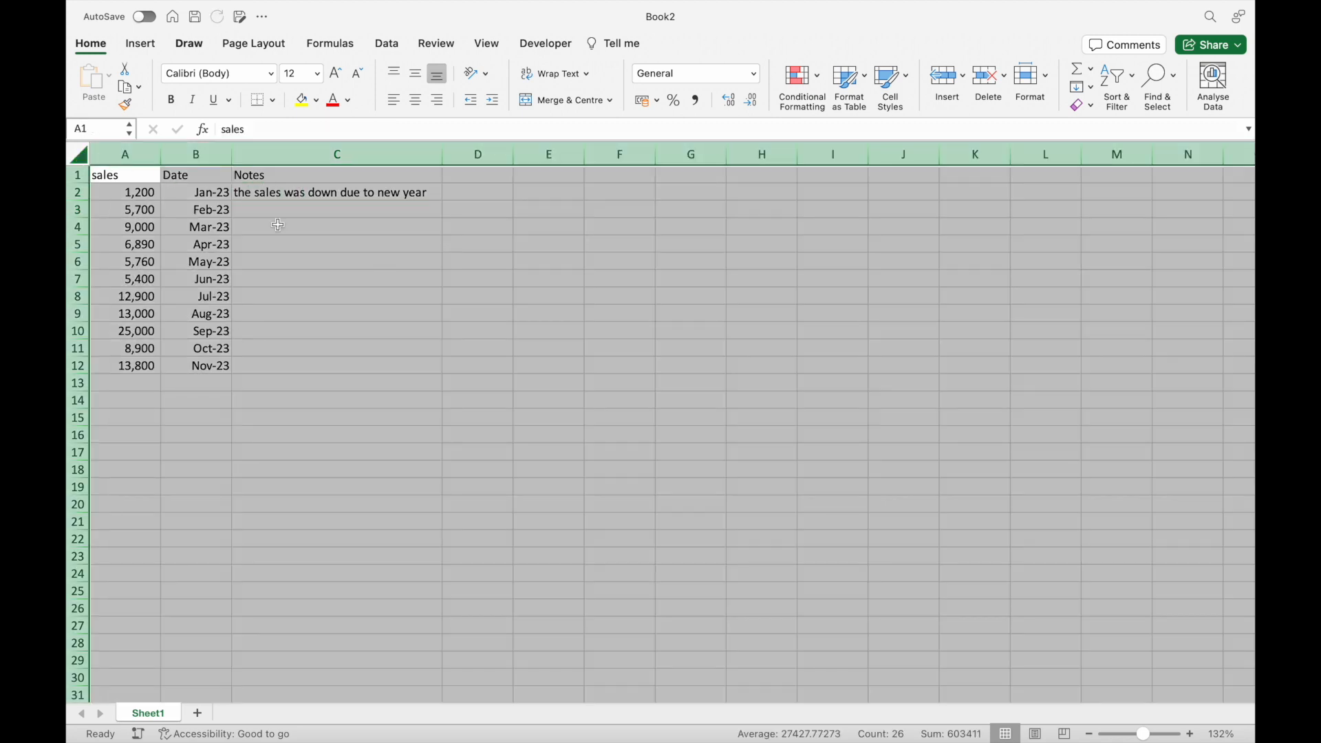
double_click(161, 155)
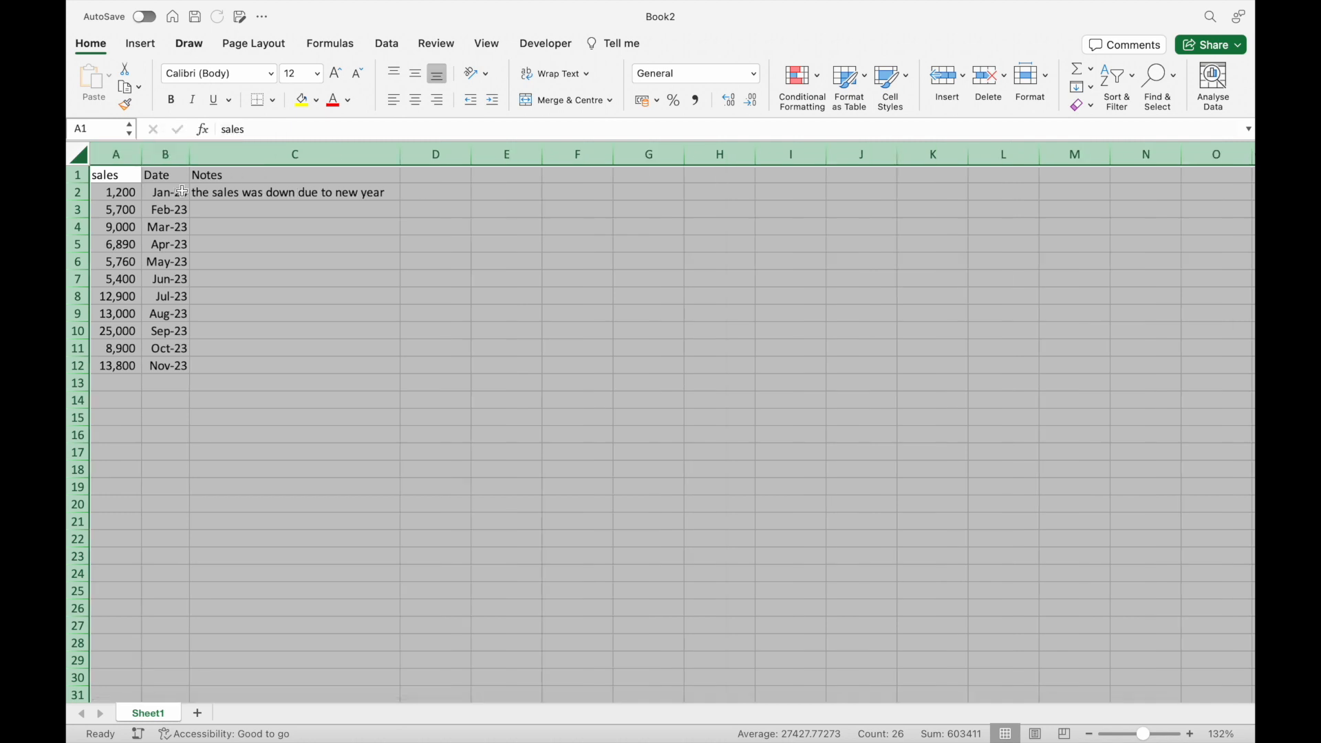
left_click(218, 222)
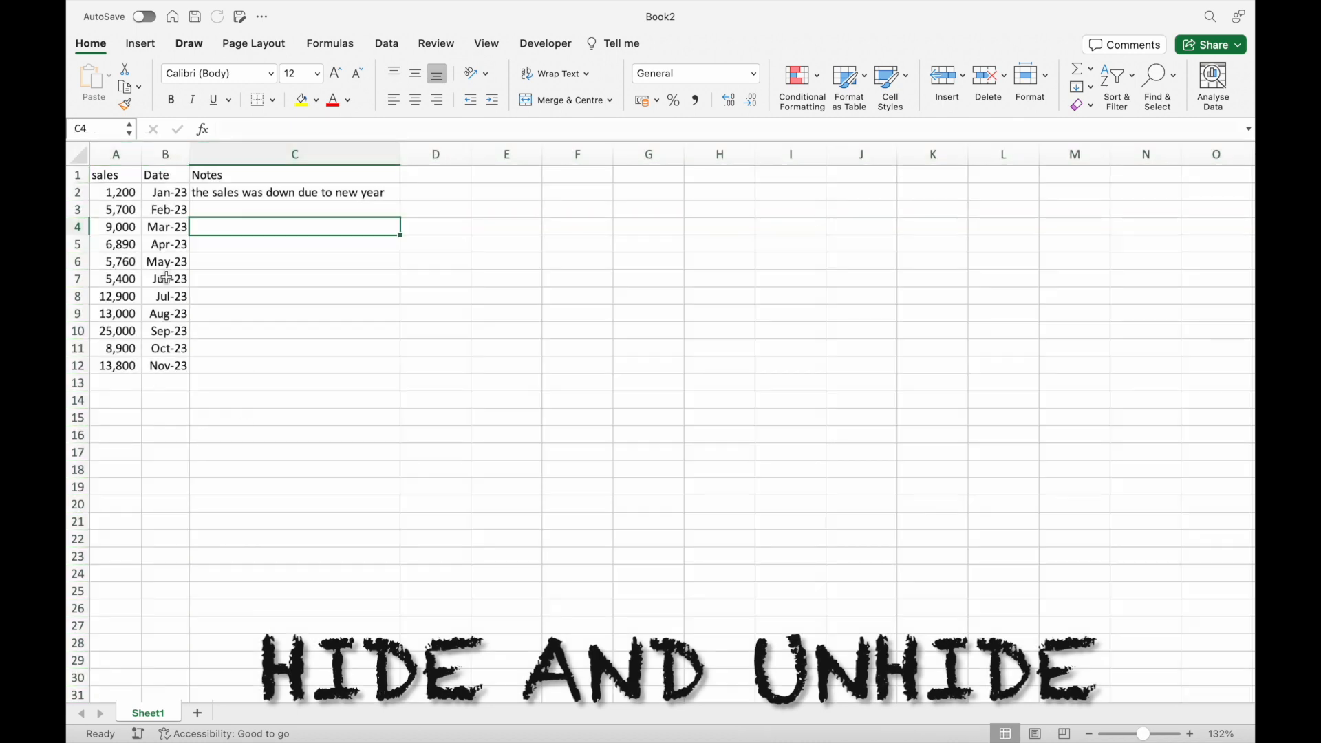
Hide the Notes column C.
left_click(255, 154)
right_click(256, 156)
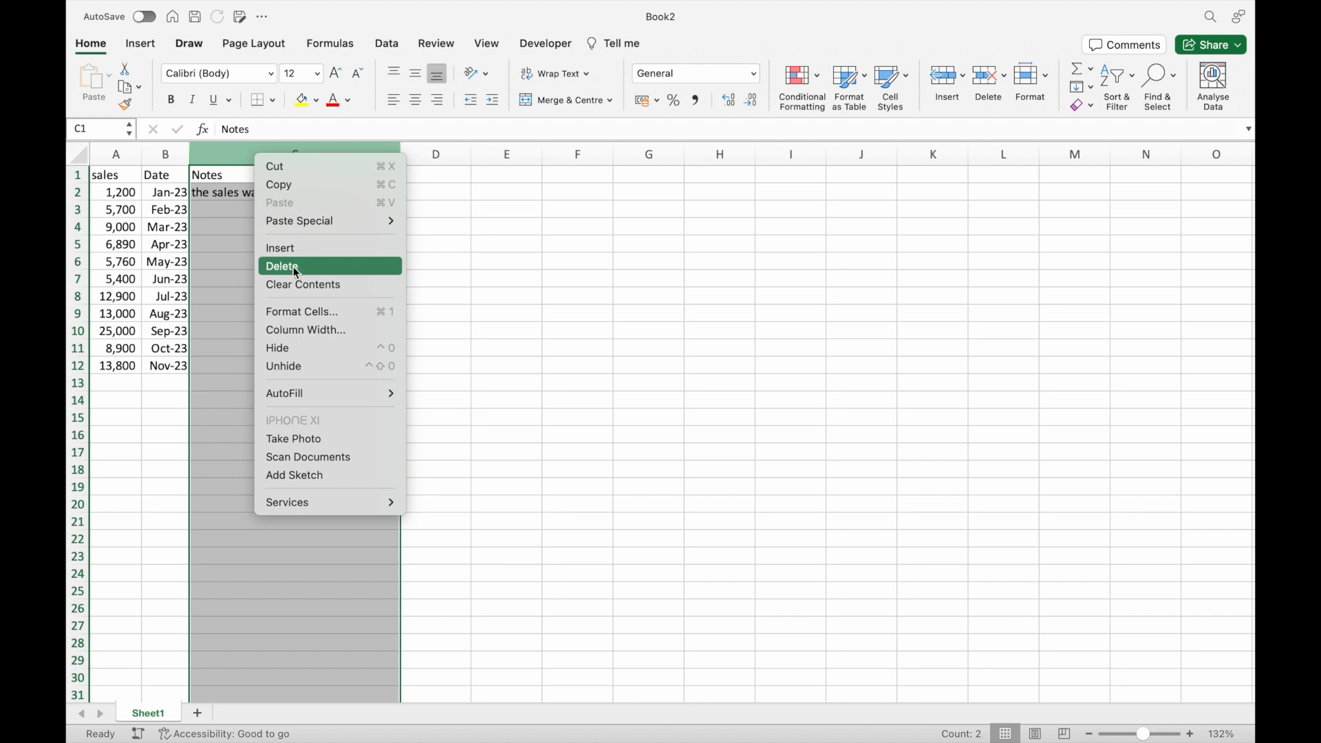
left_click(299, 349)
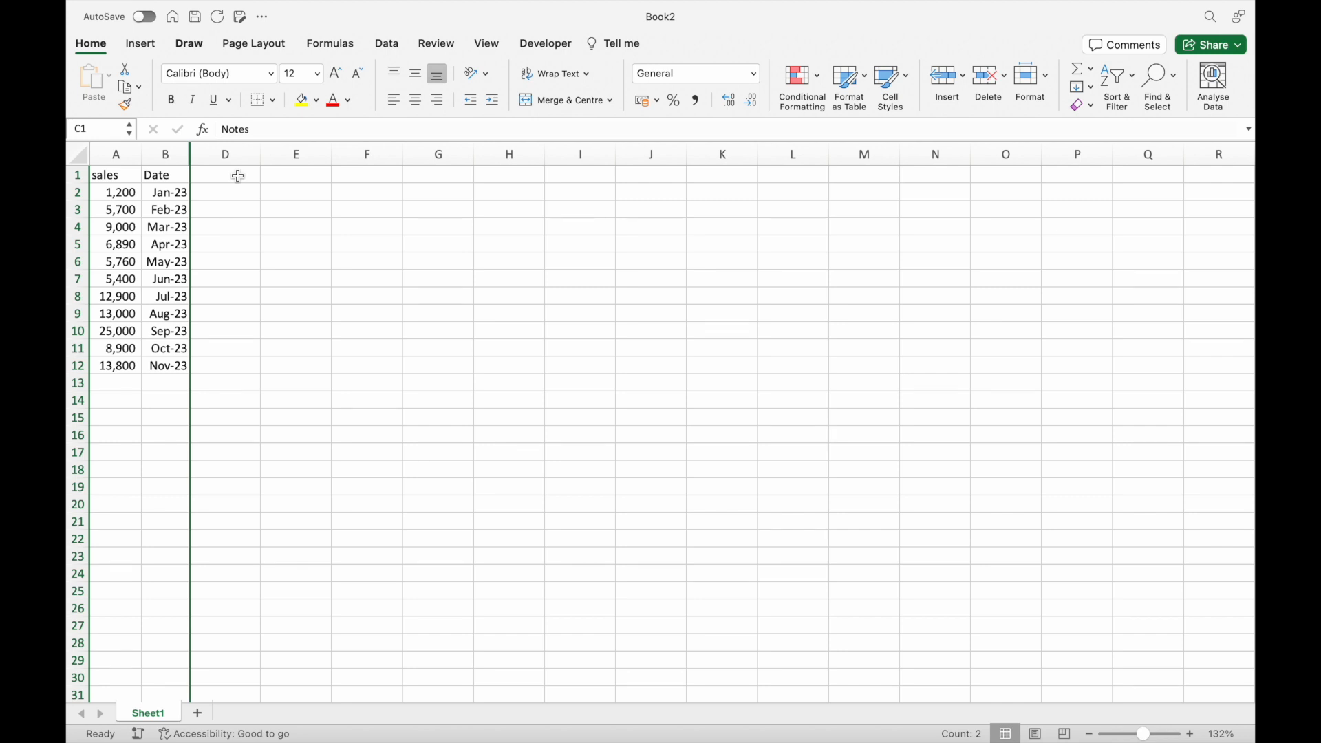
Unhide the Notes column between columns B and D, and undo that change.
left_click_drag(165, 154, 205, 156)
right_click(207, 159)
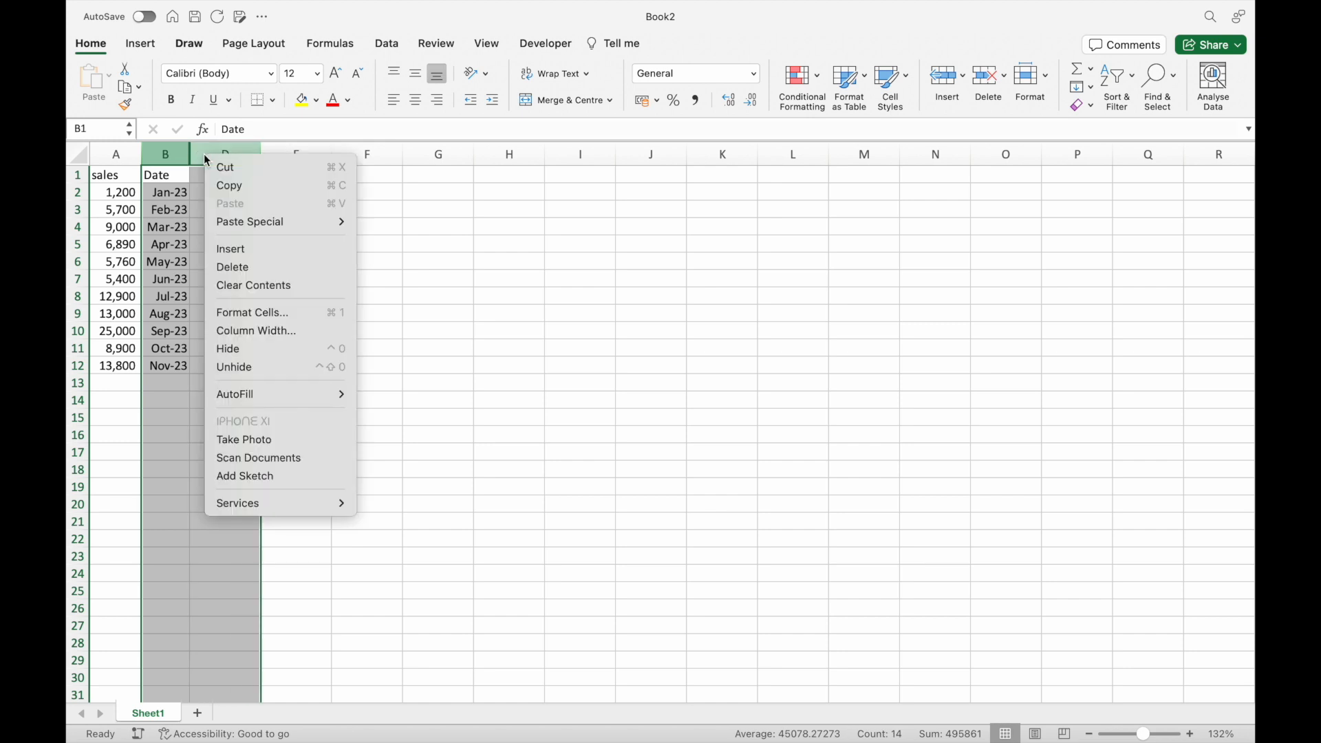
left_click(259, 368)
key("super+z")
left_click(240, 342)
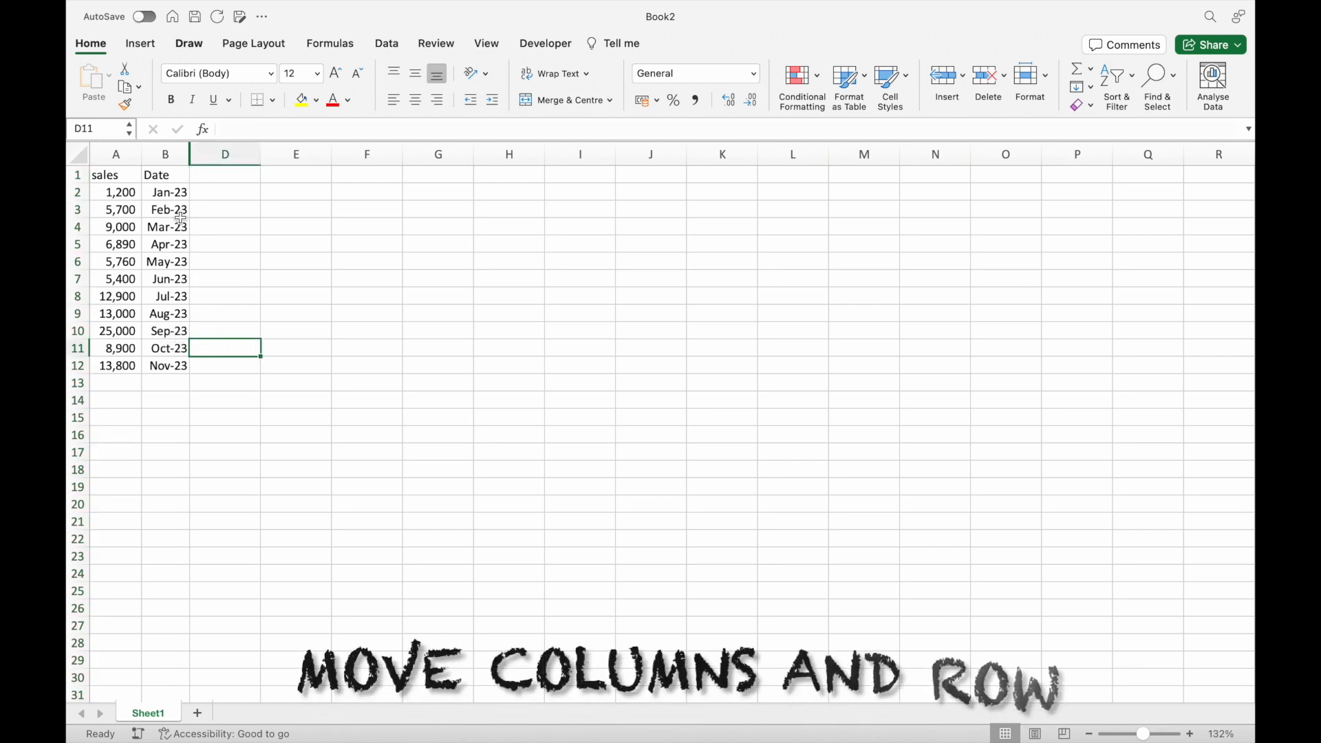
Move the Date cells B1:B12 in front of the sales column and autofit the width of column B.
left_click_drag(169, 174, 173, 364)
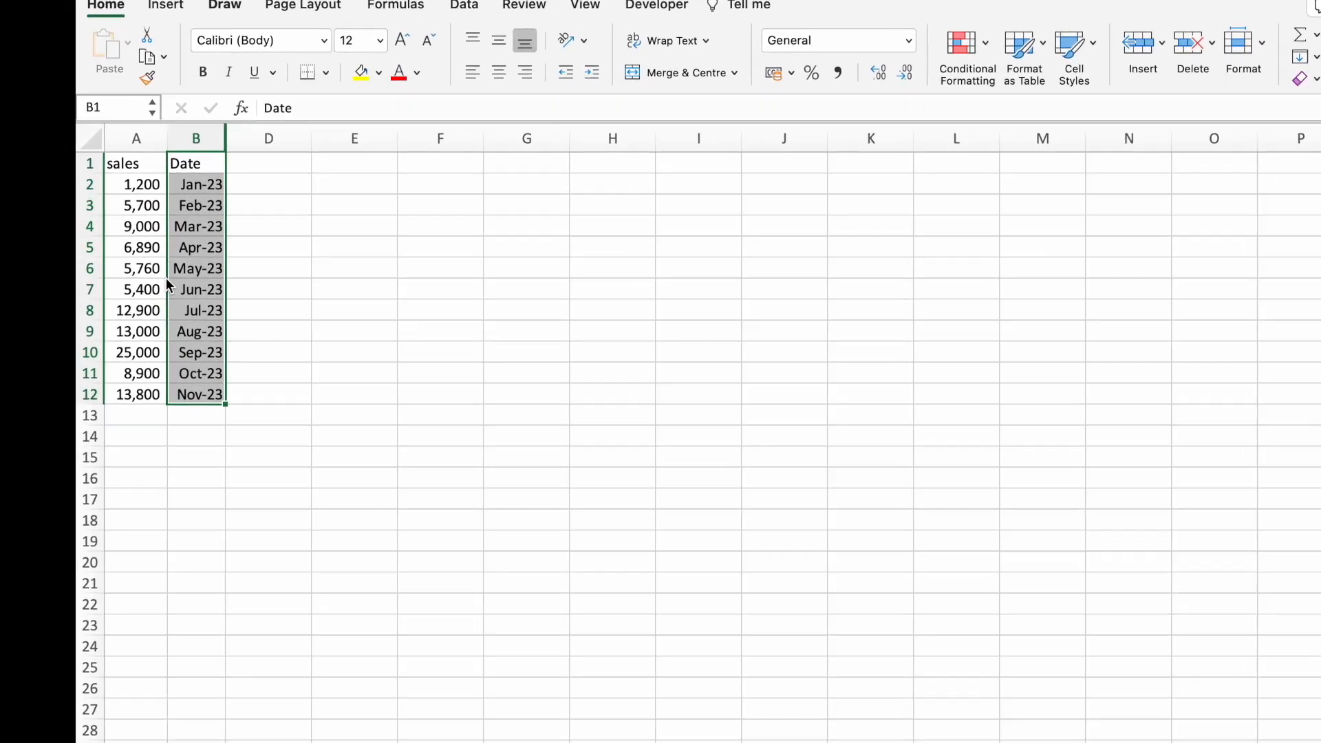
mouse_move(157, 276)
left_mouse_down()
mouse_move(118, 275)
mouse_move(192, 320)
left_mouse_up()
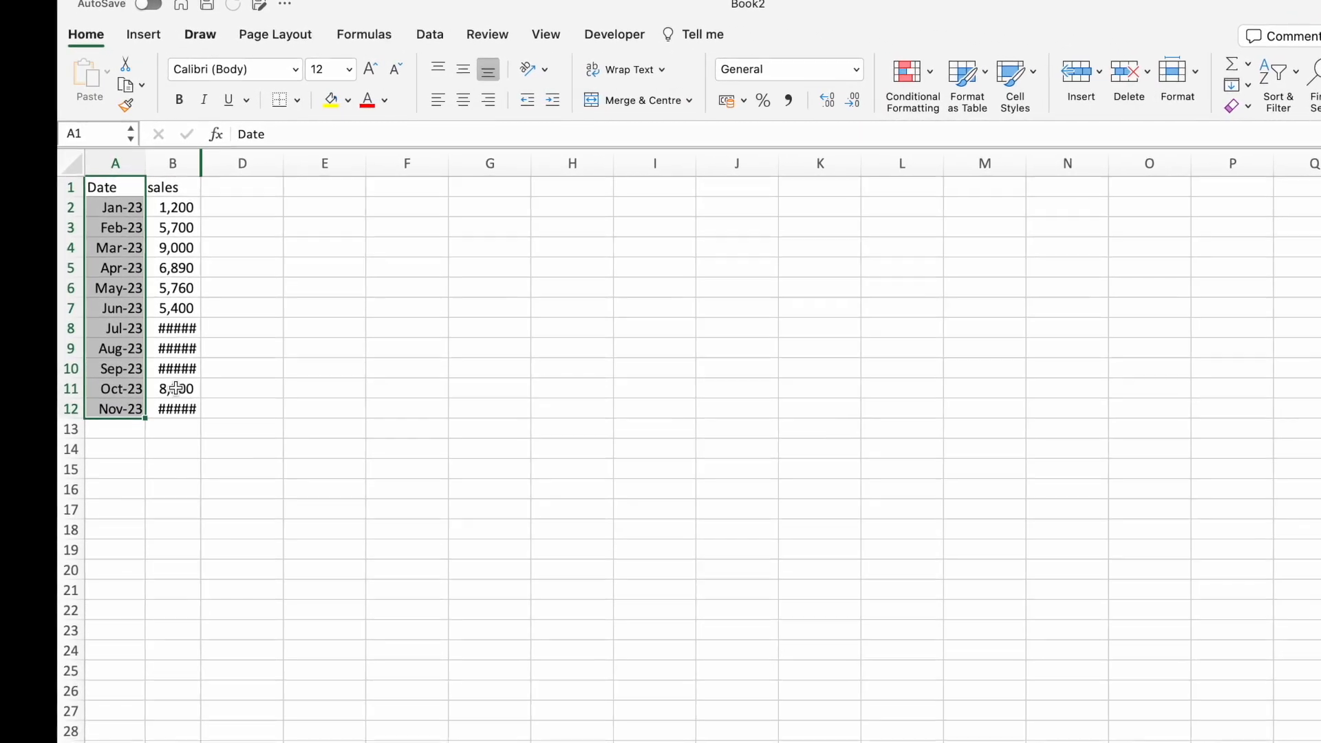
double_click(209, 173)
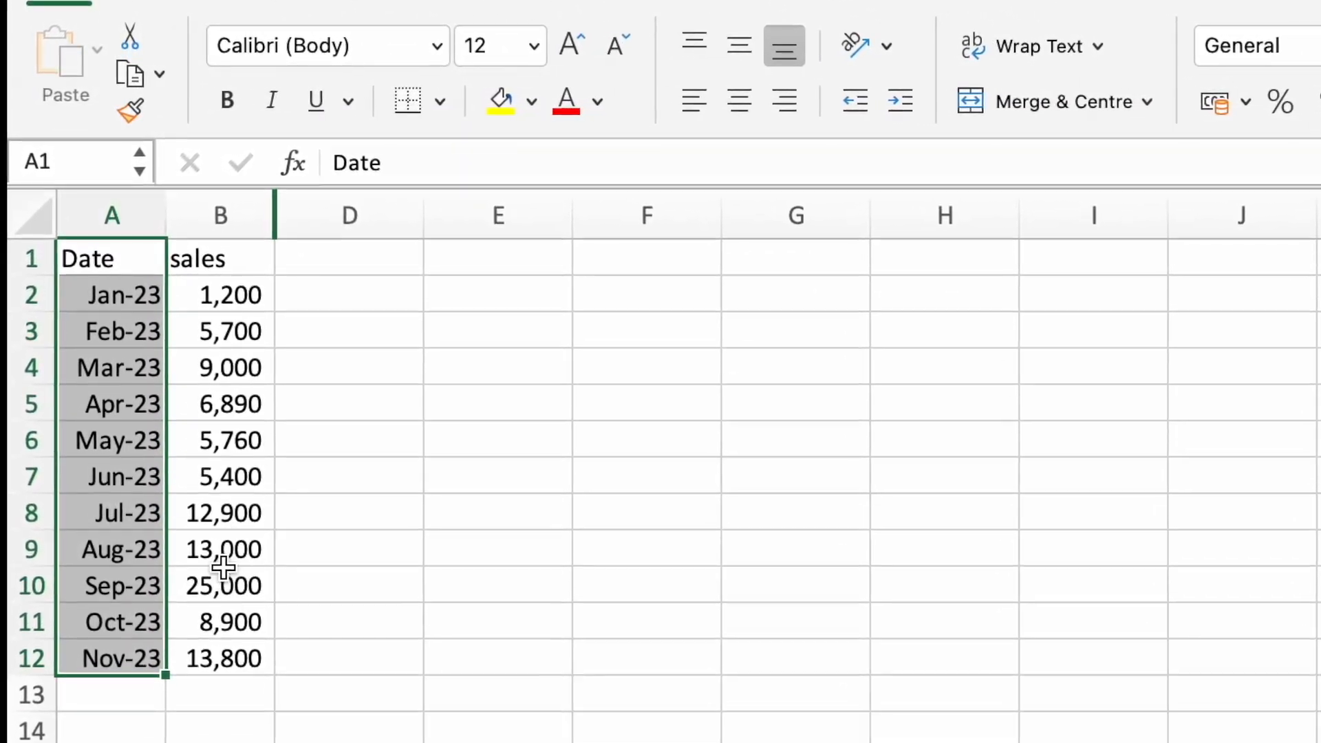
Convert the data range $A$1:$C$12 into a table with headers.
key("Down")
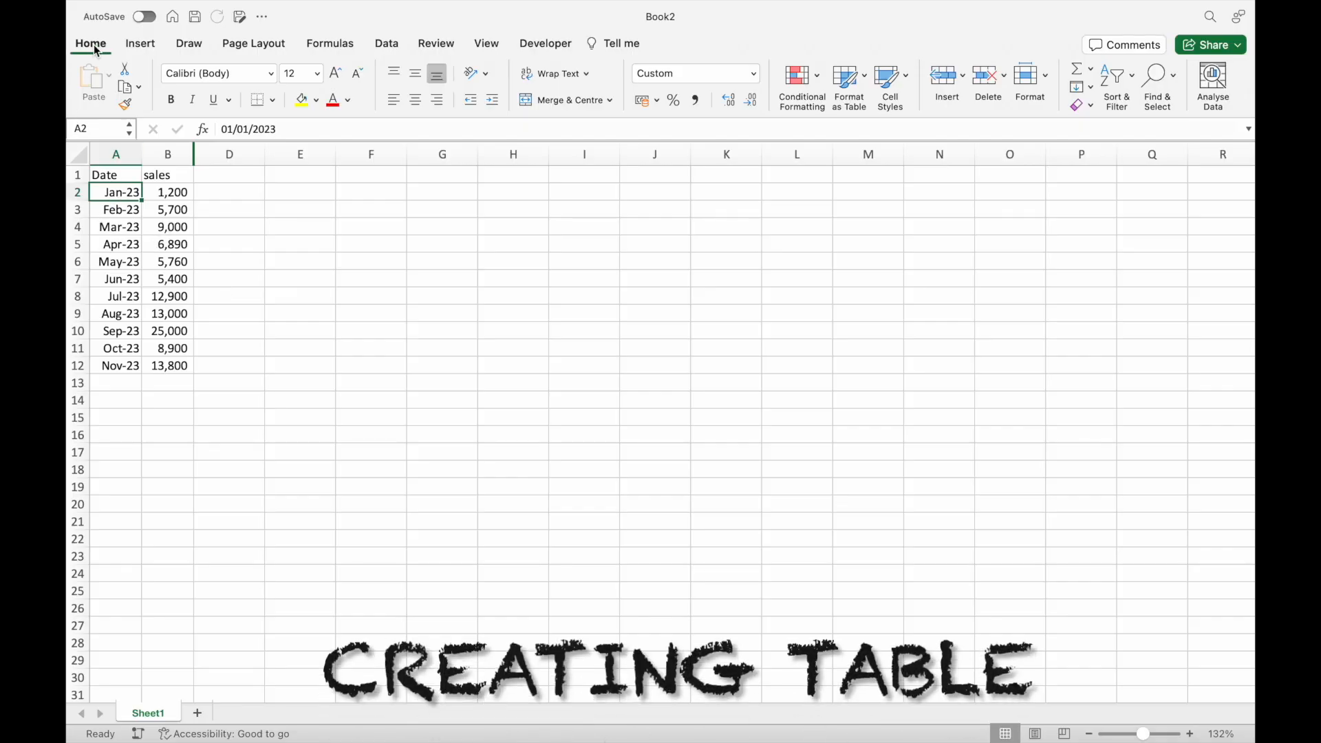
left_click(140, 43)
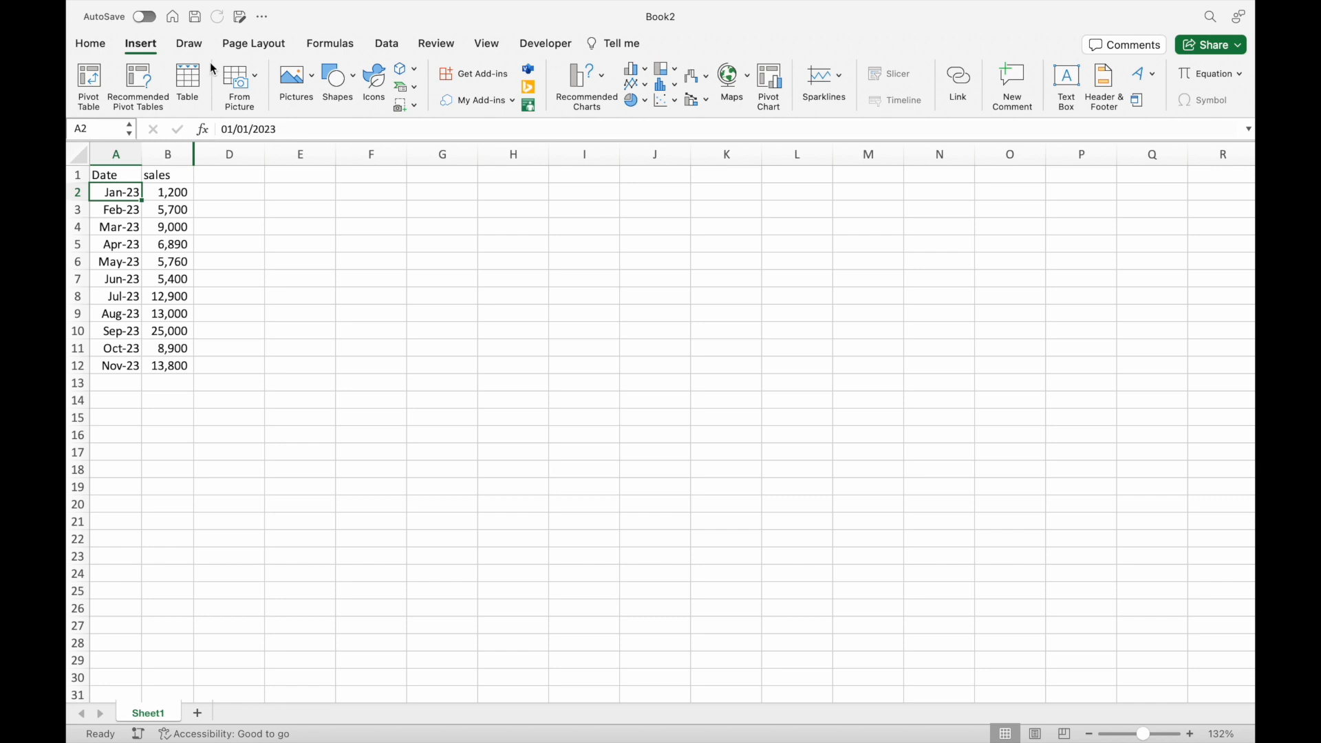
key("super+t")
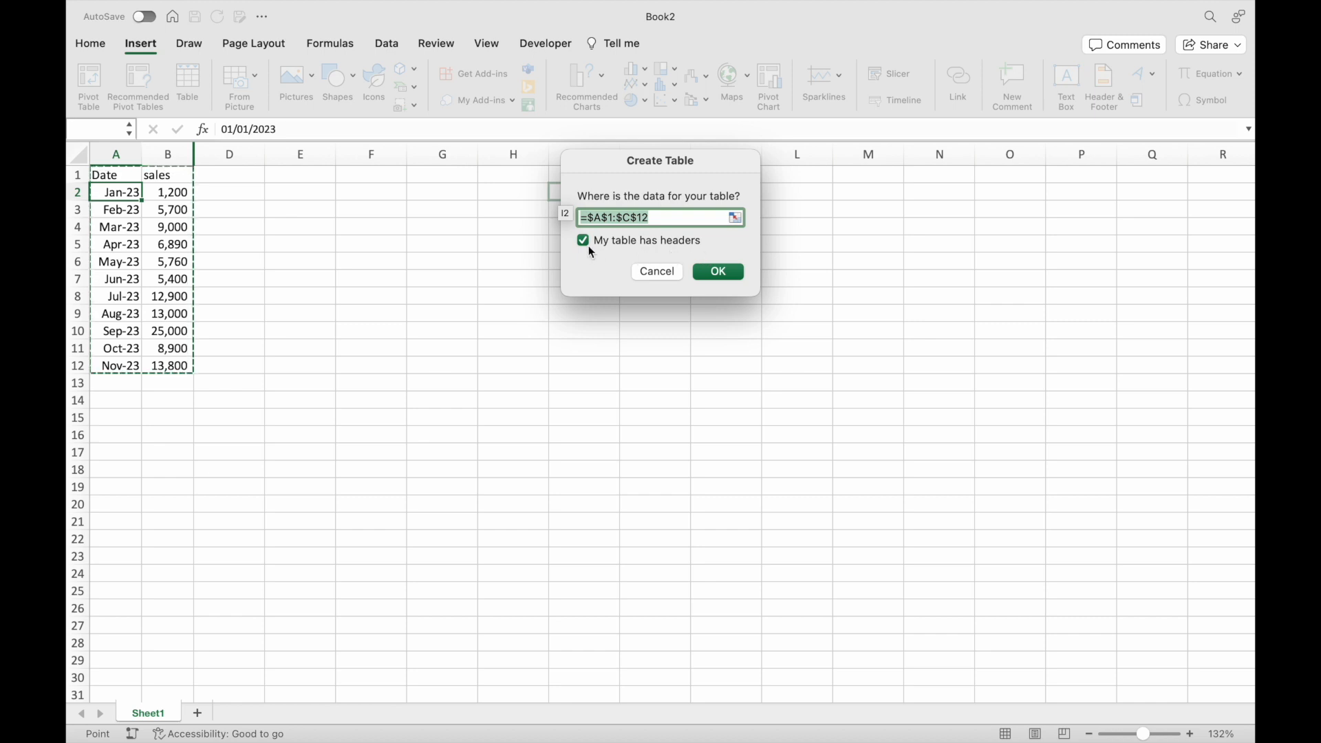
left_click(721, 274)
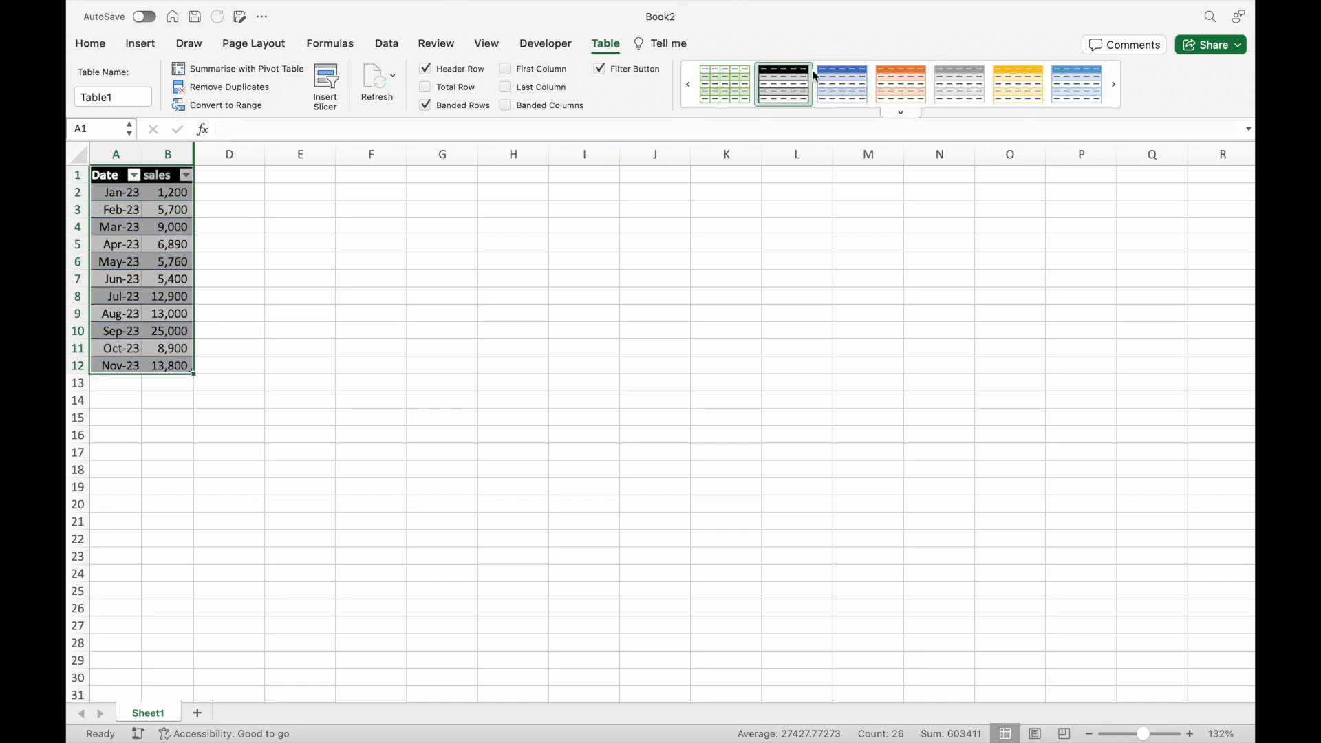
Try several table styles, apply the blue banded style, and add a total row in row 13.
left_click(901, 69)
left_click(948, 72)
left_click(1022, 69)
left_click(1056, 69)
left_click(991, 77)
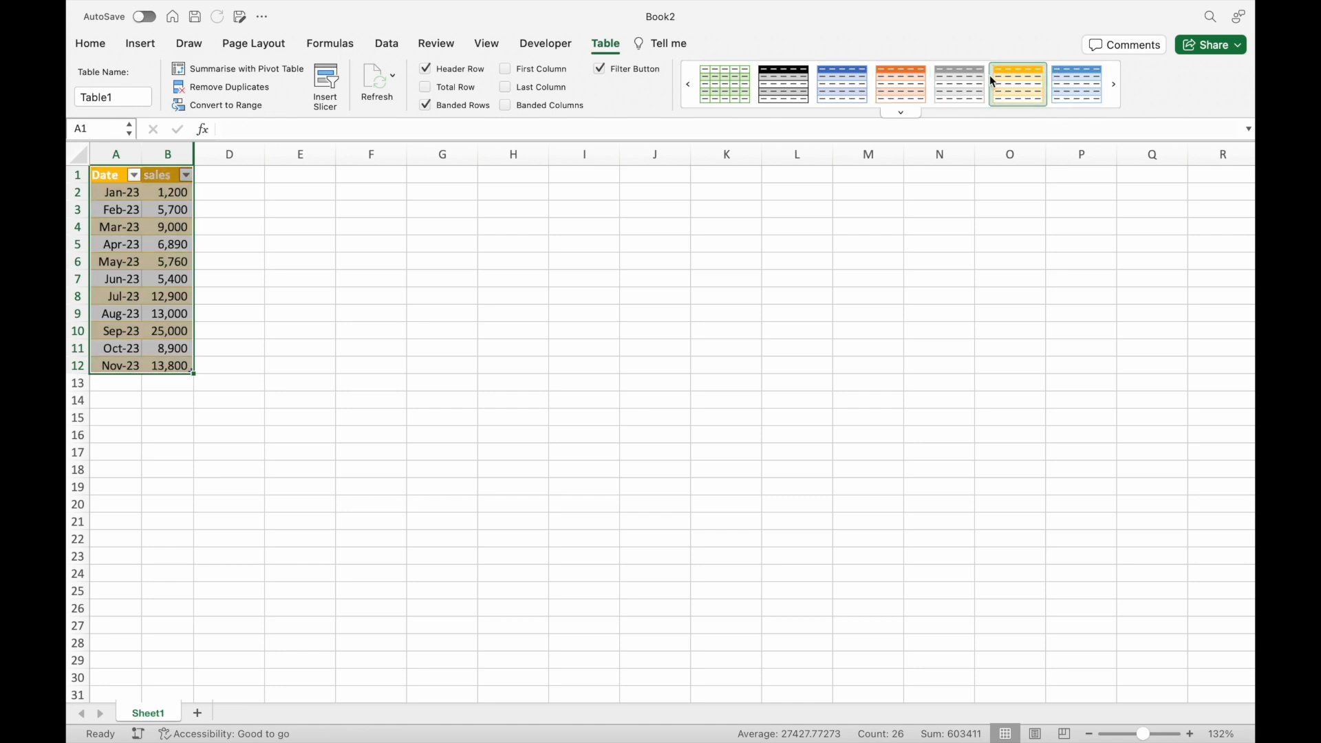
left_click(841, 90)
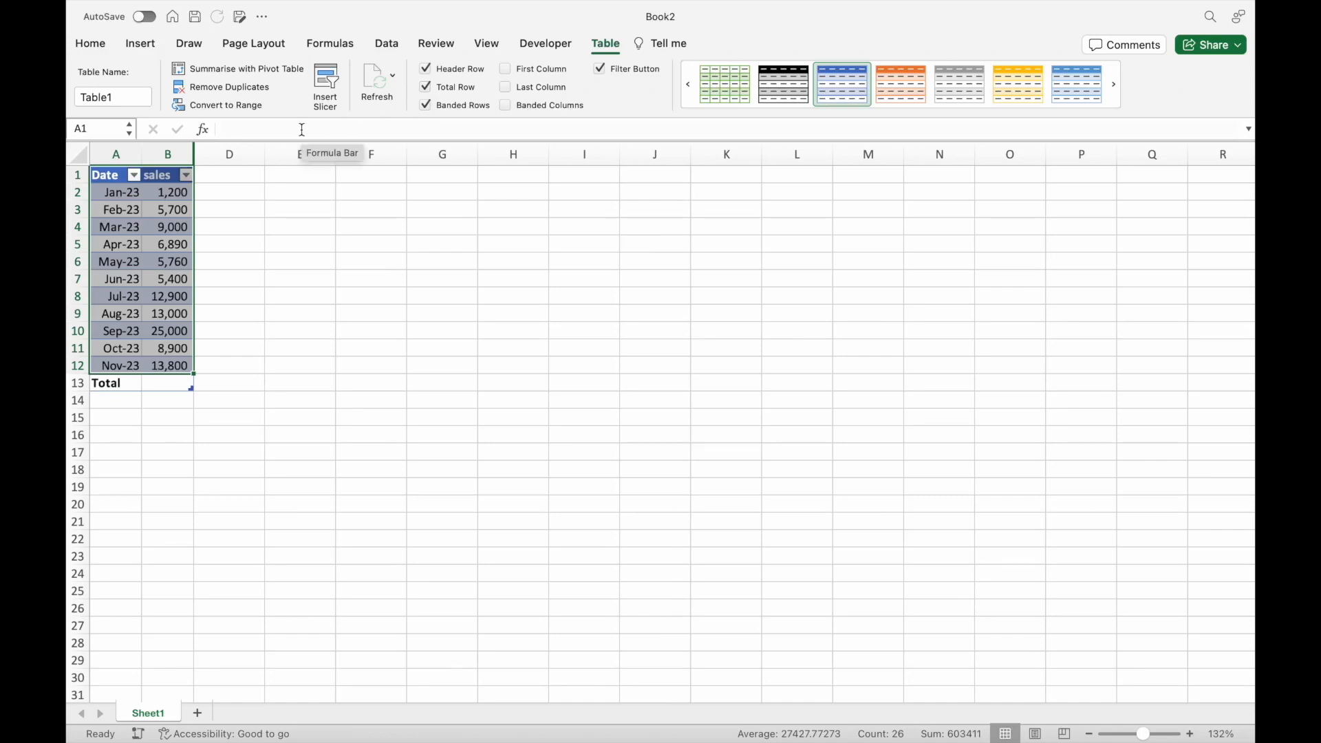
left_click(118, 386)
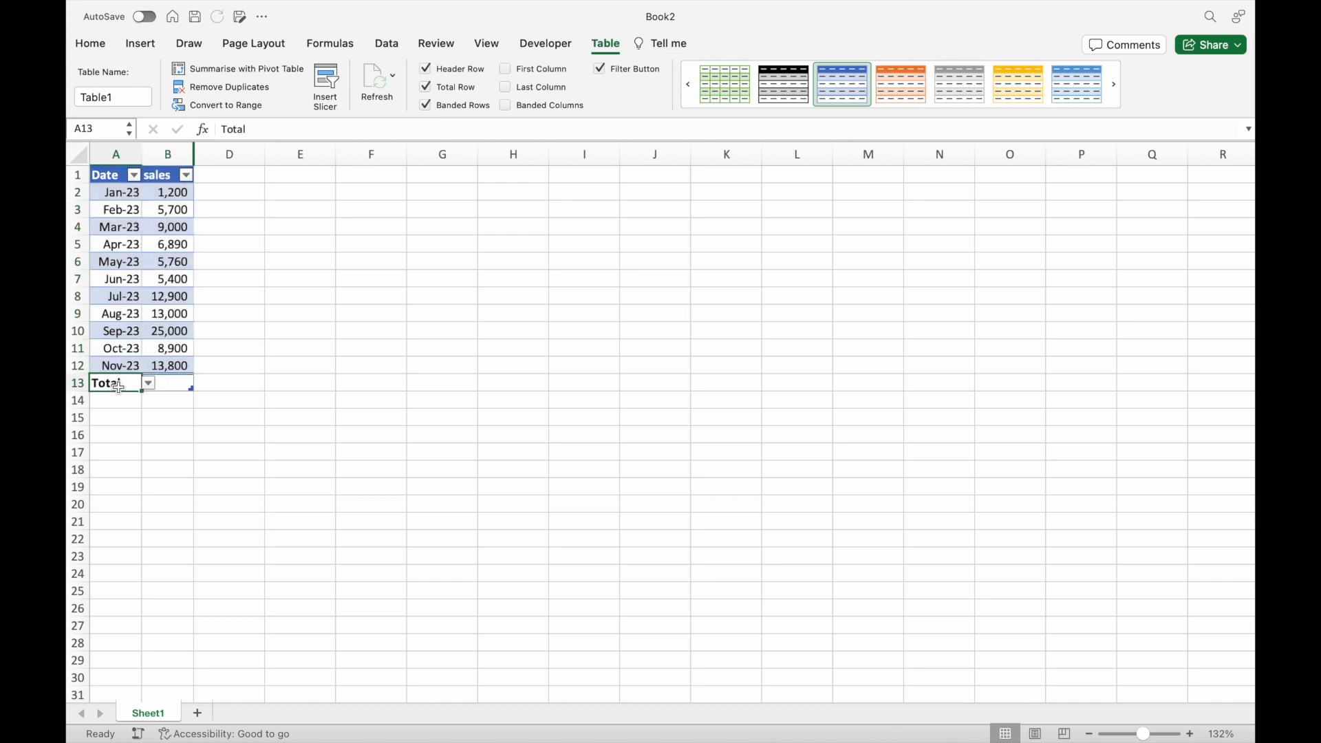
Add the sum of the sales column to total row cell B13 and widen column B to fit it.
left_click(168, 383)
left_click(200, 382)
left_click(206, 493)
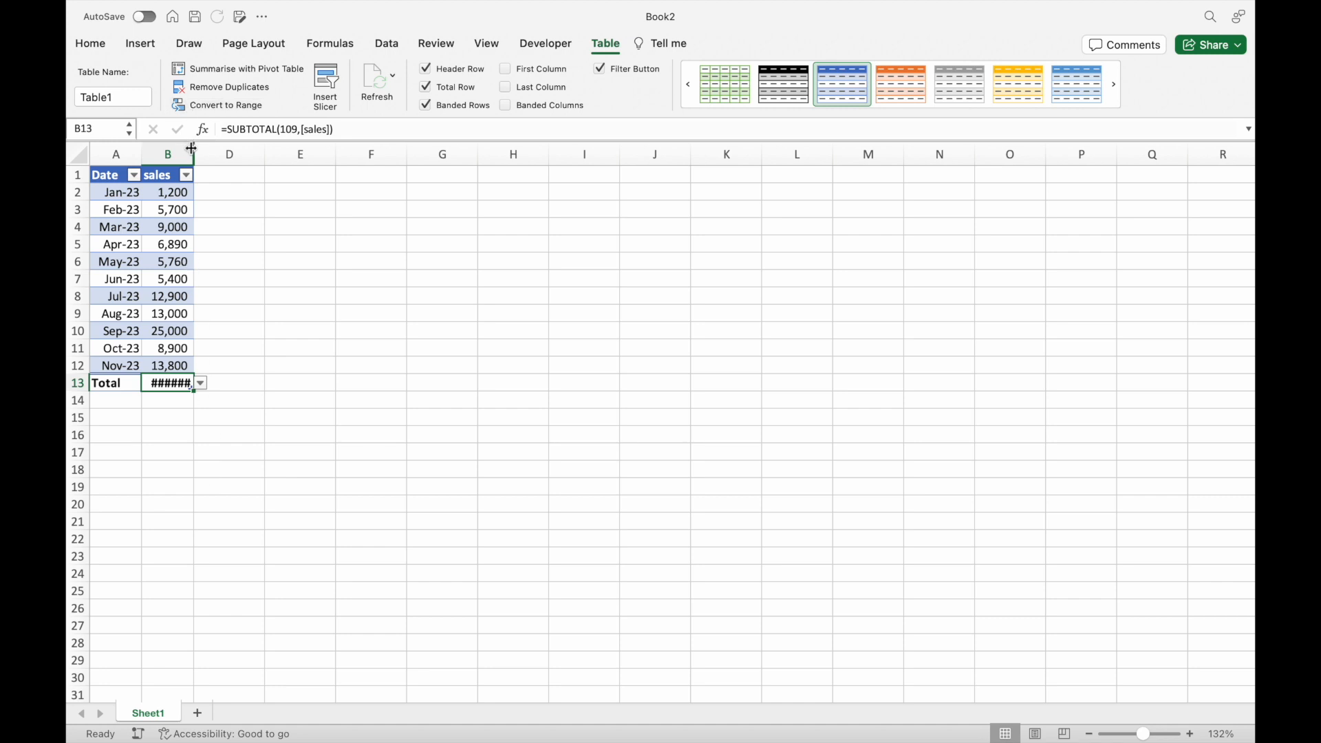
left_click_drag(193, 152, 200, 152)
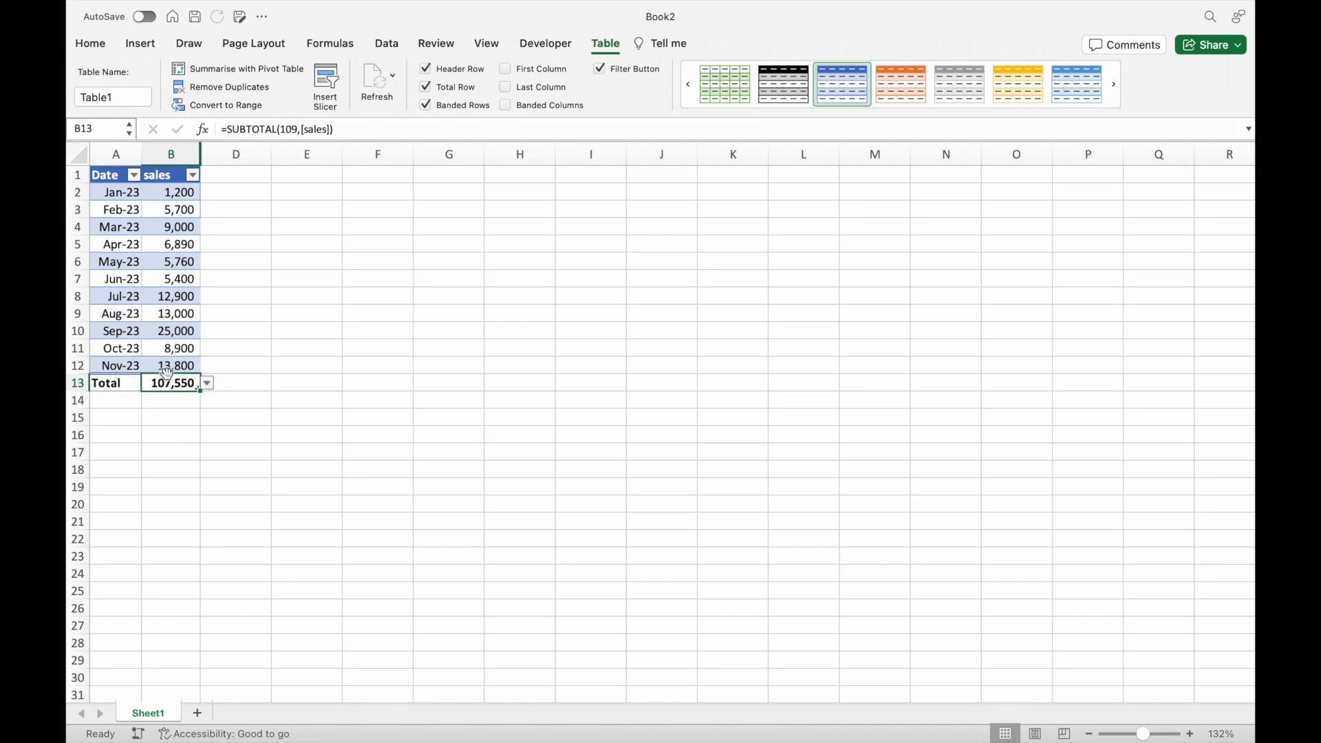
Insert a row above the Total row and fill it with Dec-23 and sales of 23,000.
left_click(77, 383)
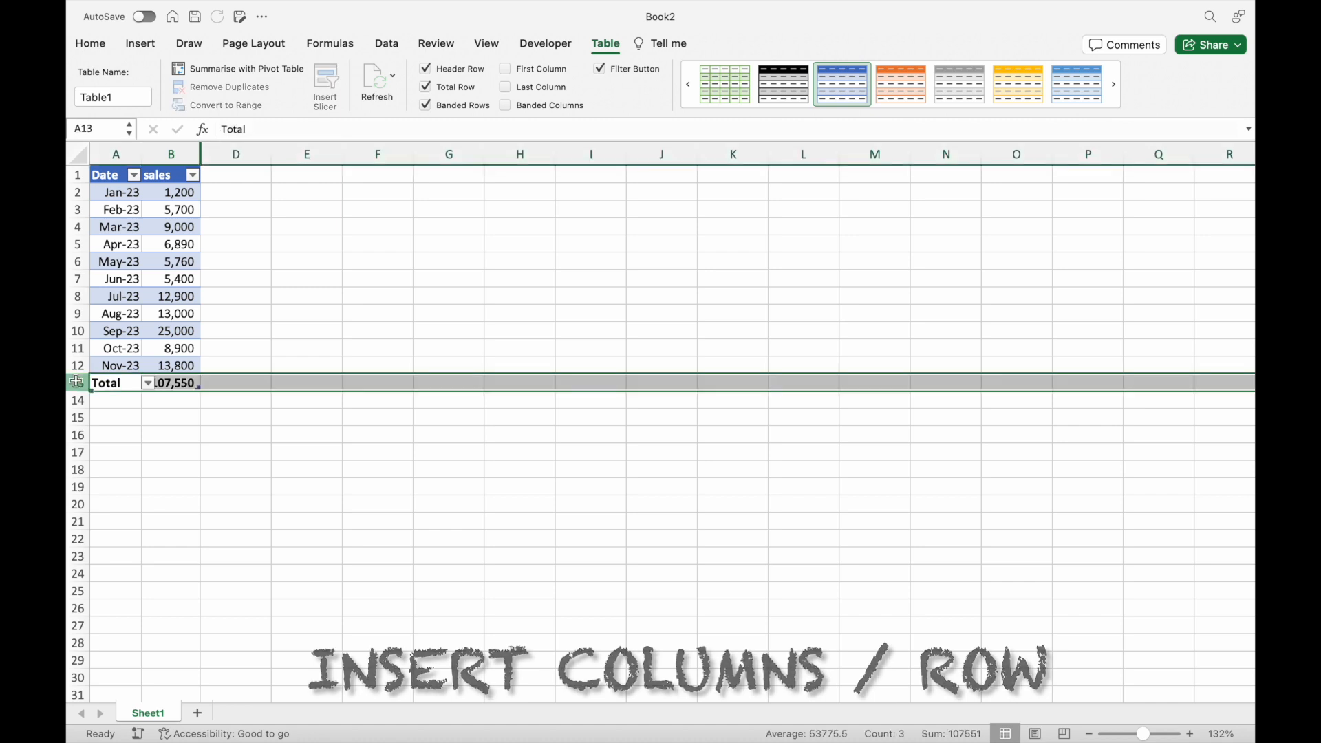
right_click(78, 385)
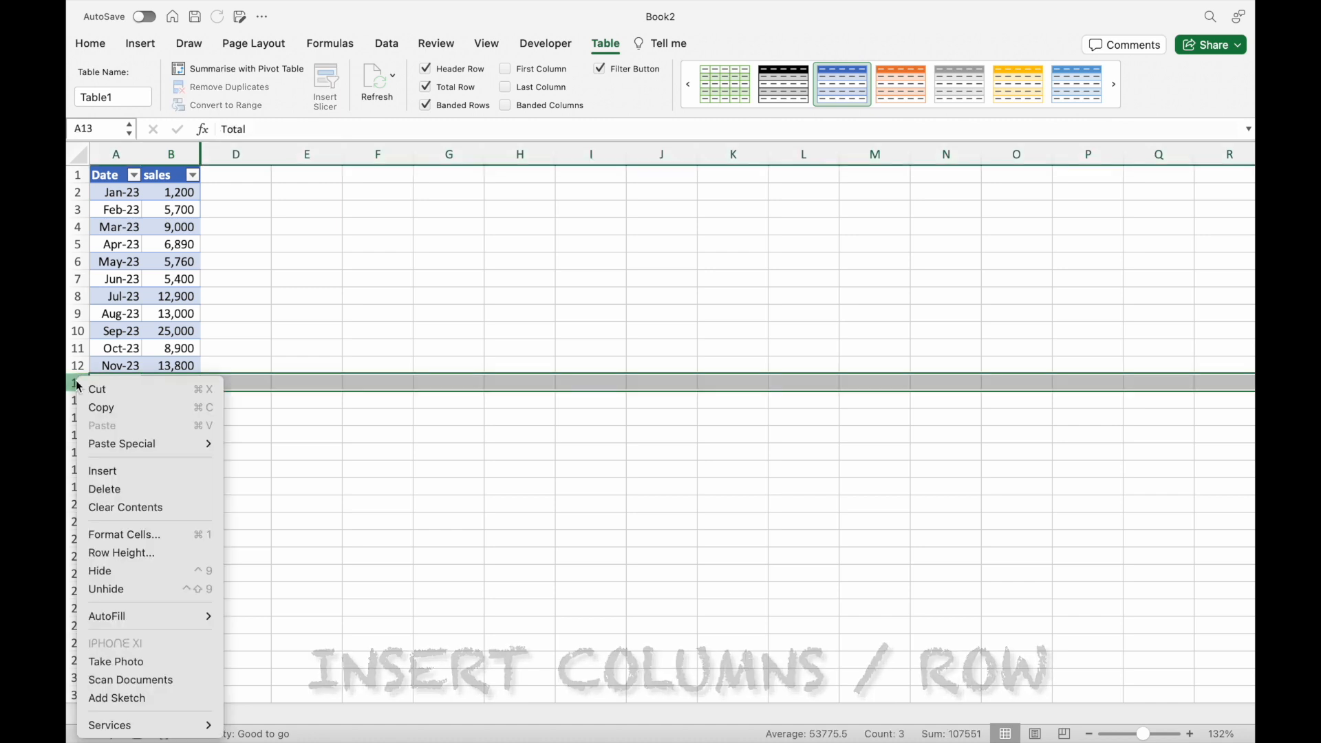
left_click(103, 472)
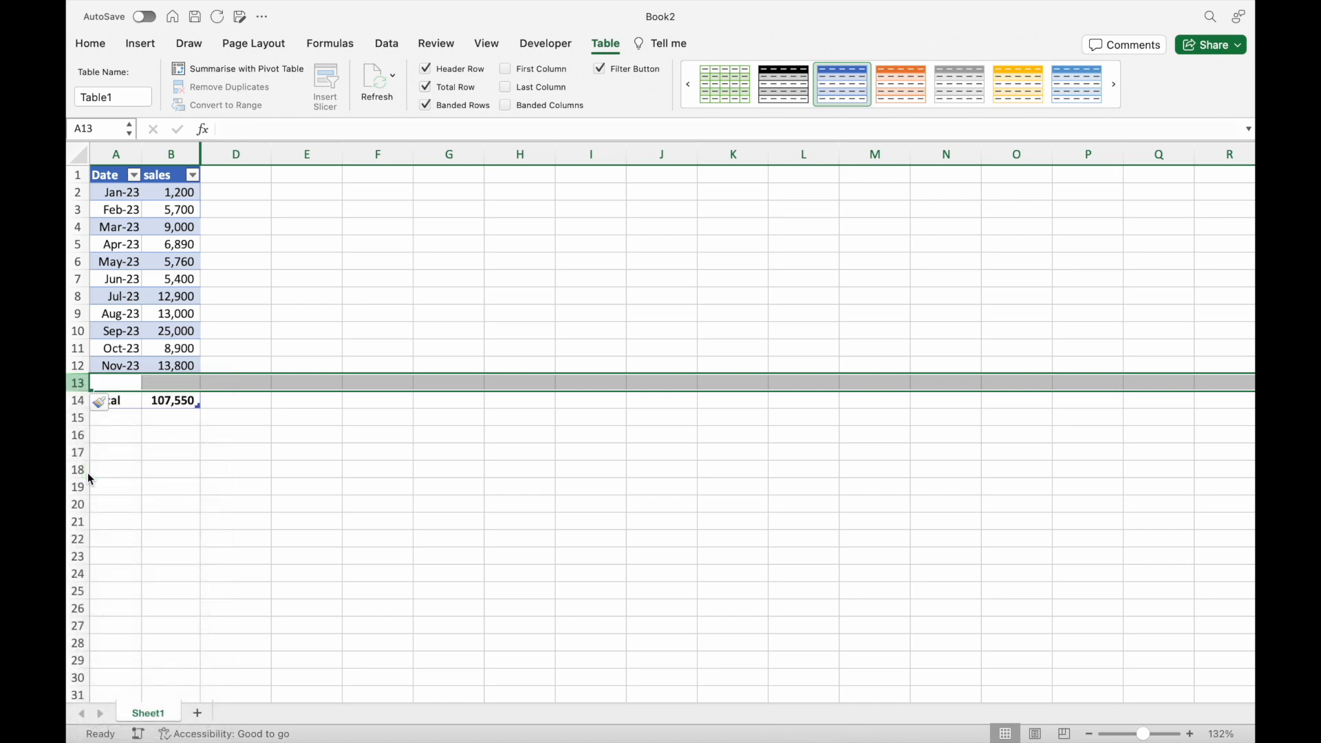
left_click(231, 406)
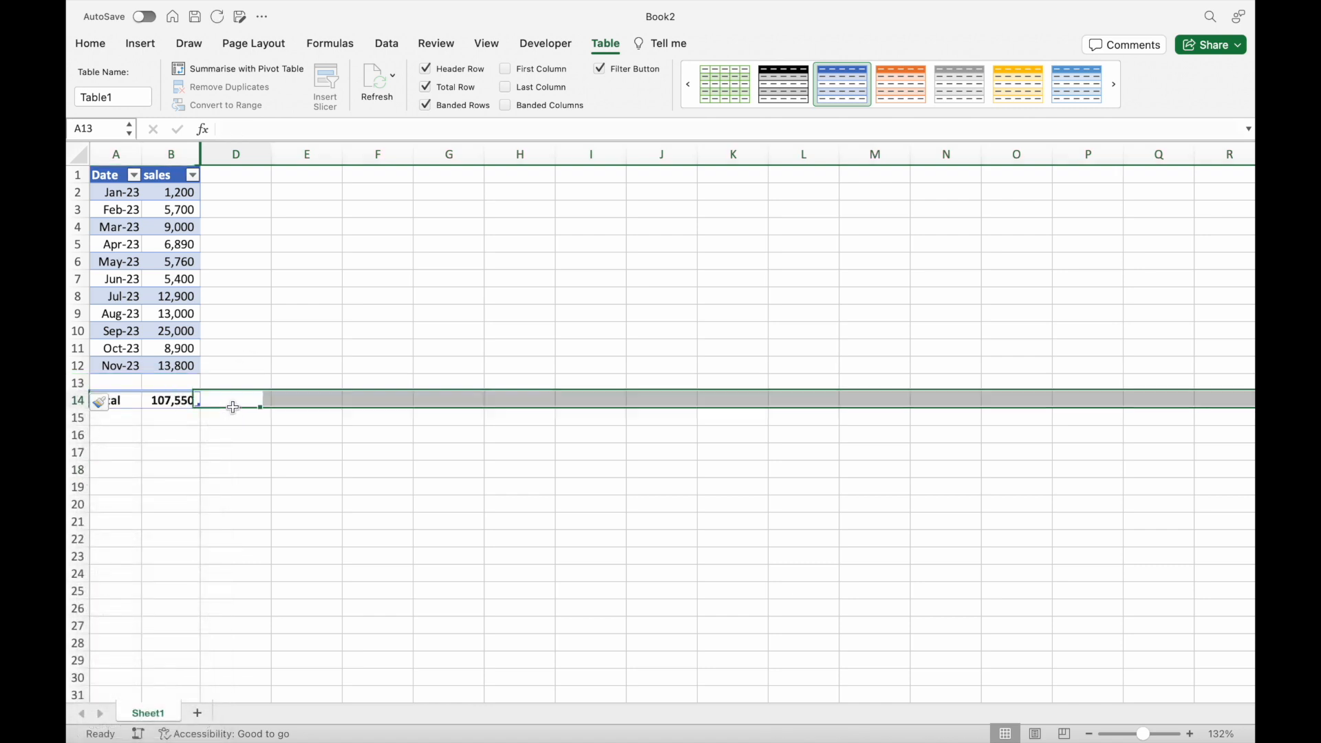
left_click(132, 365)
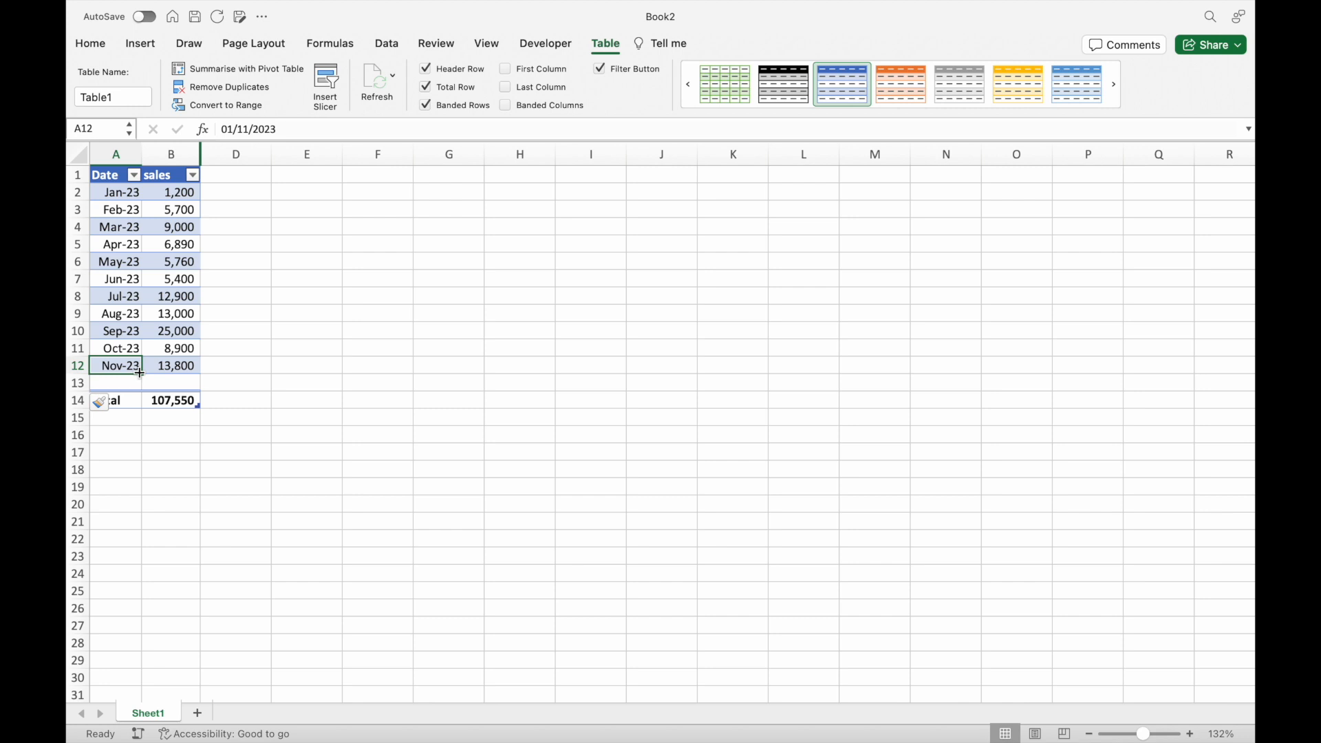
left_click_drag(140, 377, 141, 387)
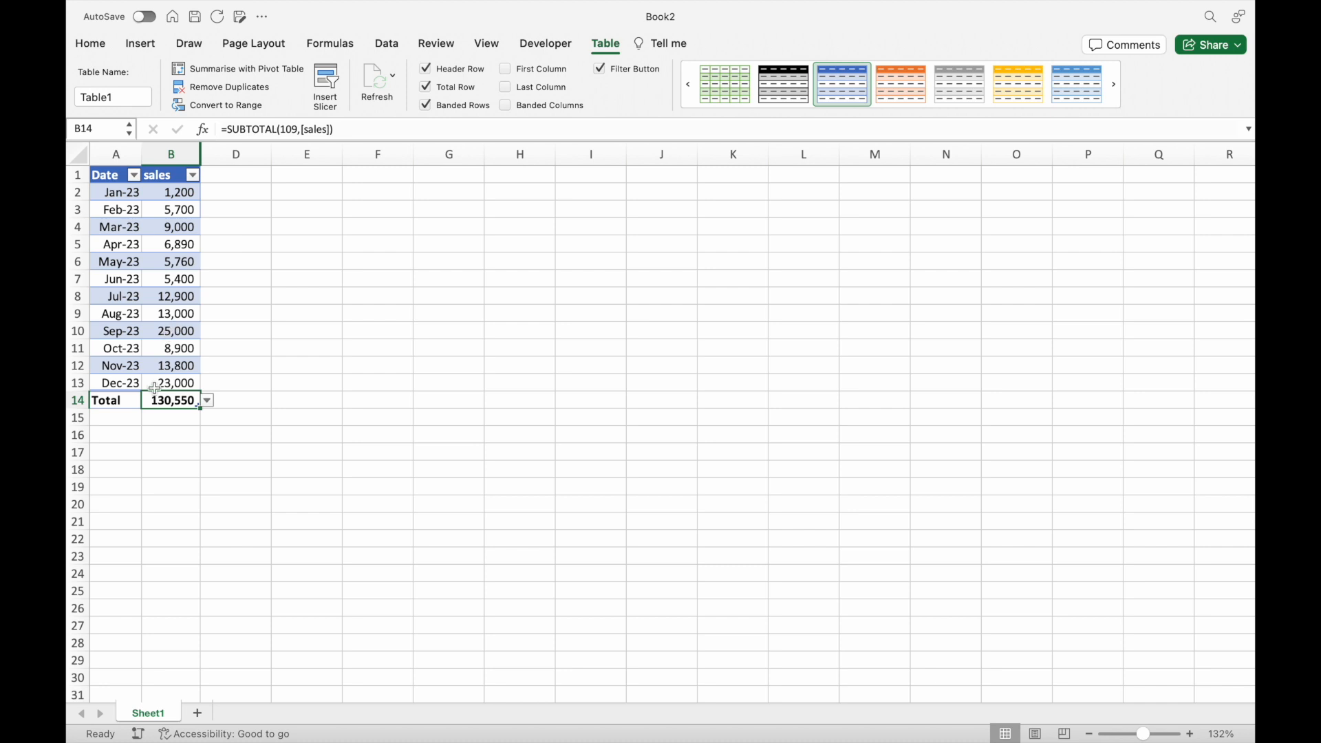
Apply the green-yellow-red colour scale as conditional formatting to the monthly sales in B2:B13.
left_click_drag(158, 384, 195, 196)
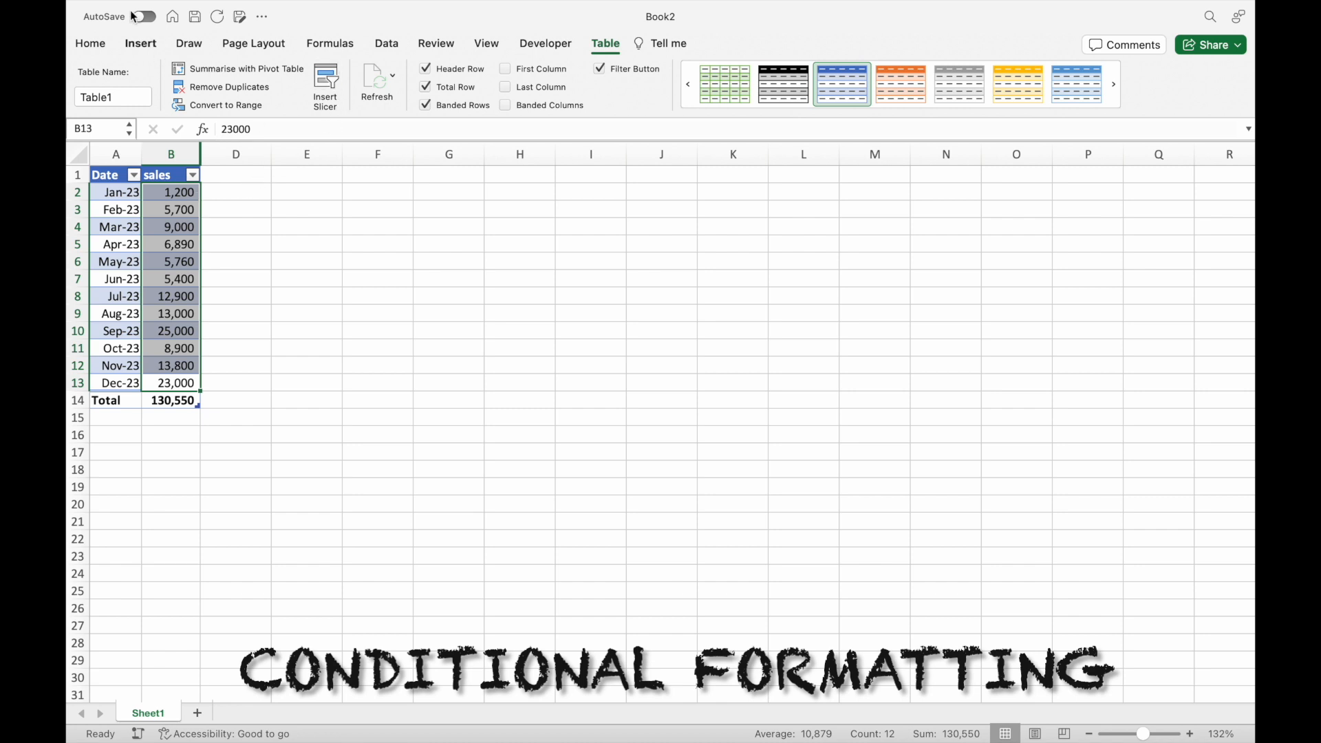
left_click(103, 50)
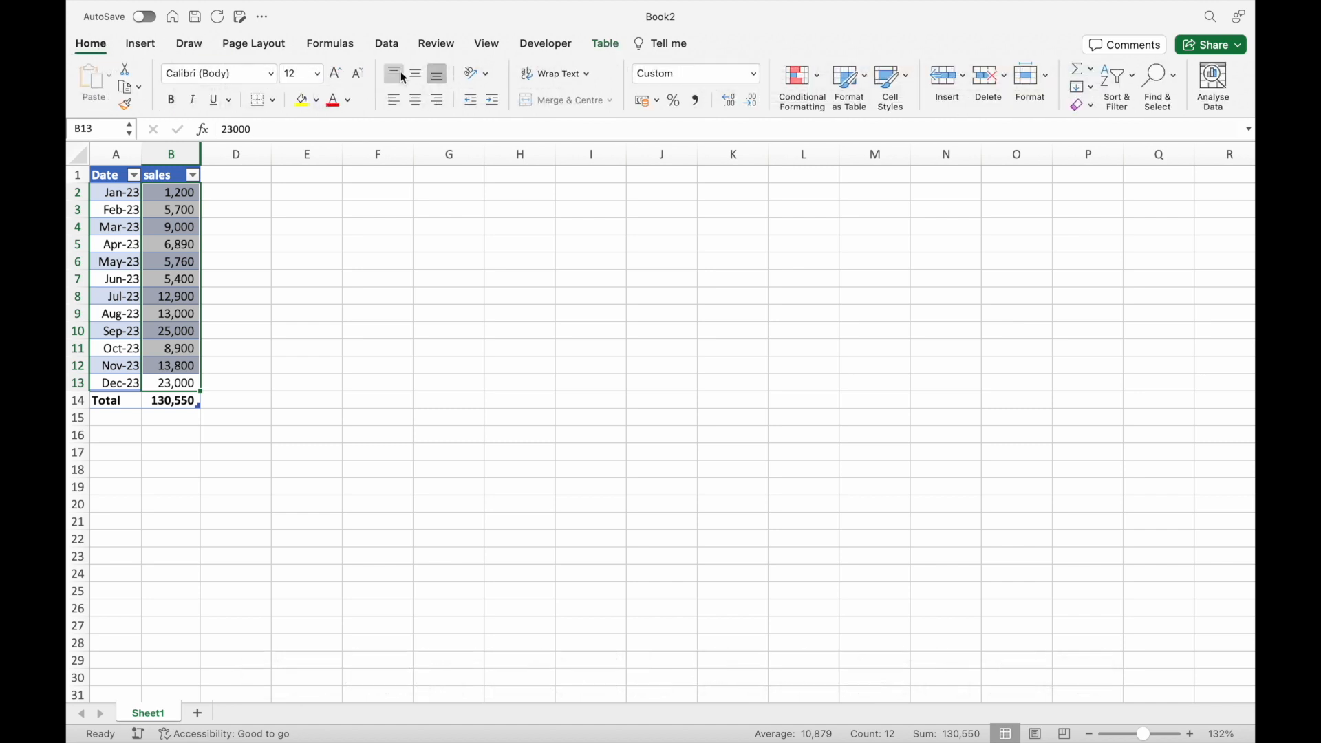
left_click(800, 81)
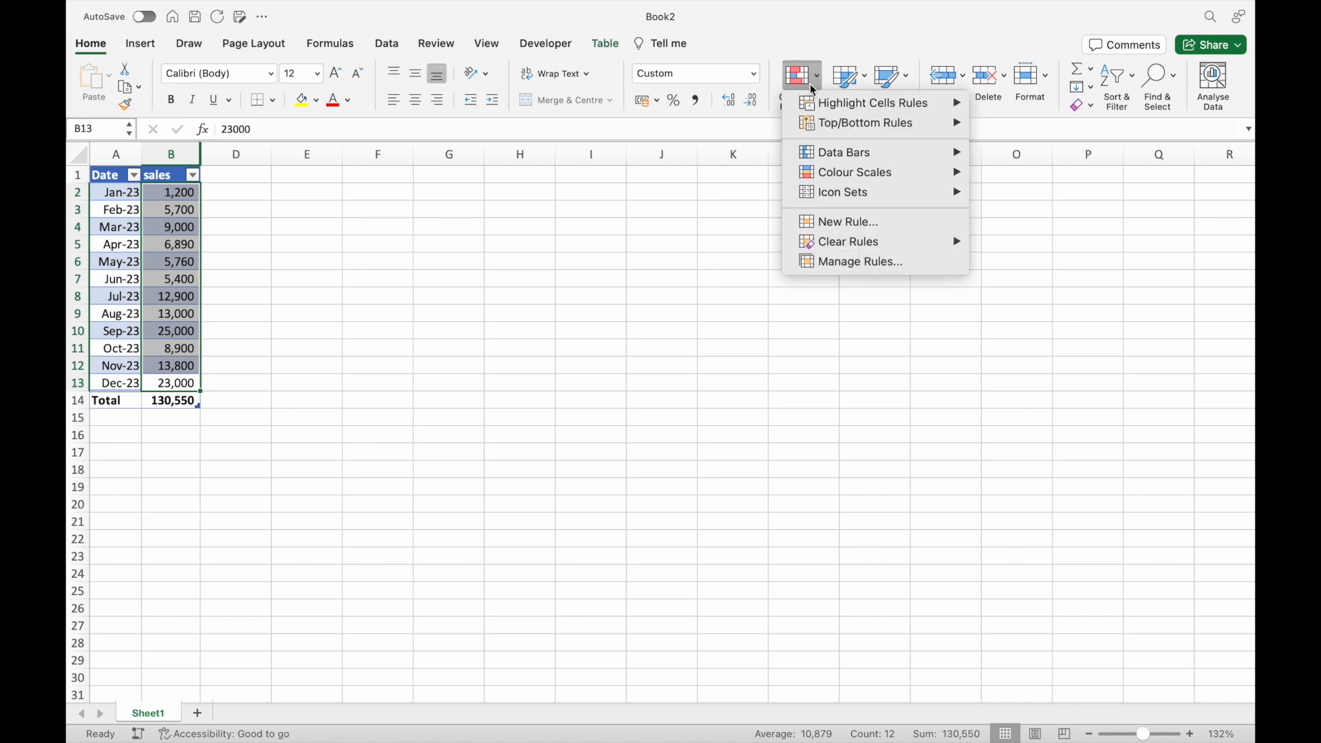
mouse_move(825, 112)
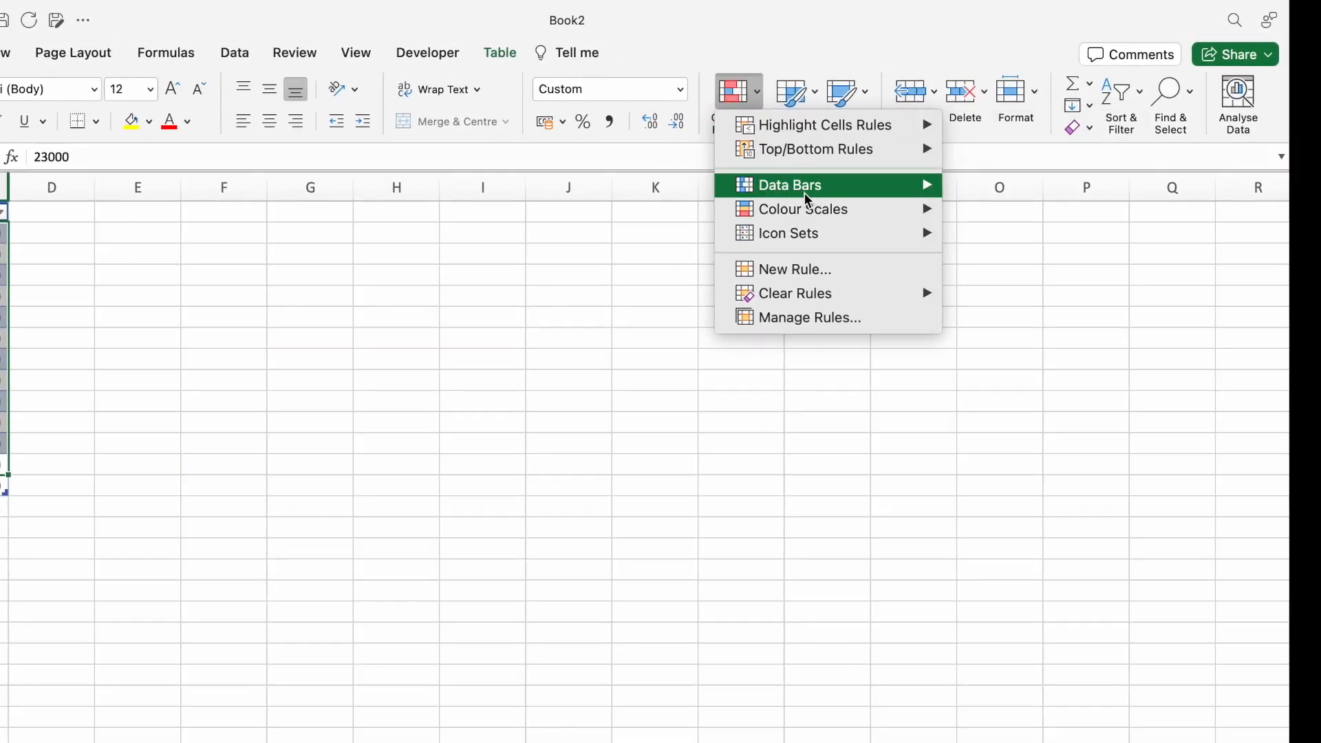
mouse_move(852, 166)
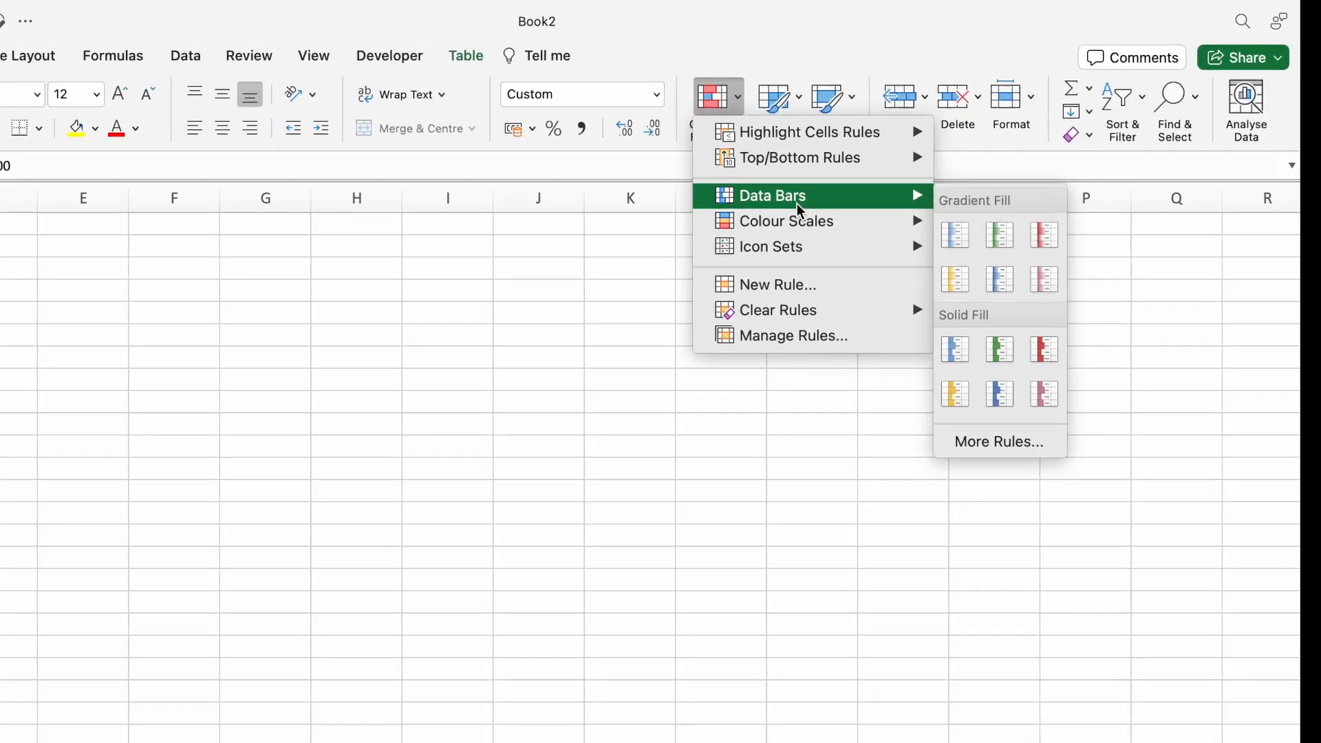
mouse_move(806, 248)
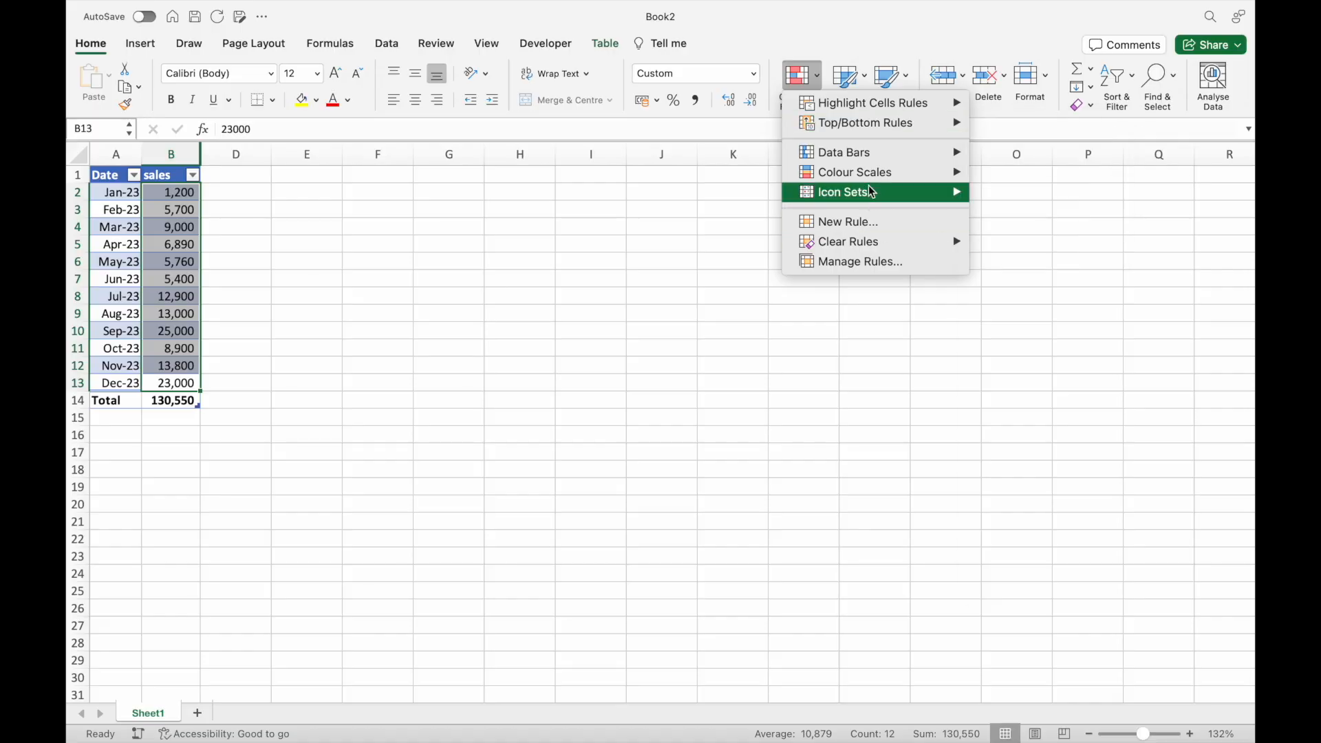
mouse_move(585, 395)
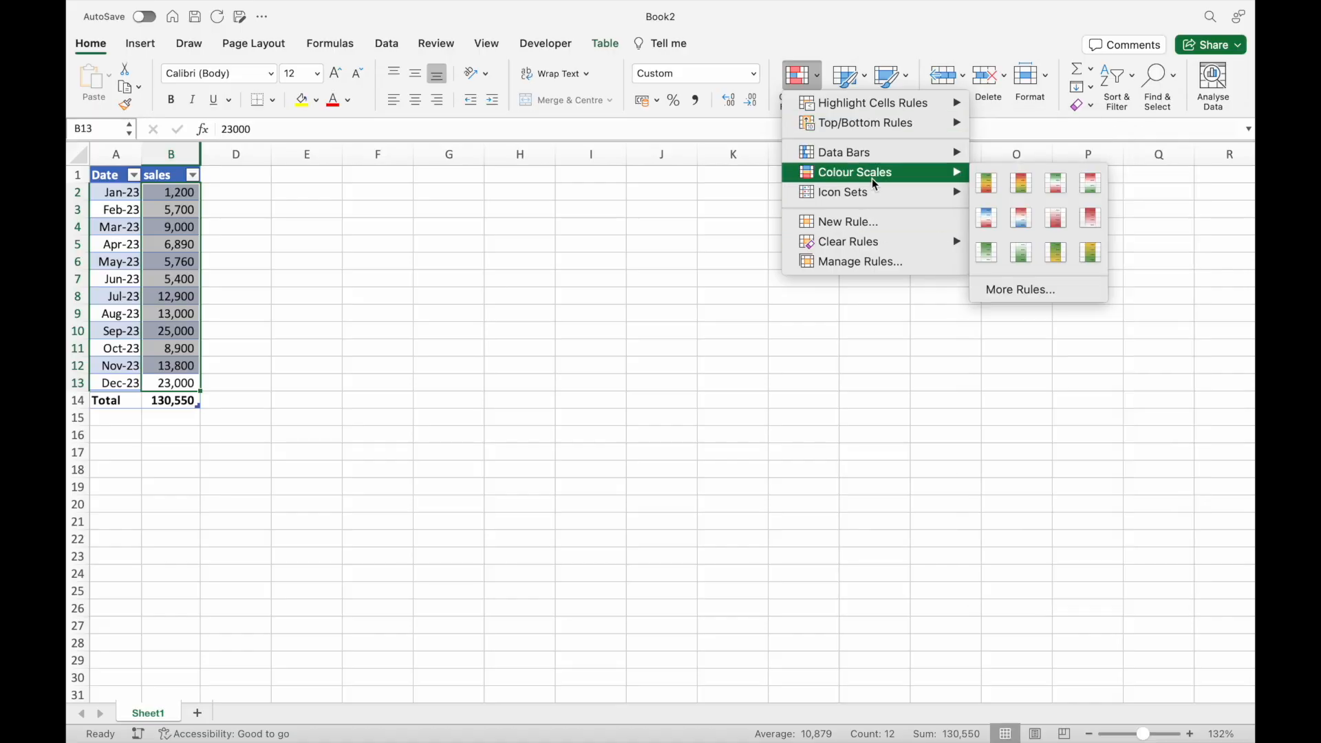
left_click(988, 186)
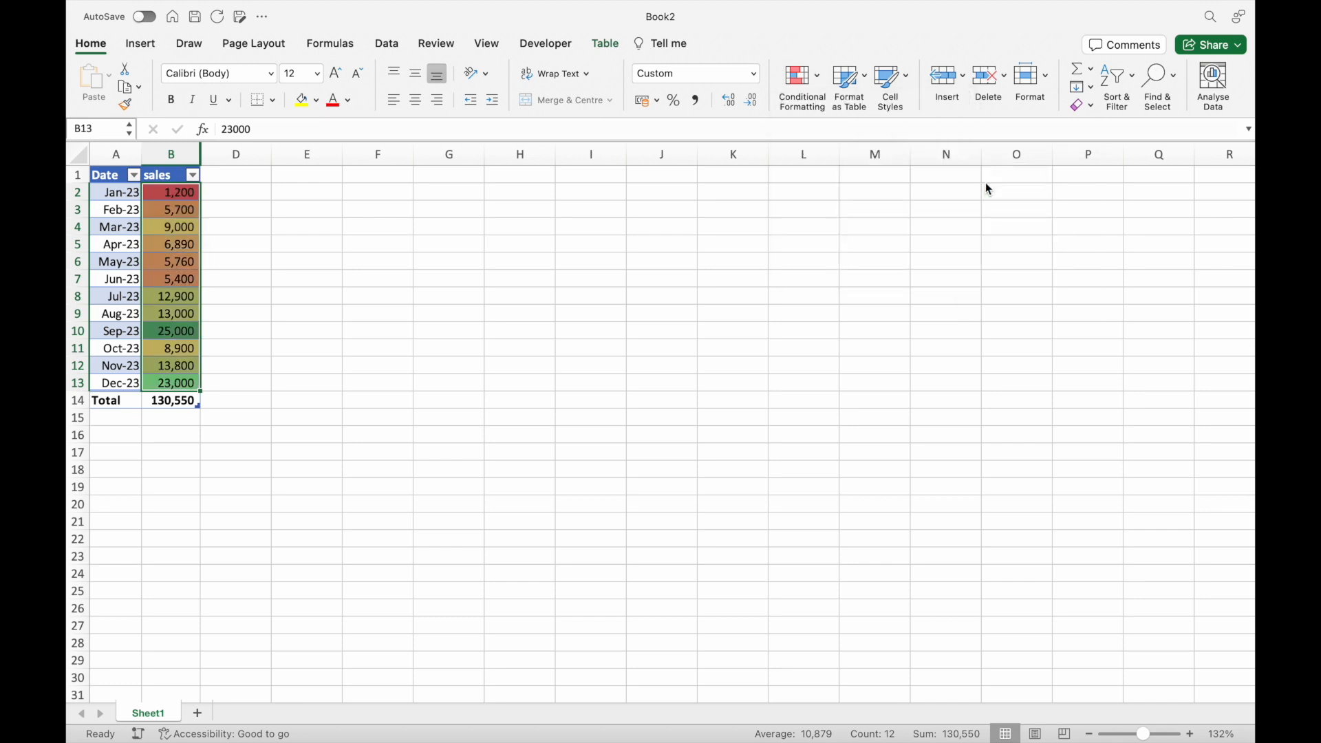
left_click(346, 279)
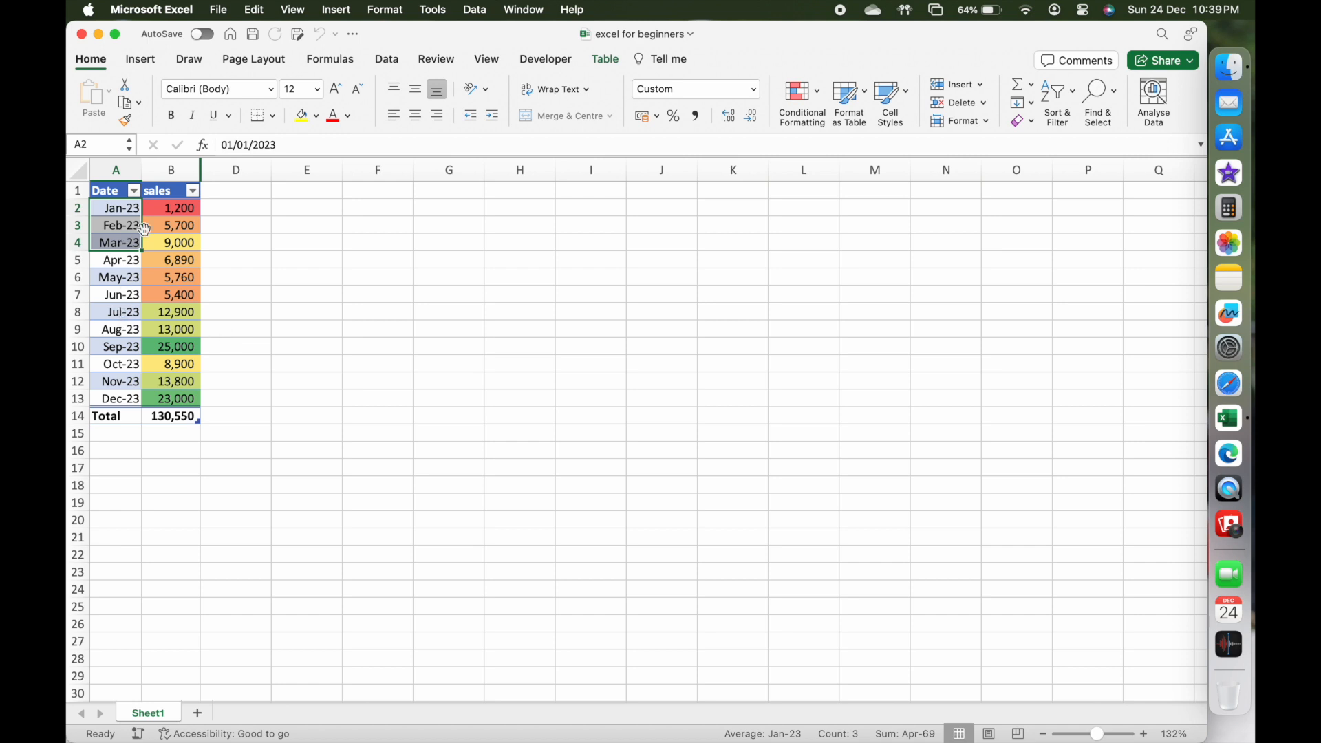
Select the January to March sales in B2:B4 to examine the first-quarter figures.
left_click_drag(182, 204, 178, 249)
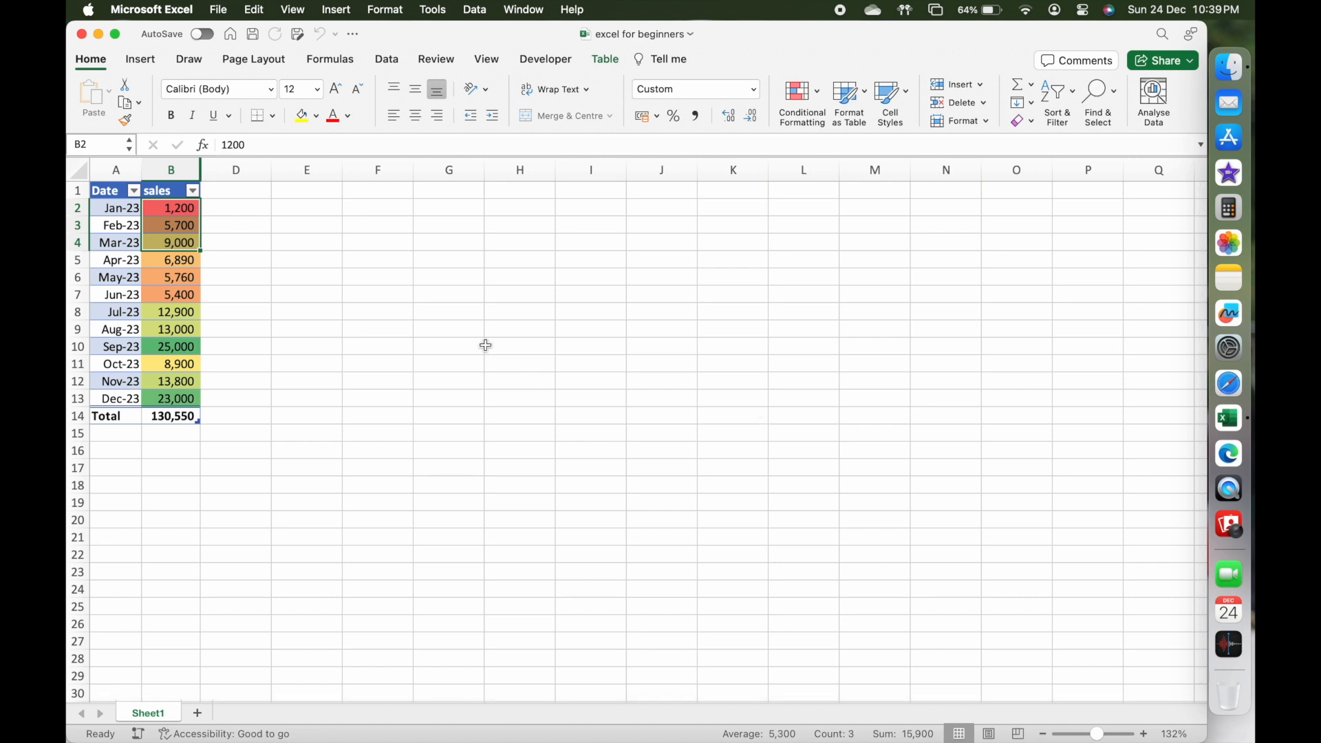
left_click(91, 59)
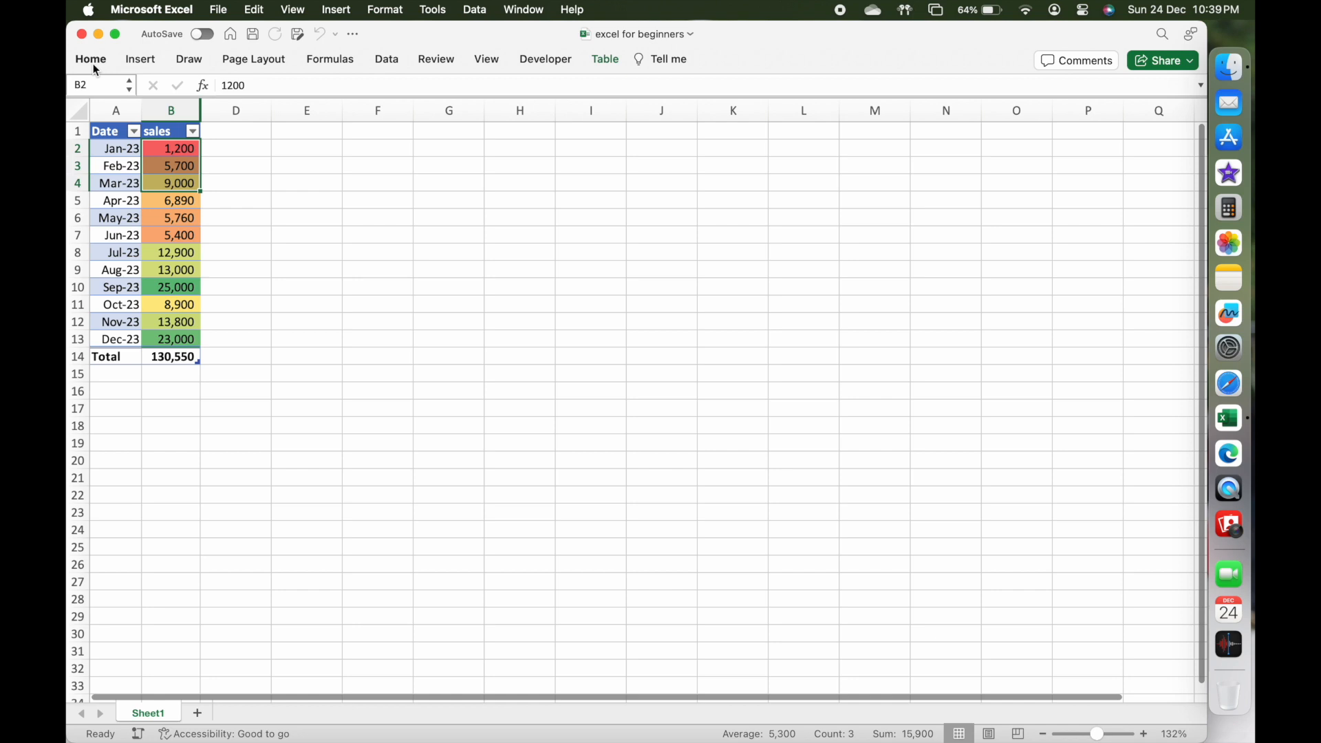
left_click(90, 59)
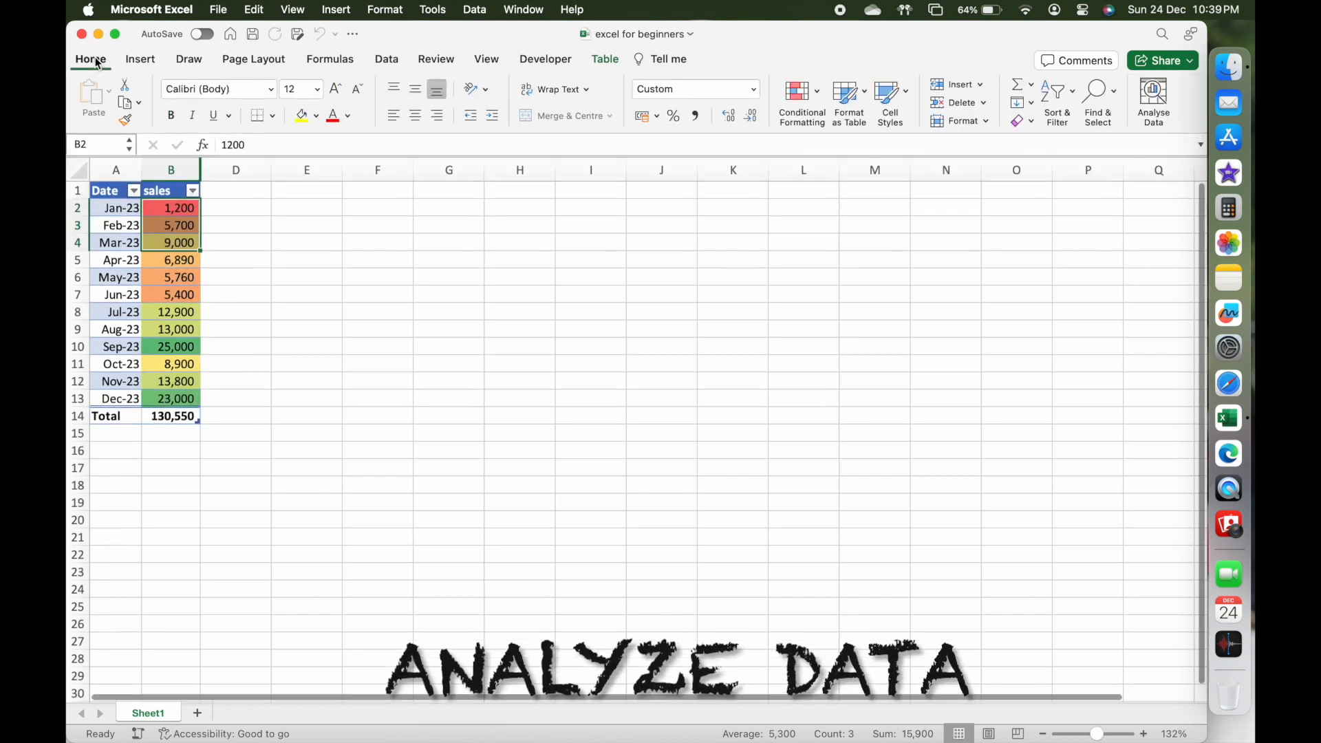
Ask Analyse Data "what were the sales in q1 as a table", review the answer, and close the analysis.
left_click(1154, 103)
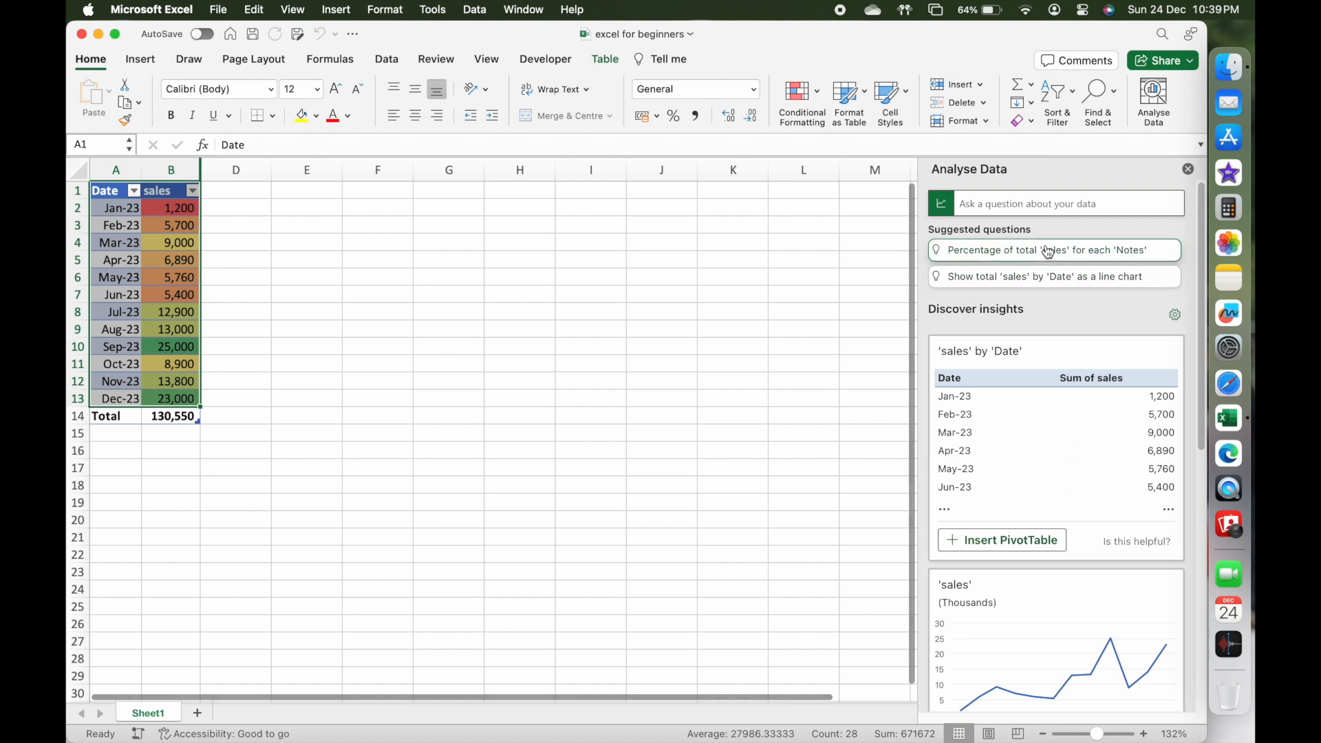
left_click(1046, 204)
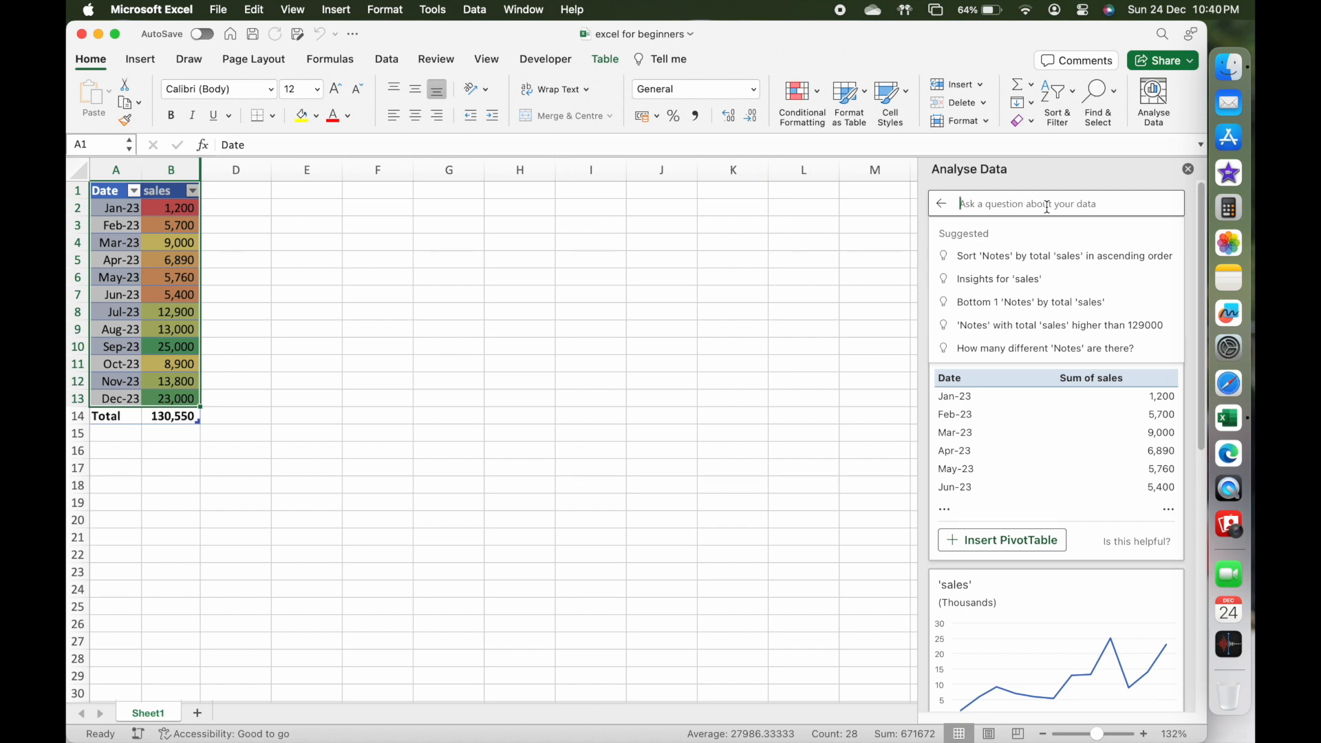
type("what were t")
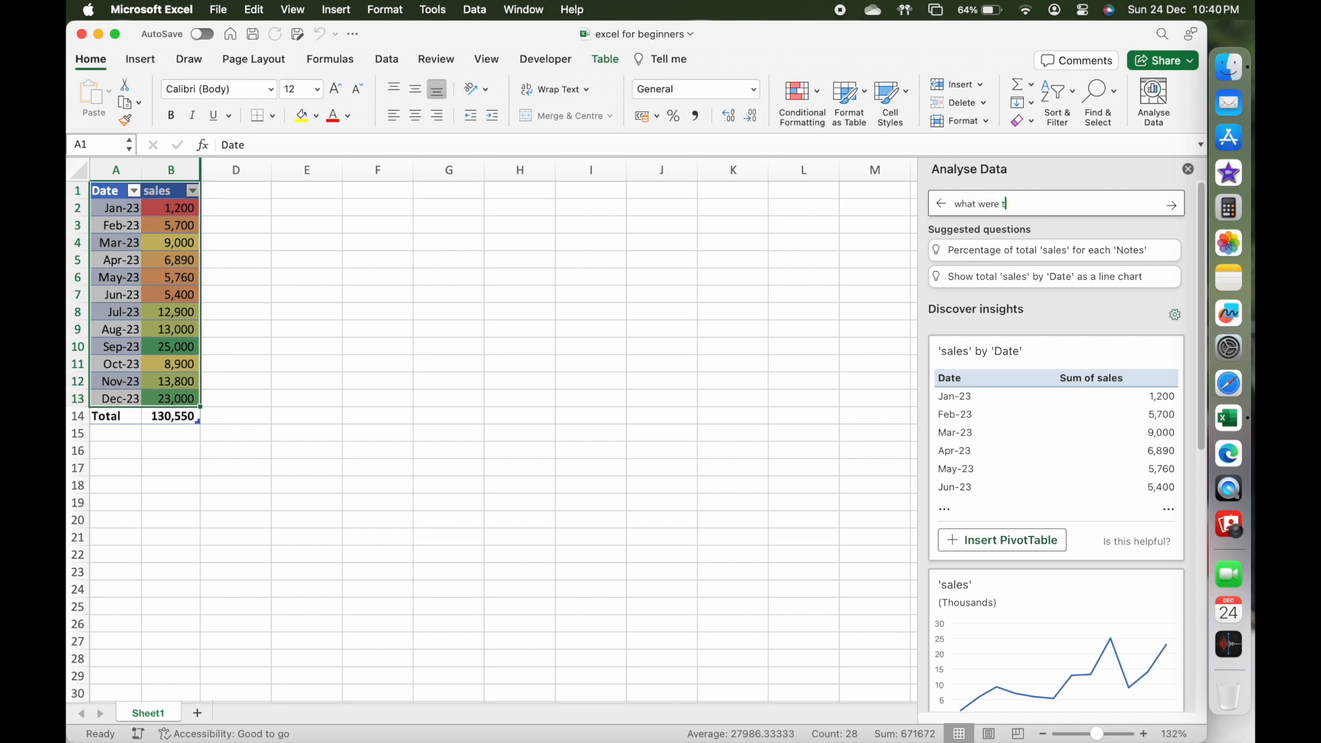
type("he sales in q1 as a table")
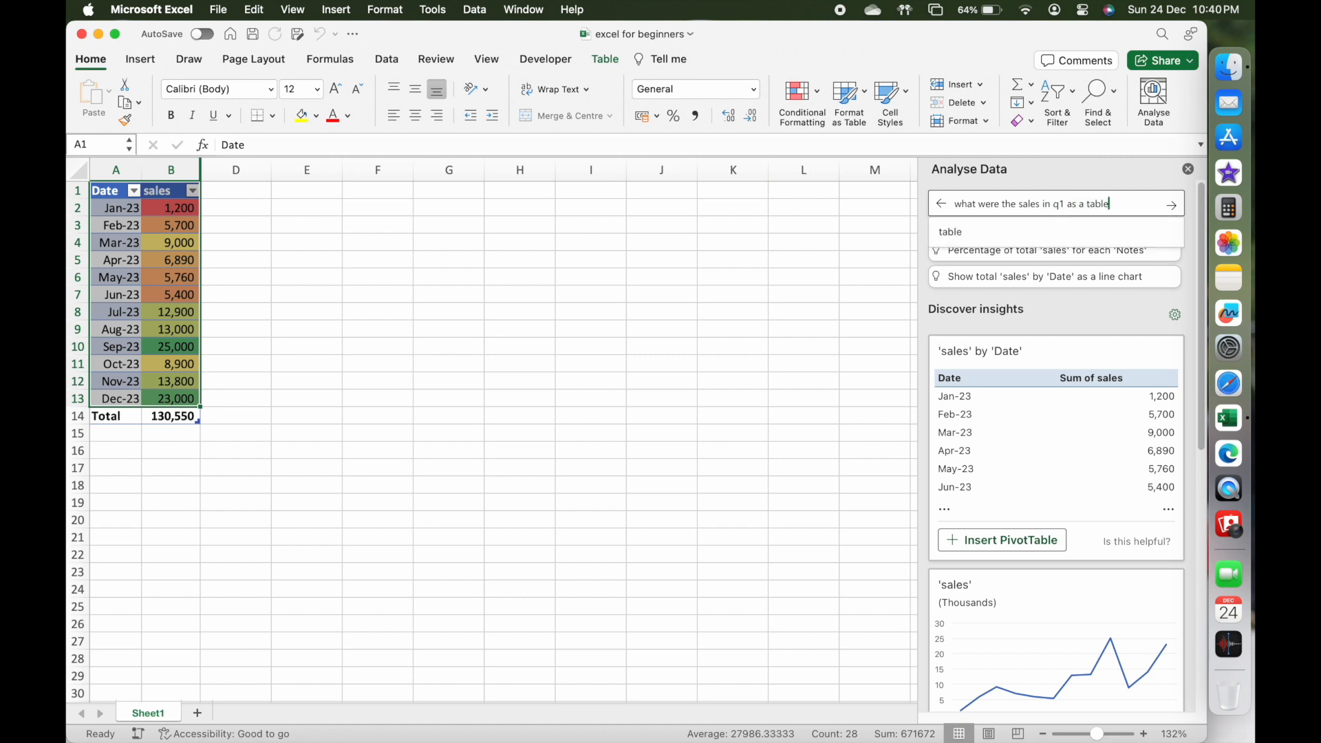
key("Return")
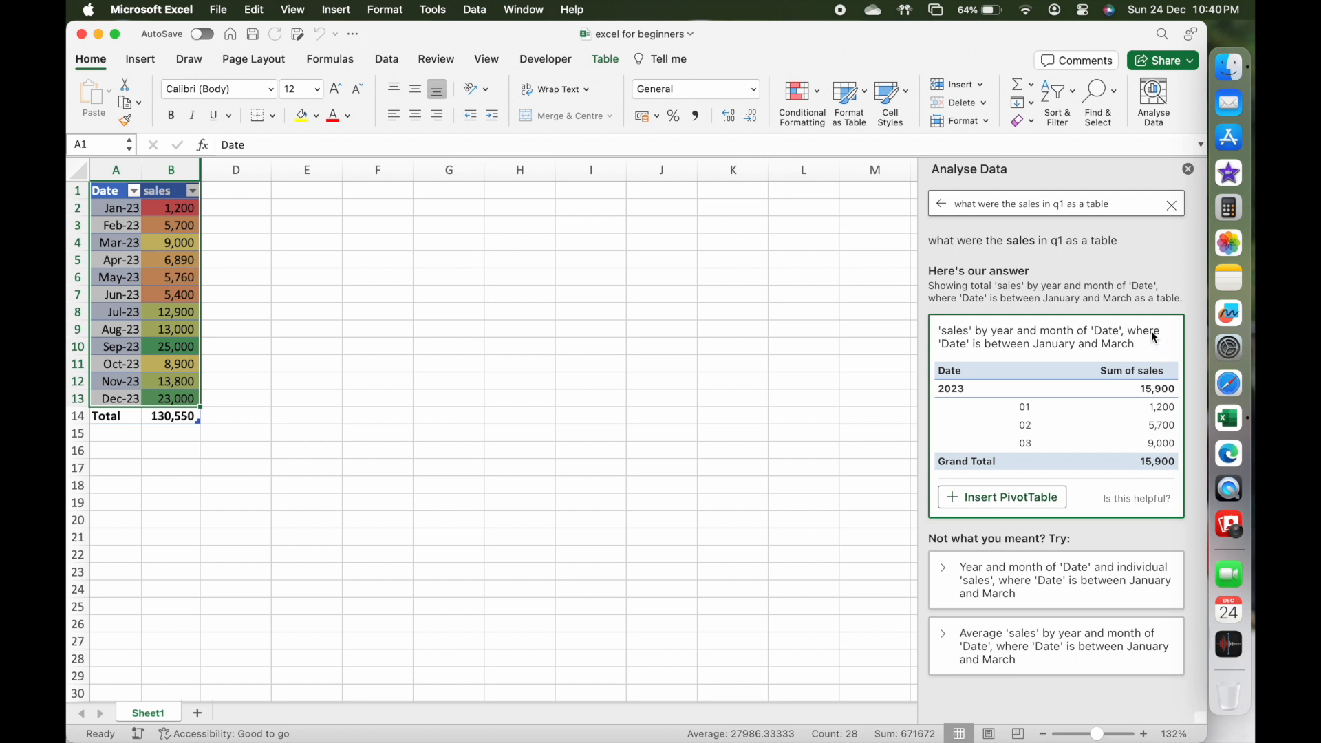
left_click_drag(920, 474, 931, 473)
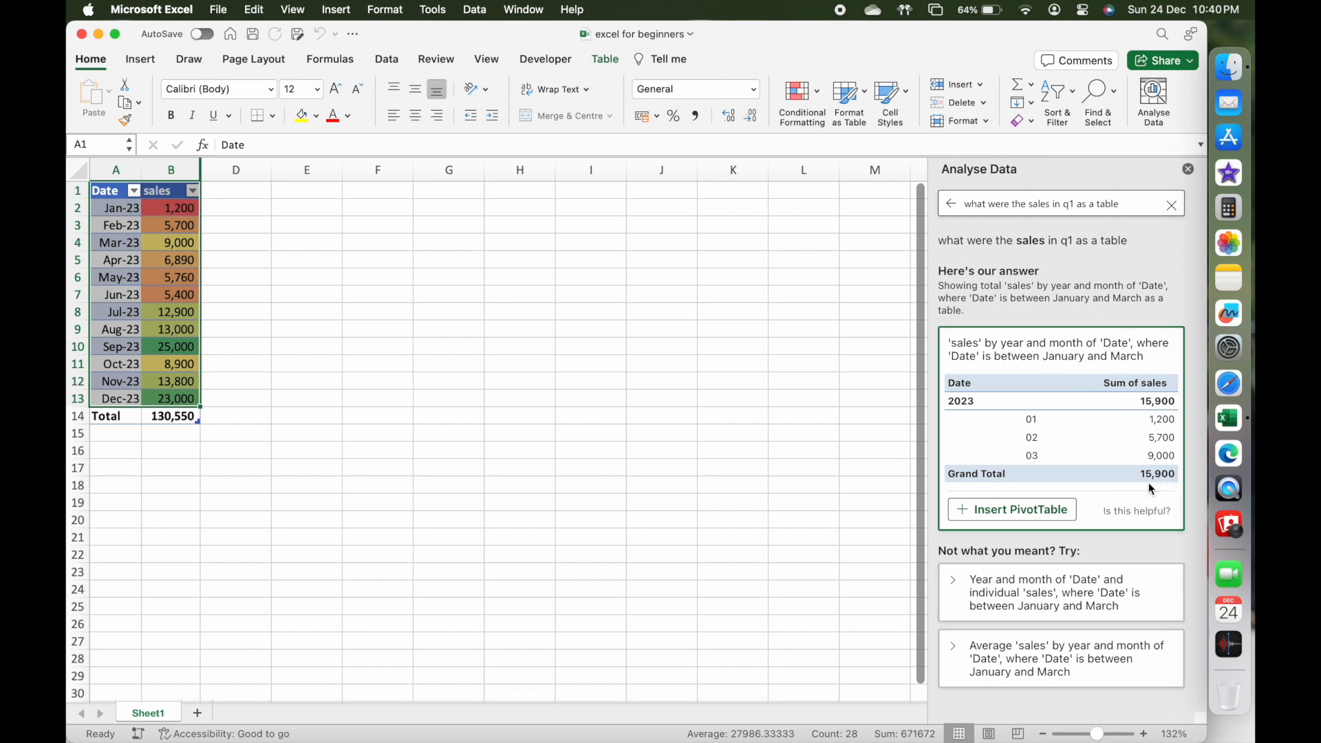
left_click(1189, 169)
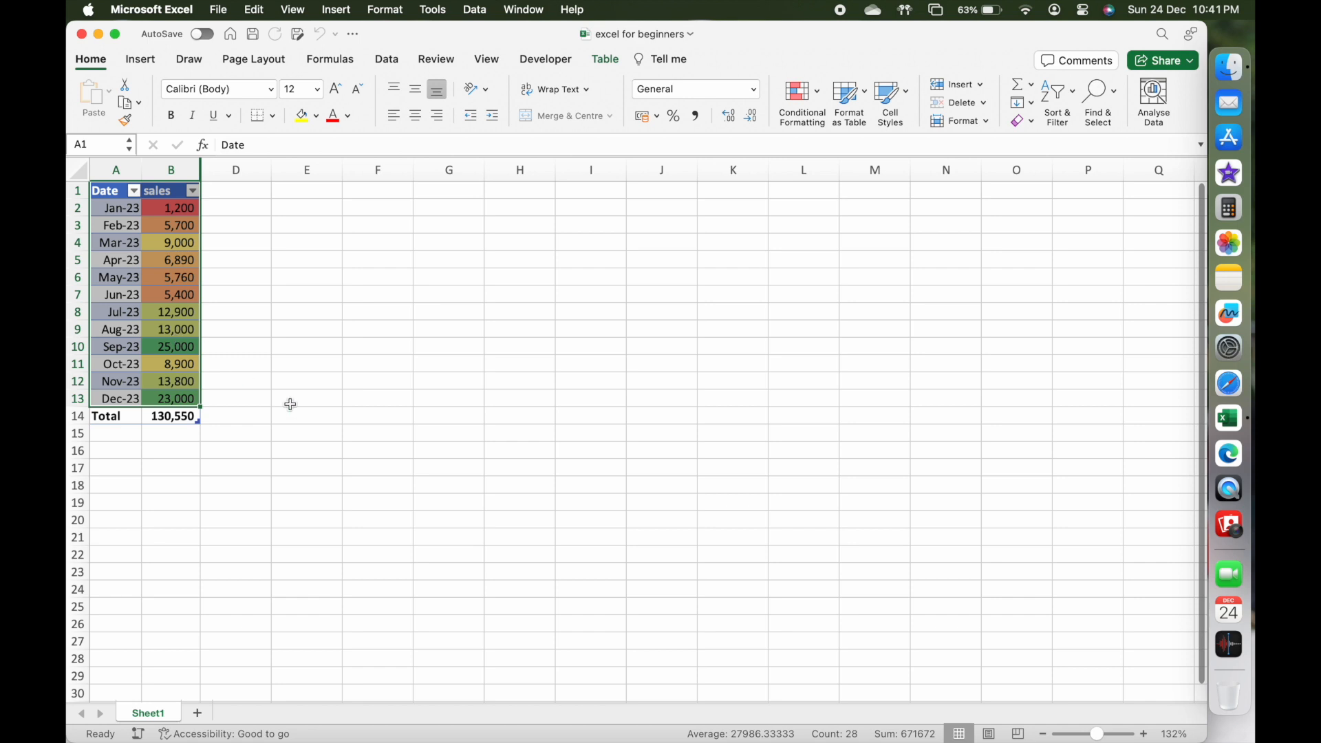
Enter the formula =B2+B3+B4 in cell E14 to add up the January to March sales.
left_click(299, 430)
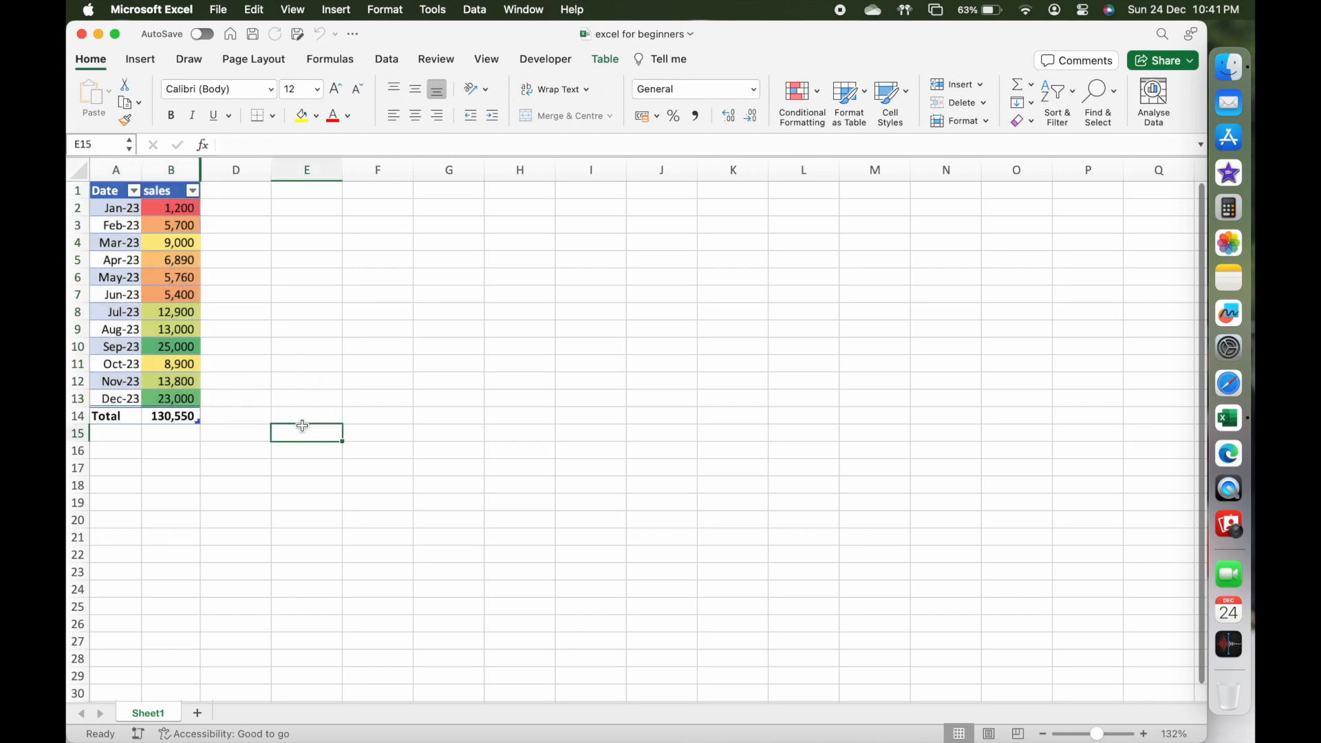
left_click(303, 421)
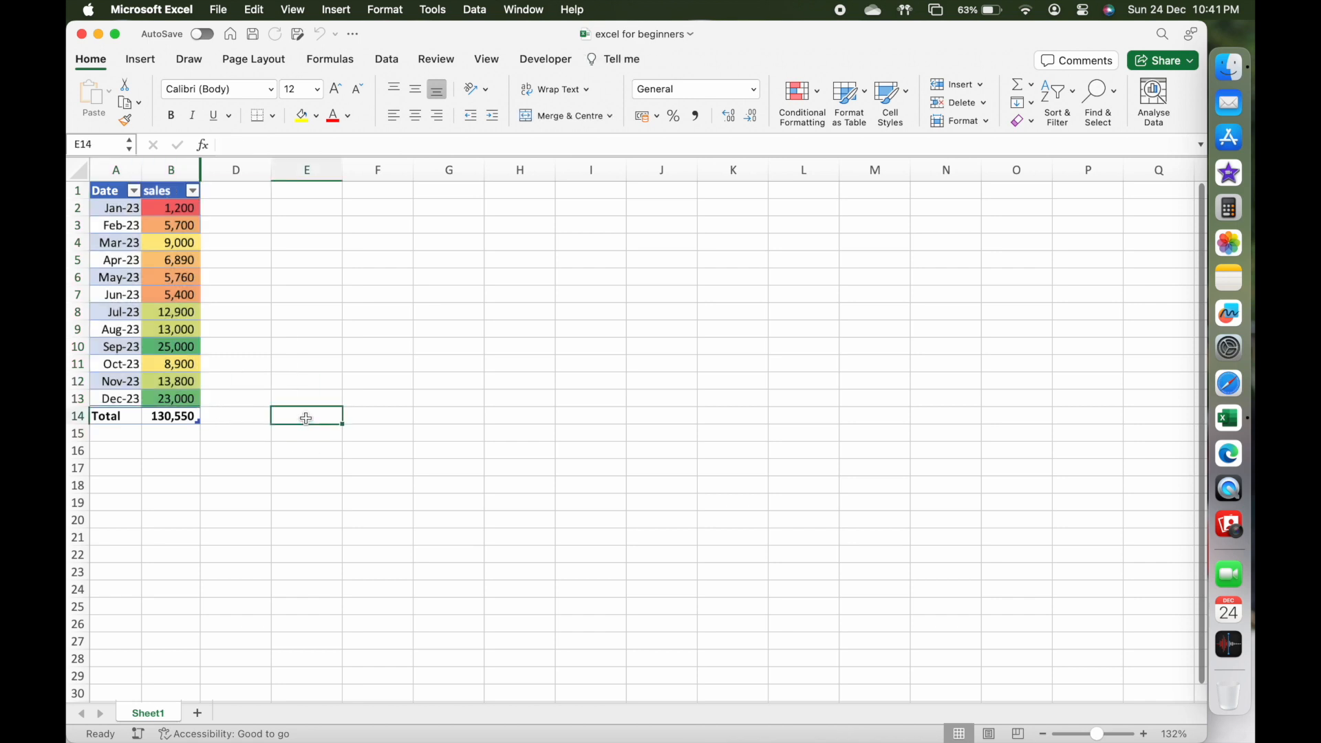
type("=")
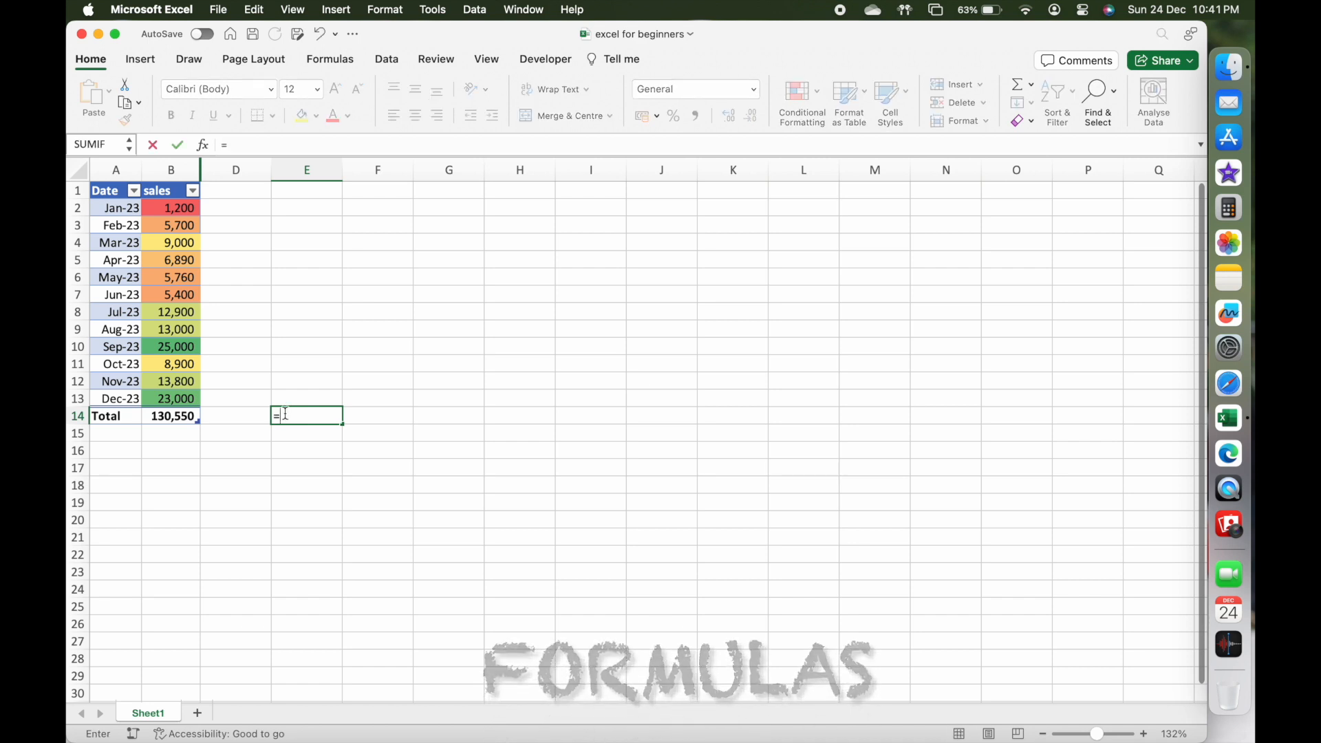
left_click(168, 204)
type("+")
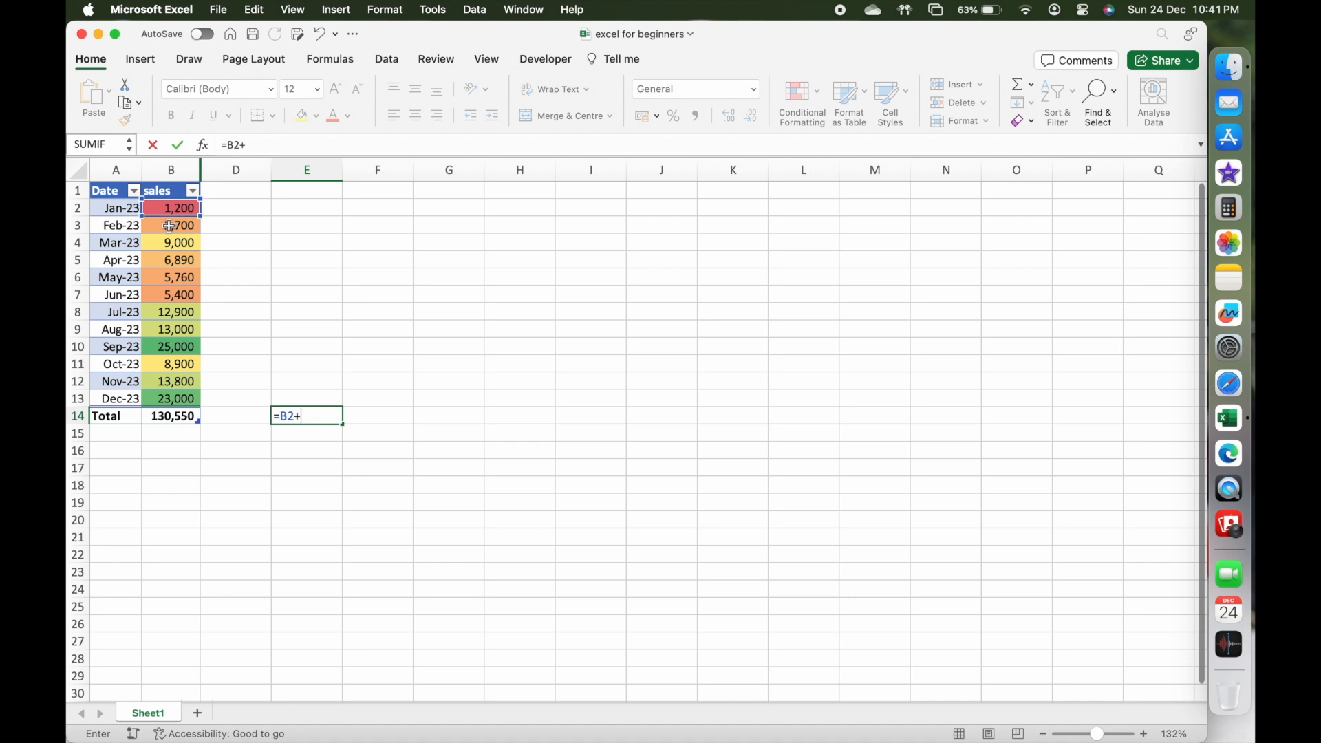
left_click(169, 225)
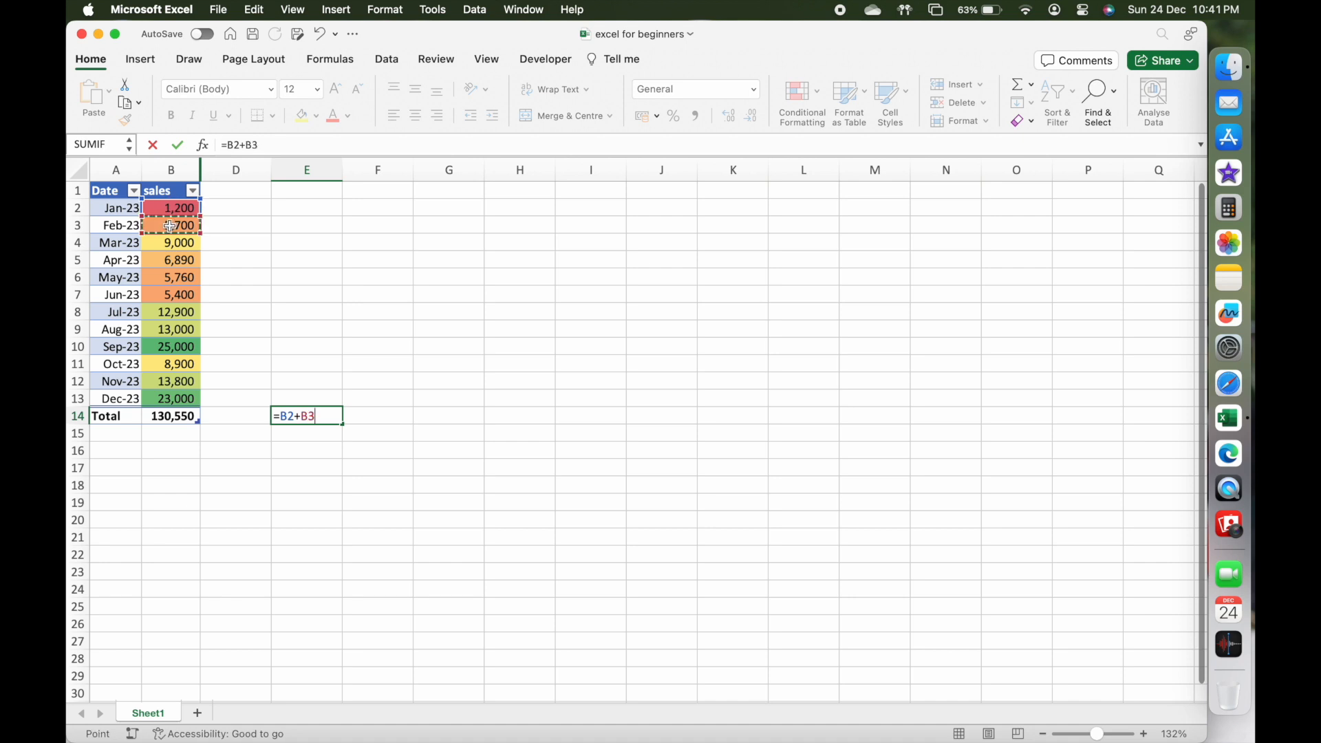
type("+")
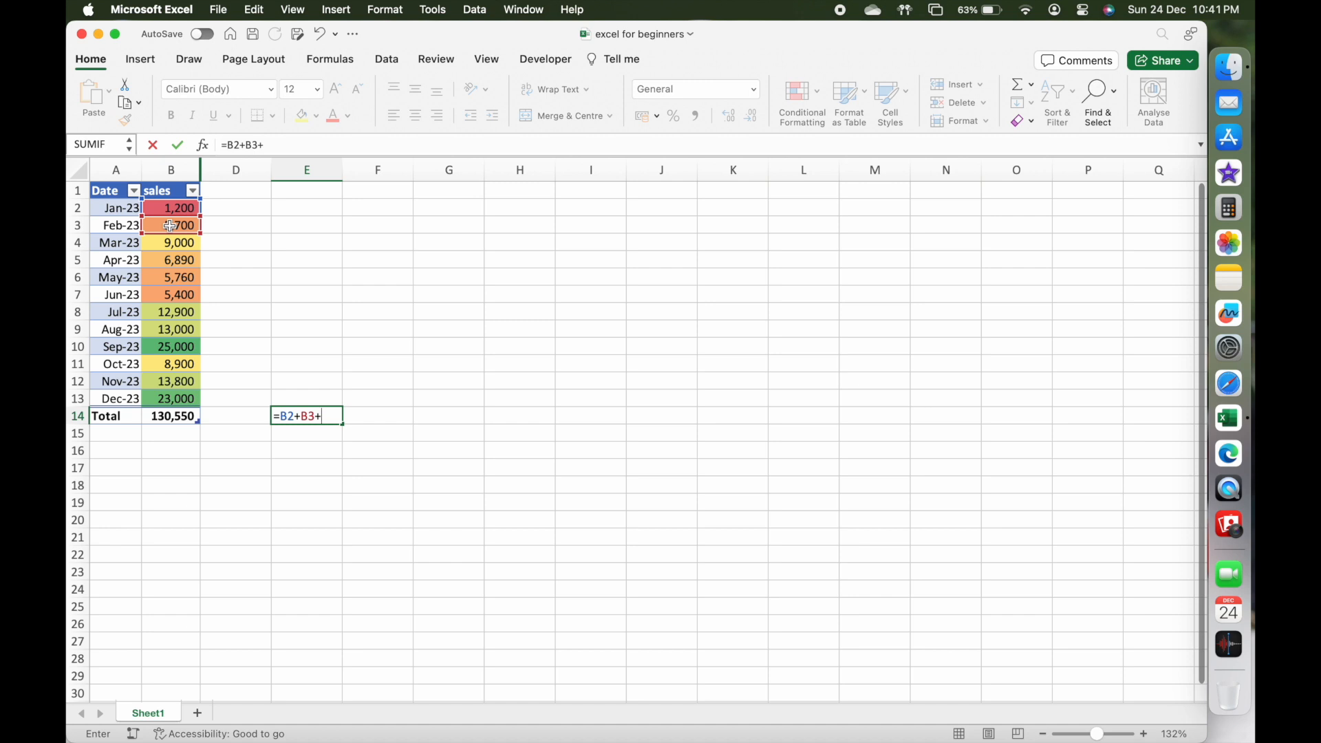
left_click(173, 244)
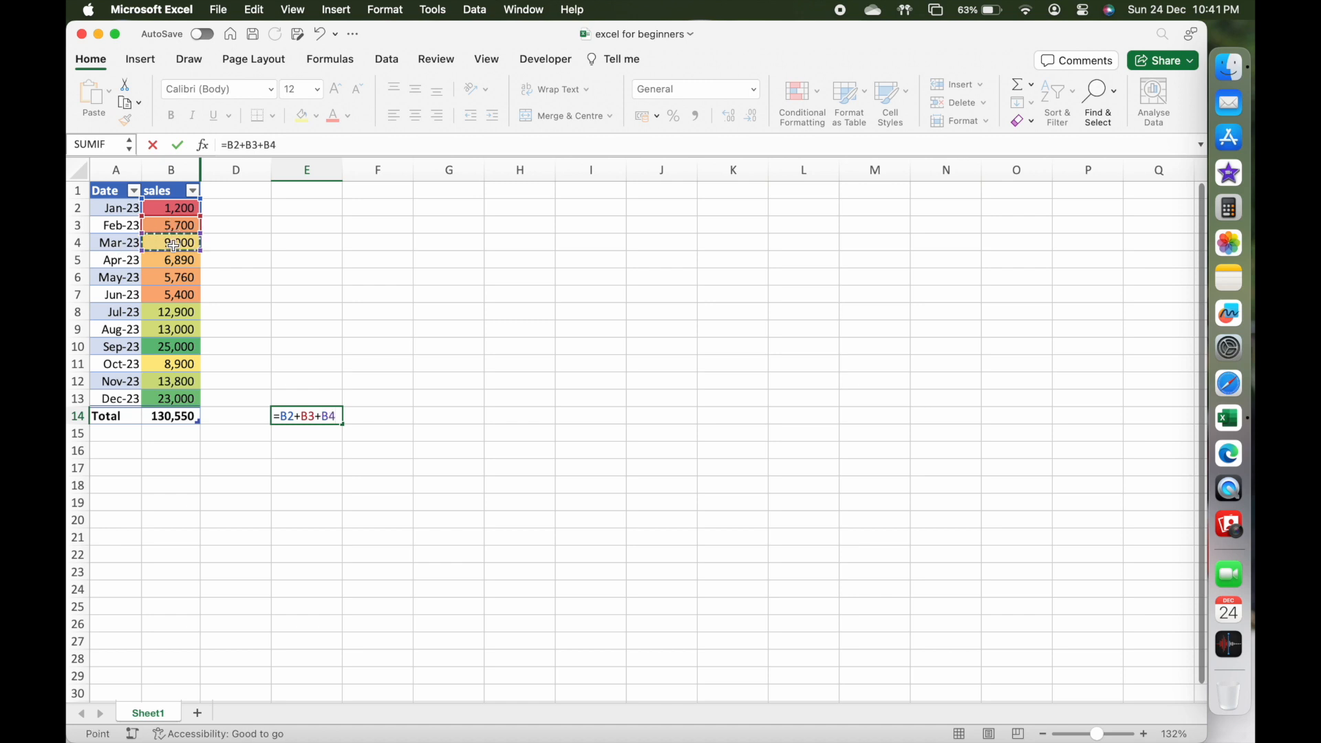
key("Return")
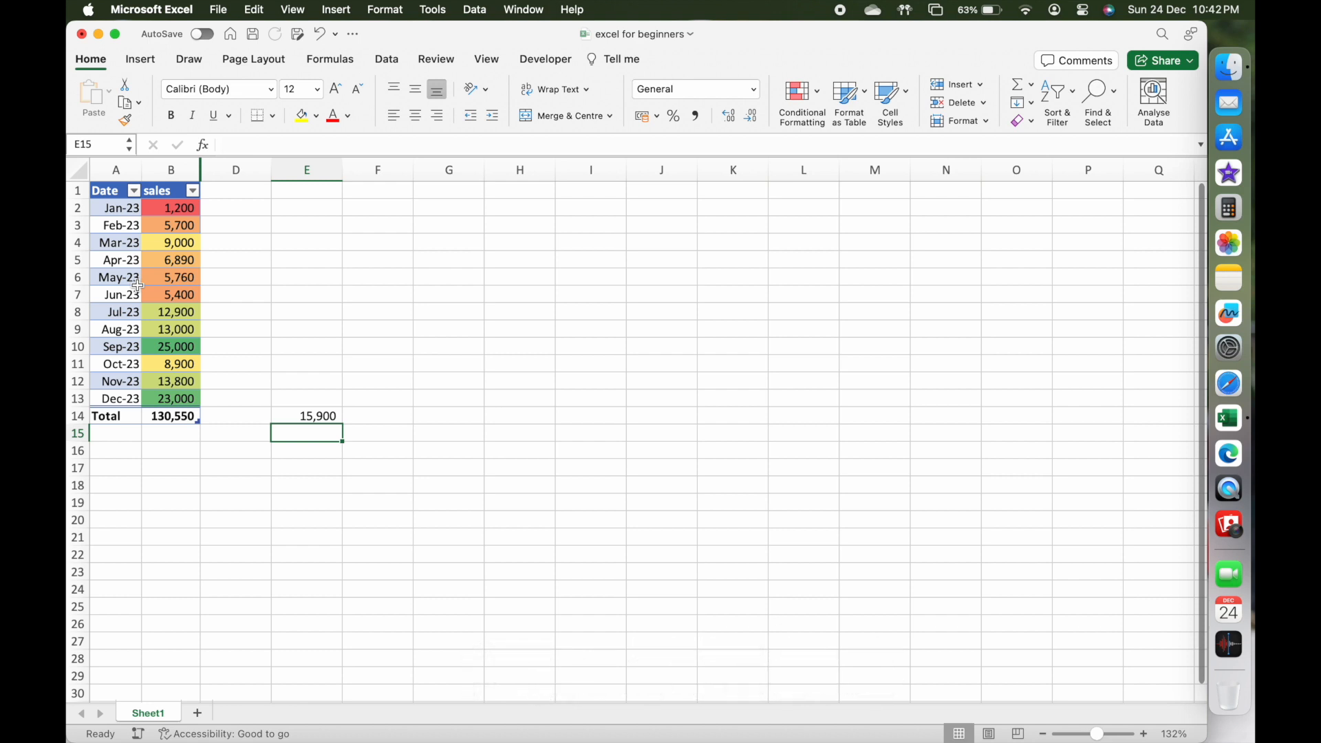
Enter the formula =SUM(B2:B4) in cell F14 to add up the January to March sales.
left_click(409, 412)
type("=su")
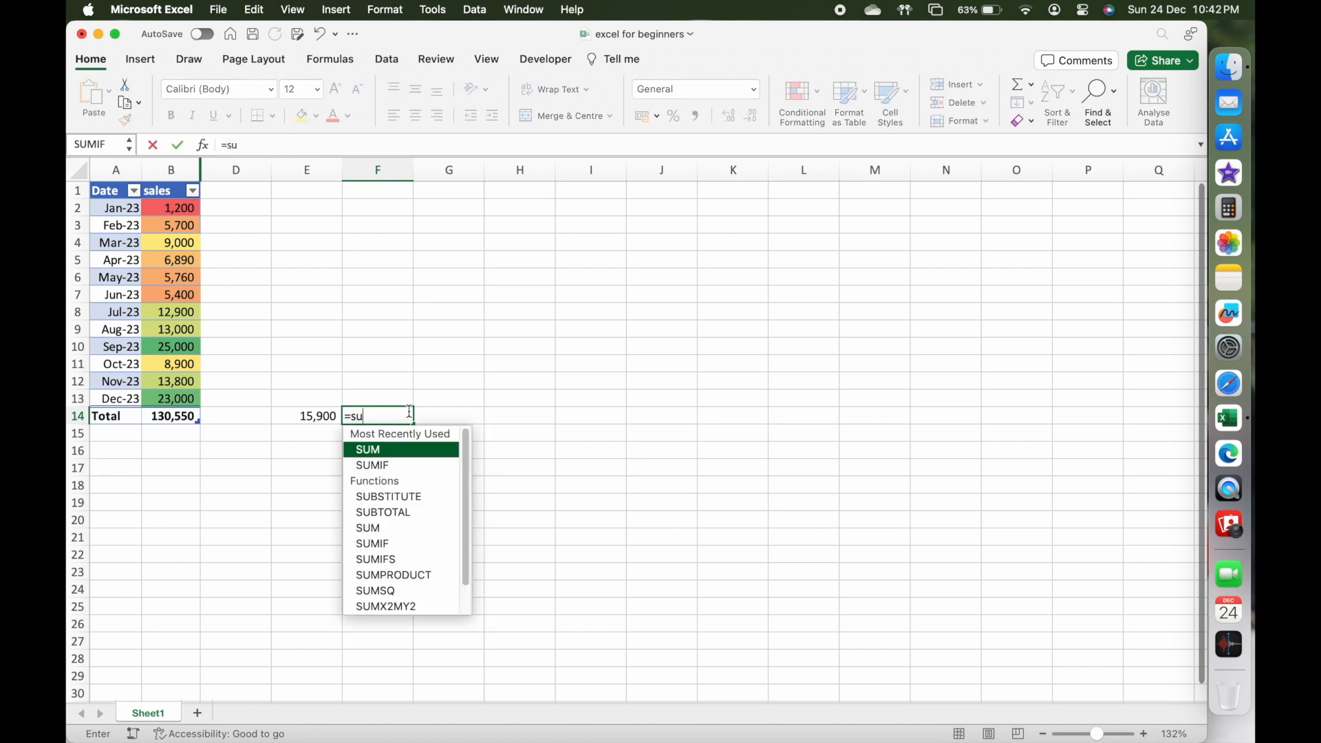
type("m")
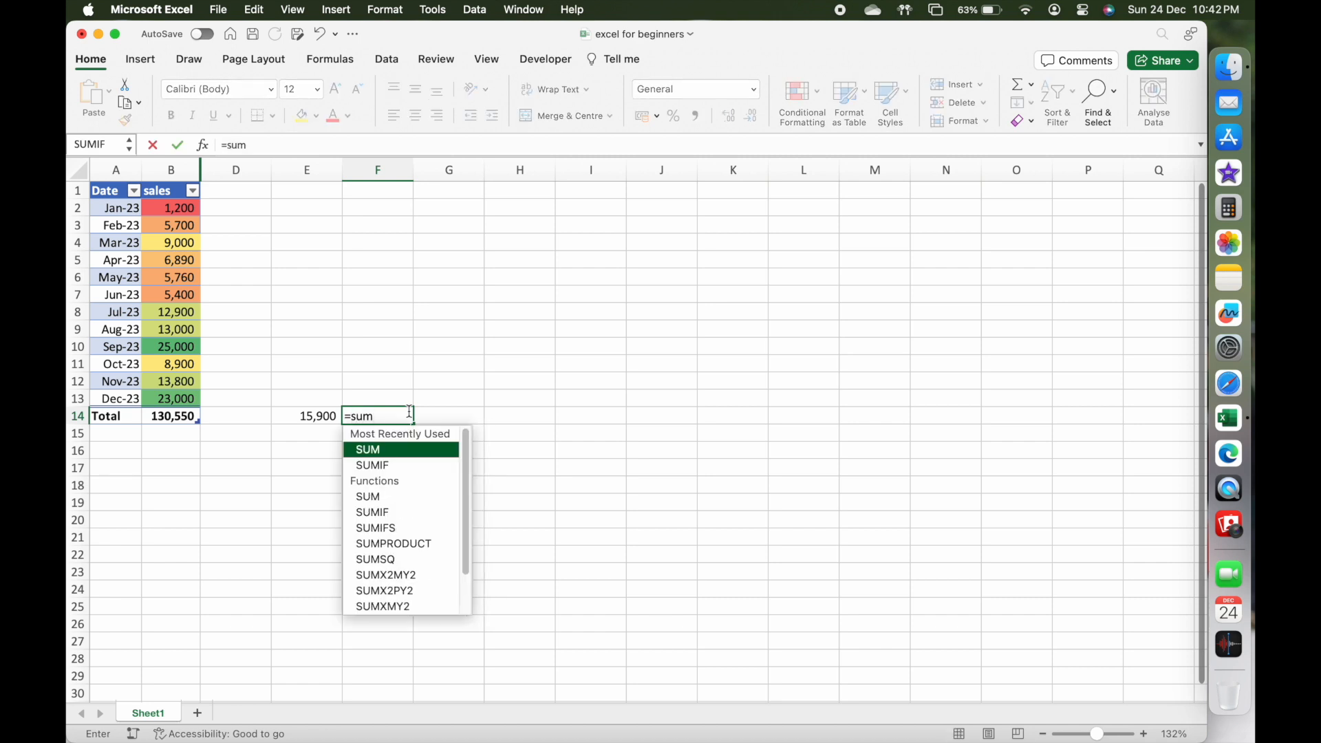
type("(")
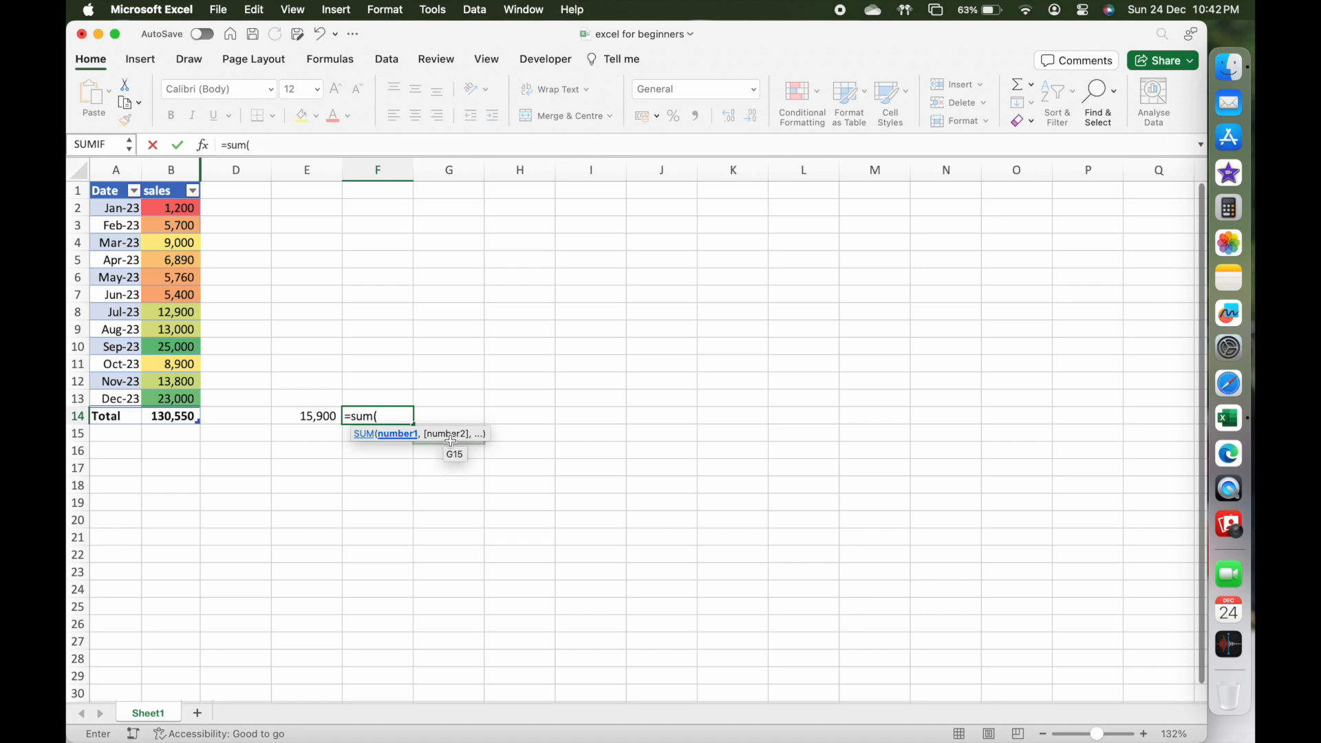
left_click_drag(172, 208, 187, 239)
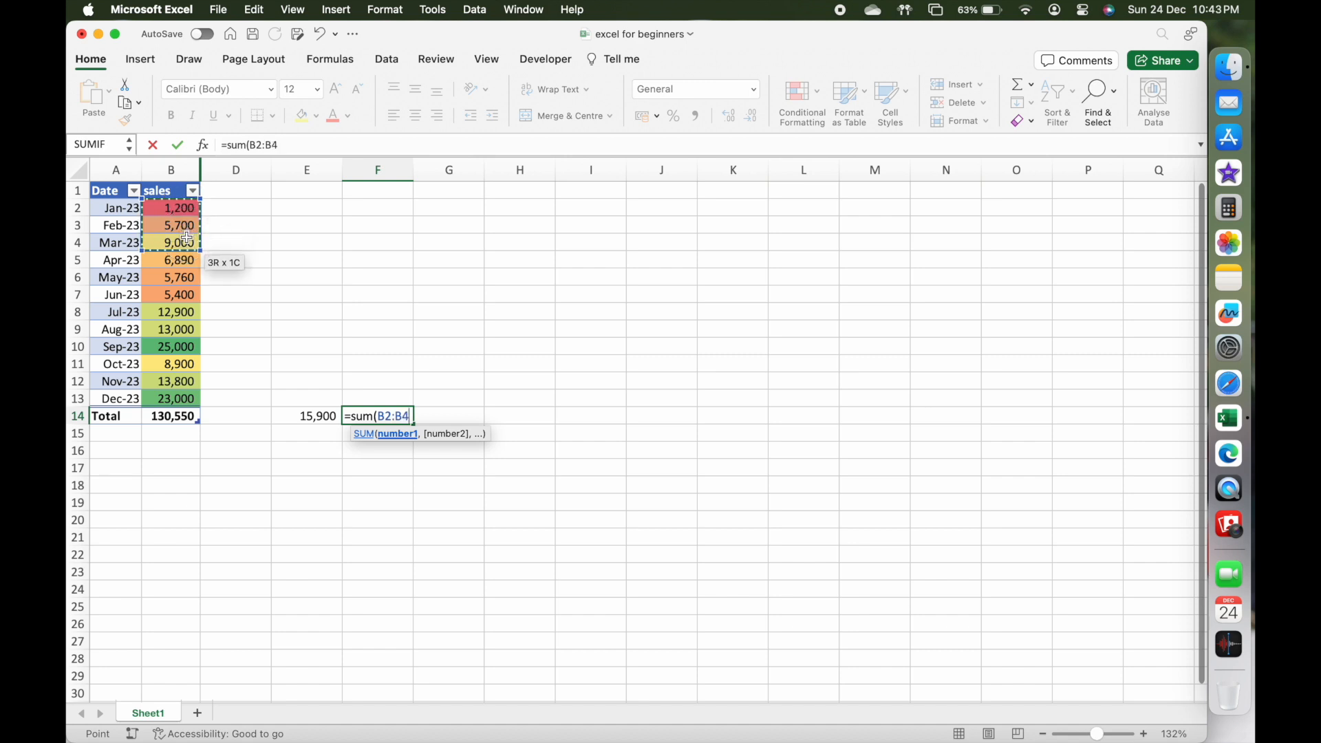
type(")")
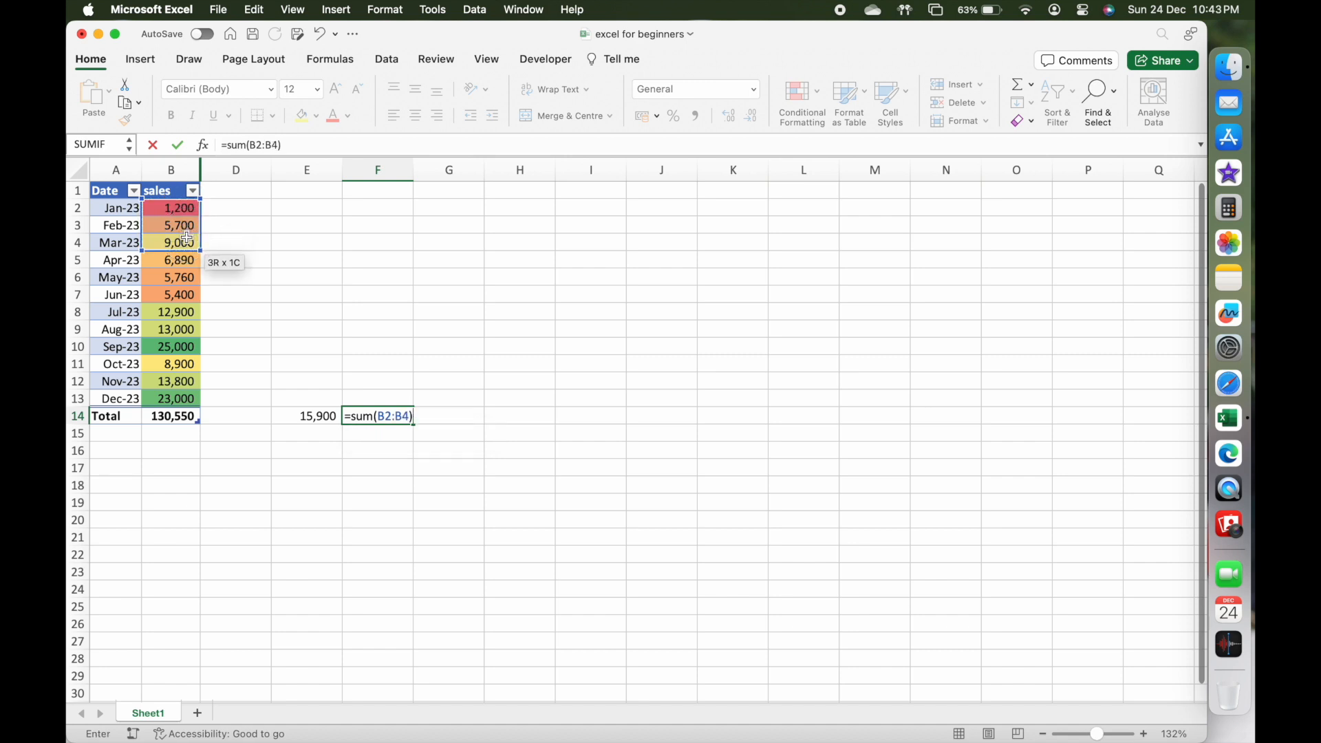
key("Return")
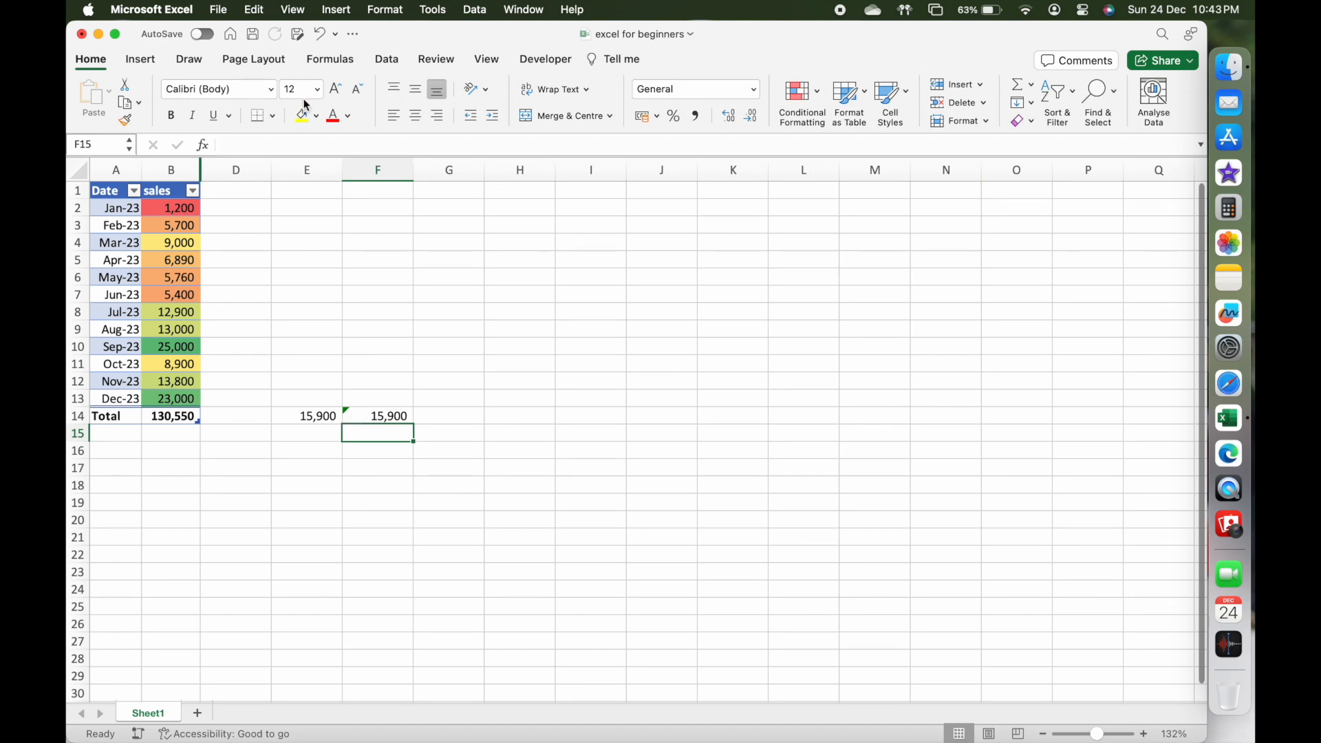
Examine the functions offered under Auto-sum, Recently Used, Financial, Logical, Text and Date & Time.
left_click(333, 67)
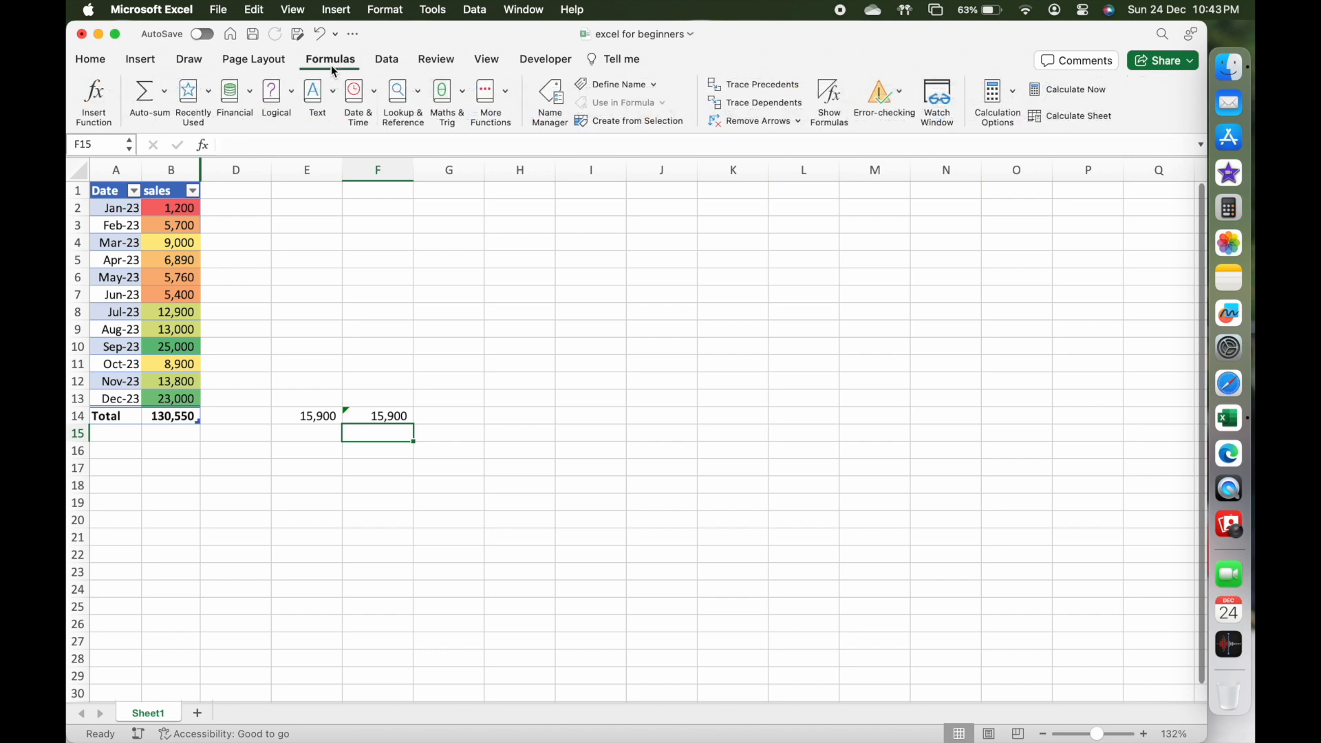
left_click(164, 92)
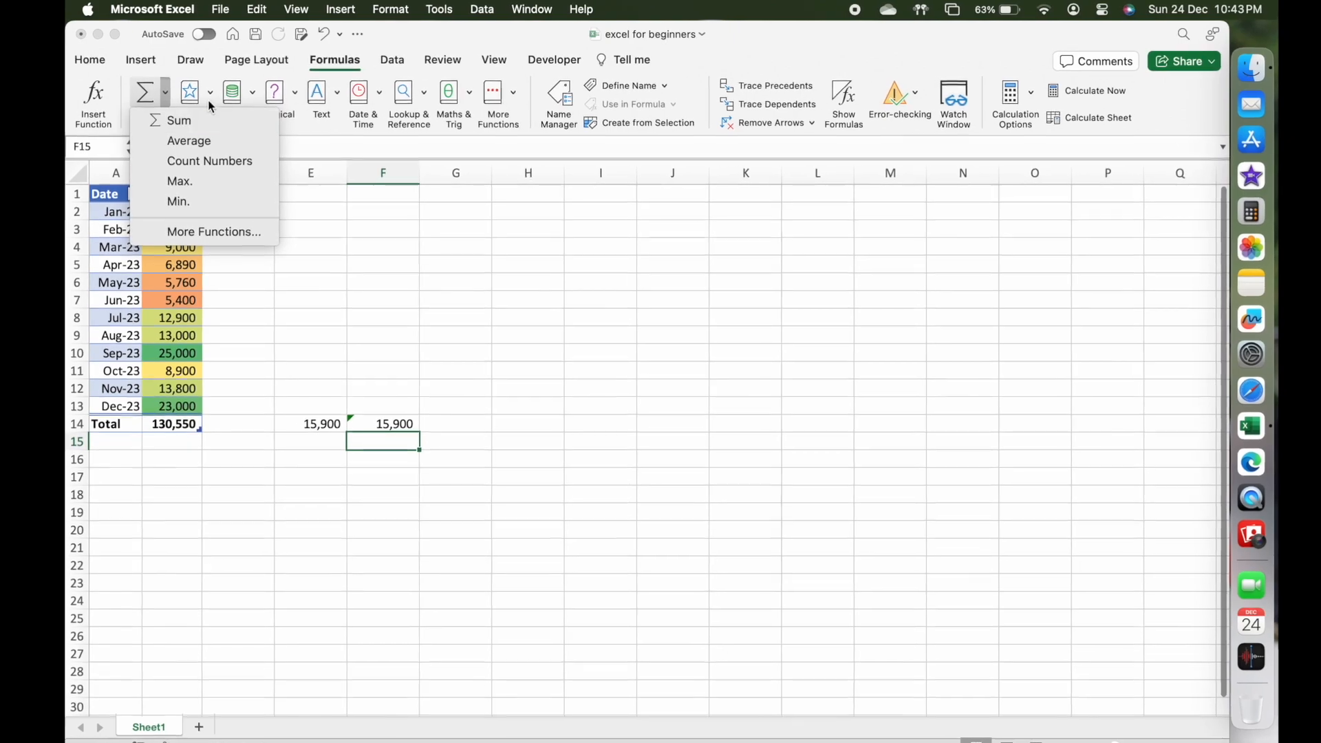
left_click(211, 94)
left_click(211, 93)
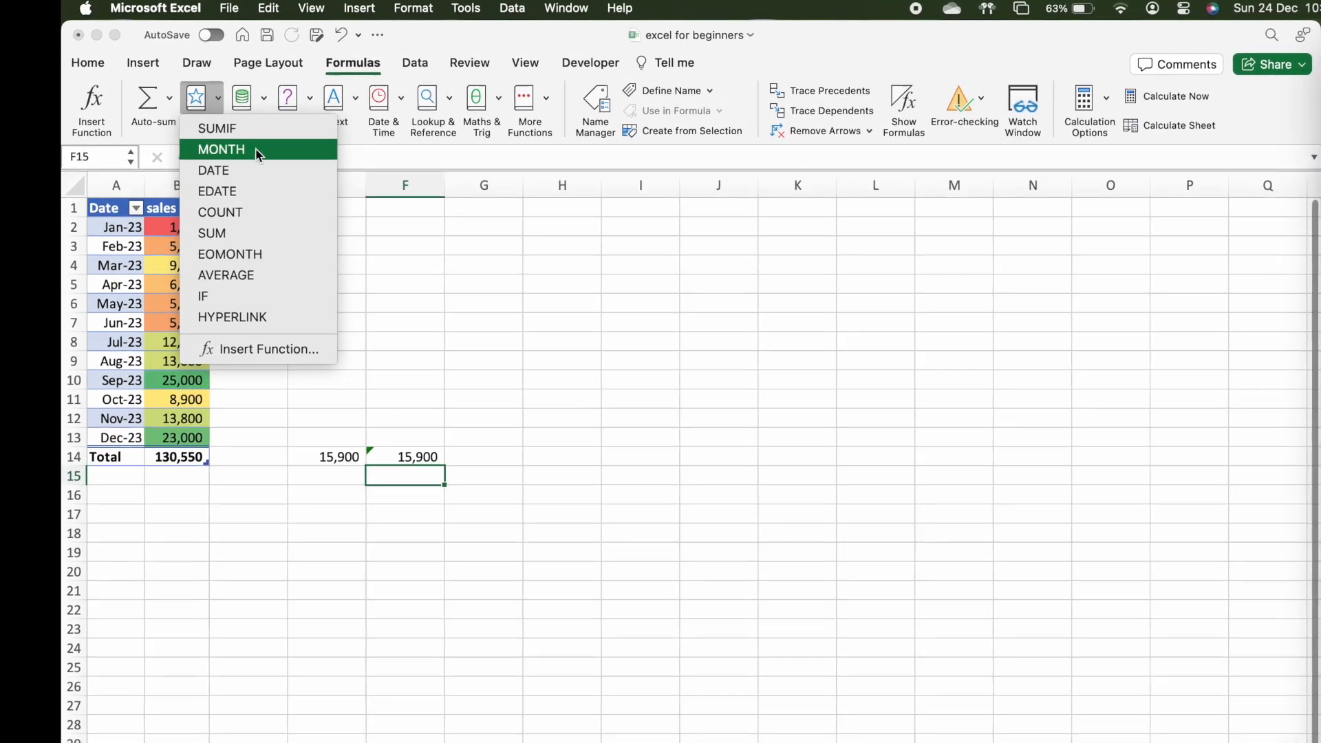
left_click(265, 100)
left_click(267, 101)
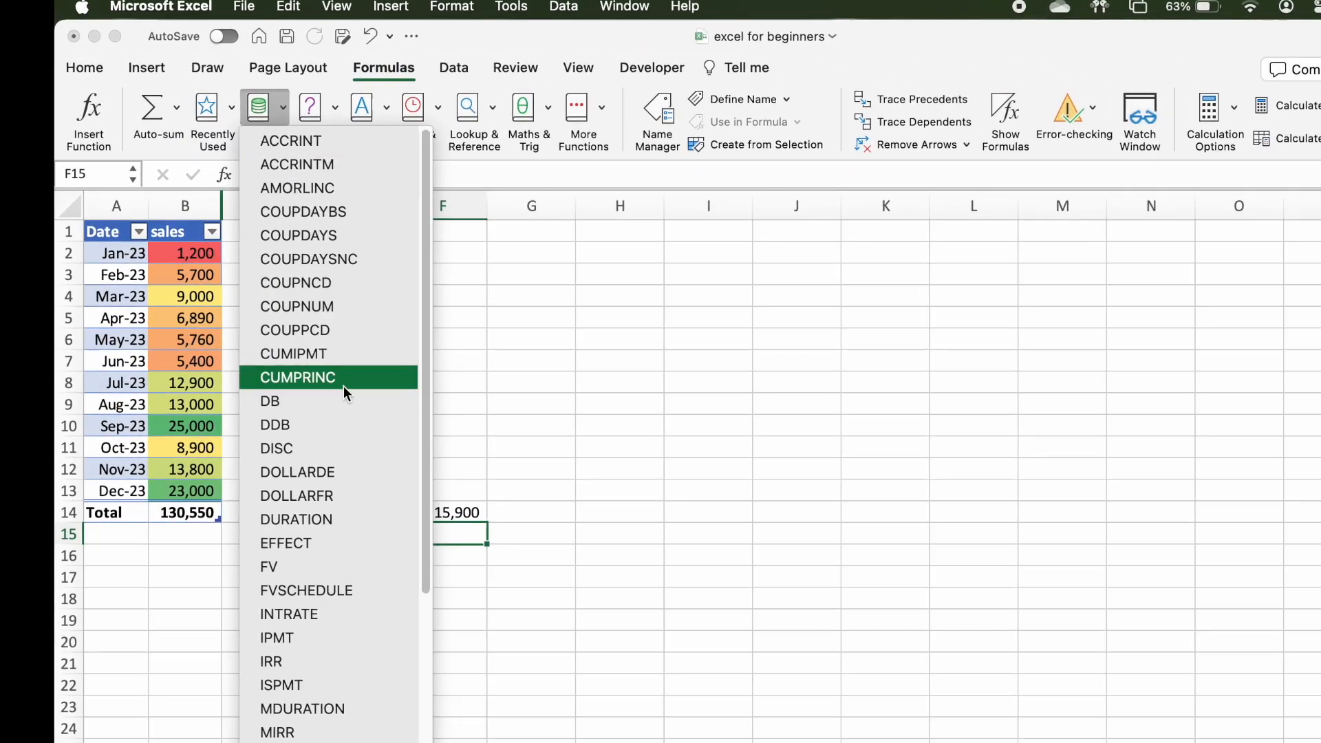
scroll(344, 386, "down", 6)
scroll(358, 413, "up", 6)
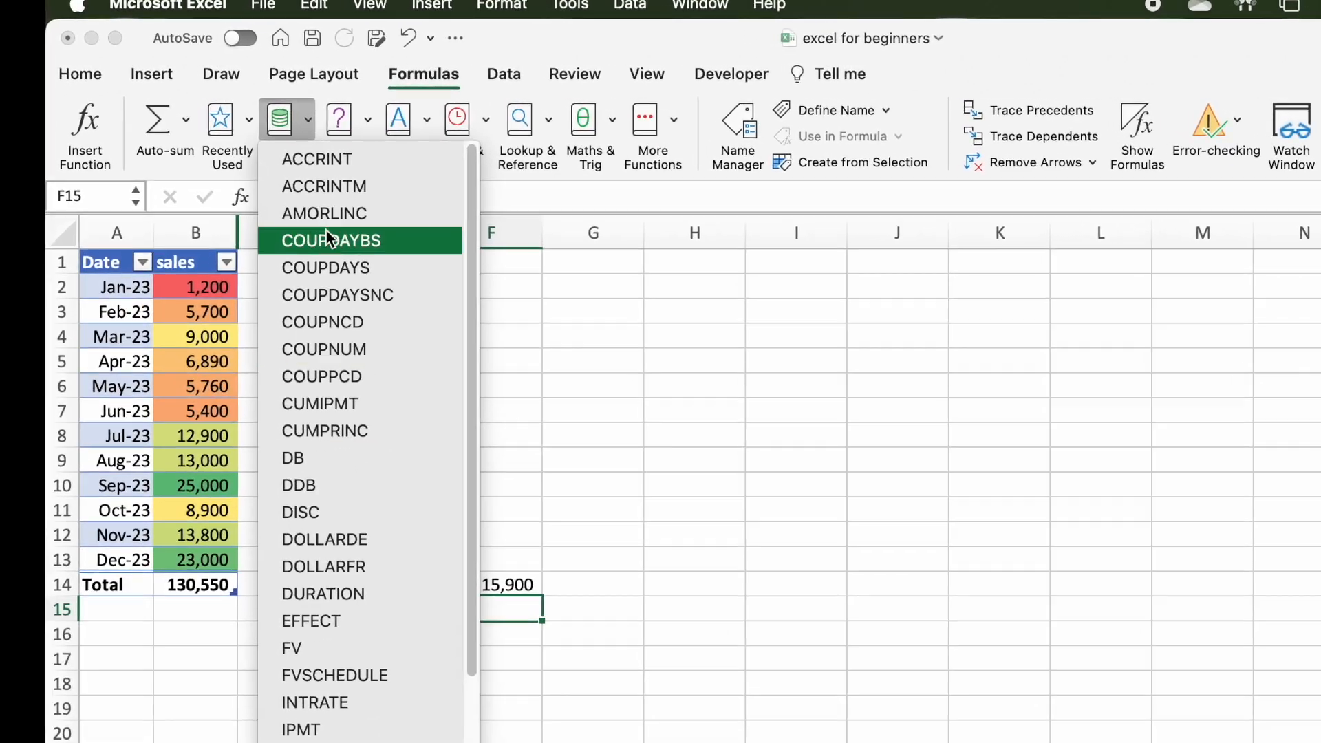
left_click(361, 124)
left_click(362, 124)
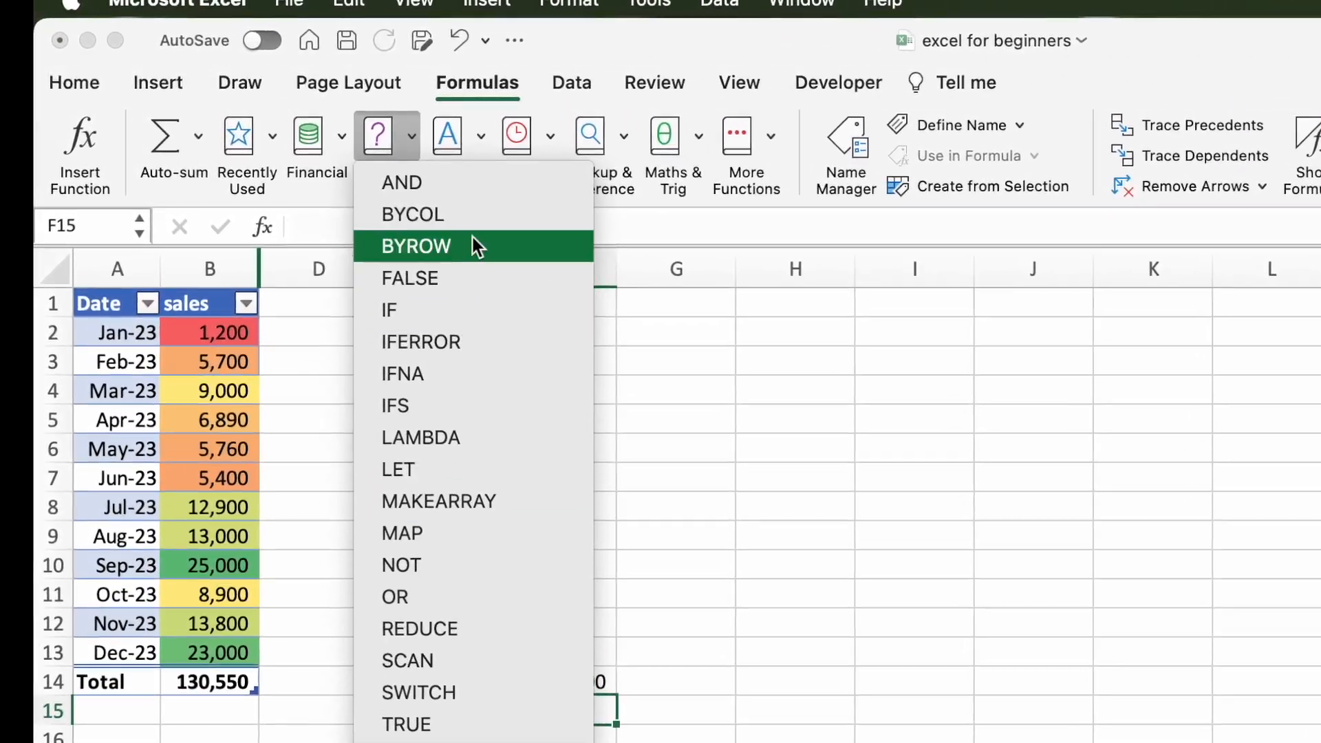
left_click(480, 137)
left_click(480, 138)
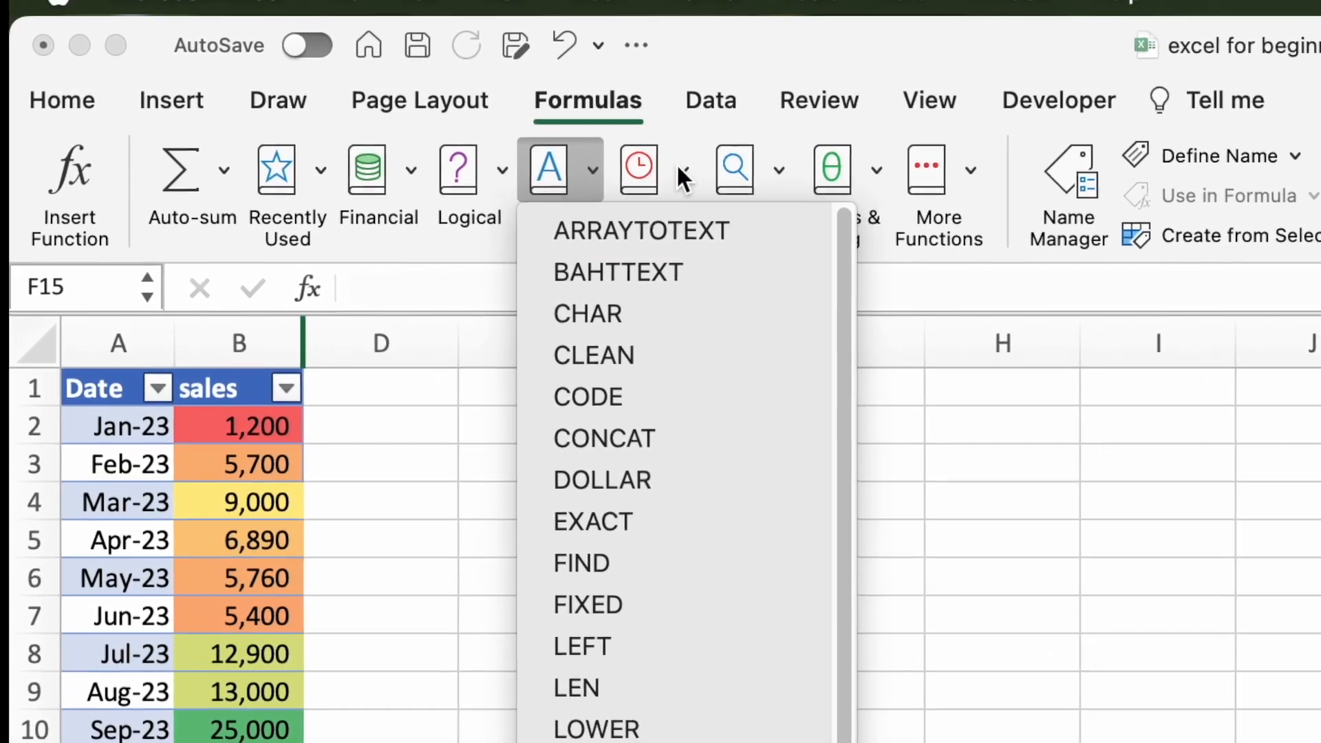
left_click(598, 160)
left_click(598, 159)
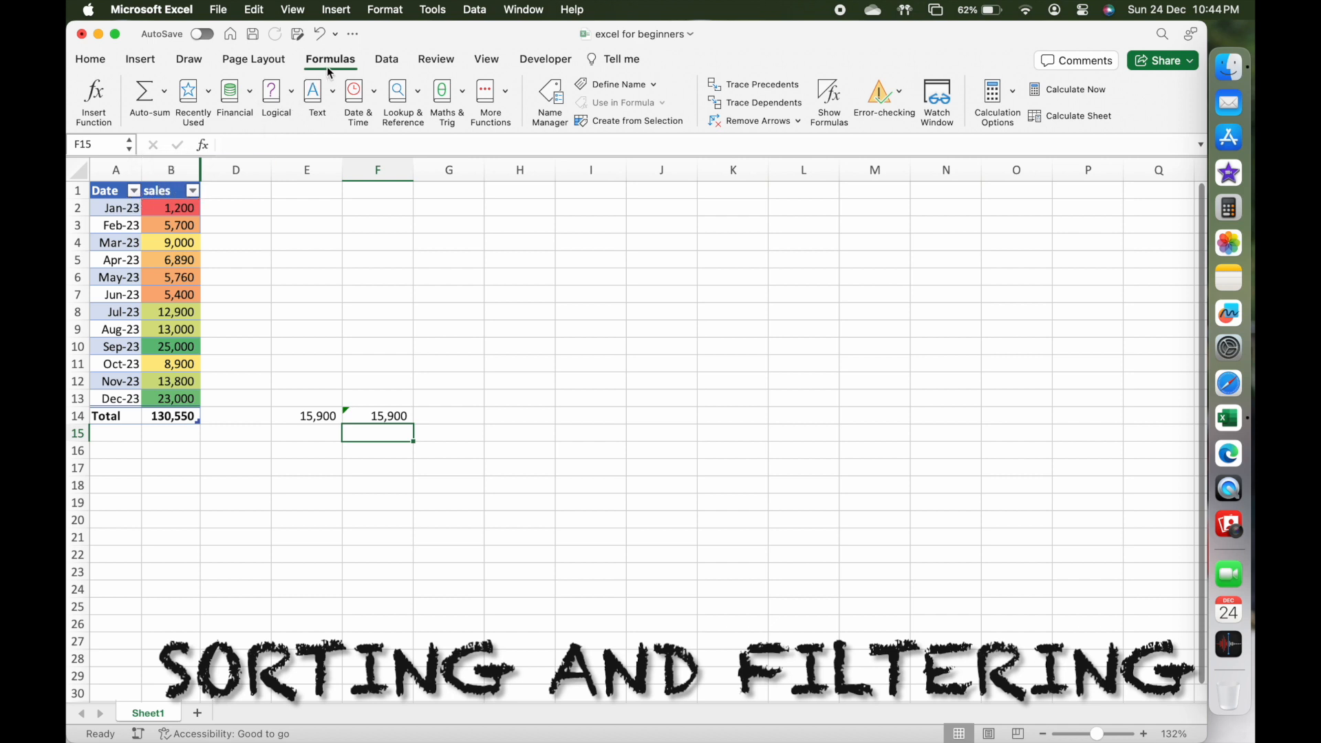
Switch the filter buttons of the sales table off and on again, starting from header cell B1.
left_click(391, 63)
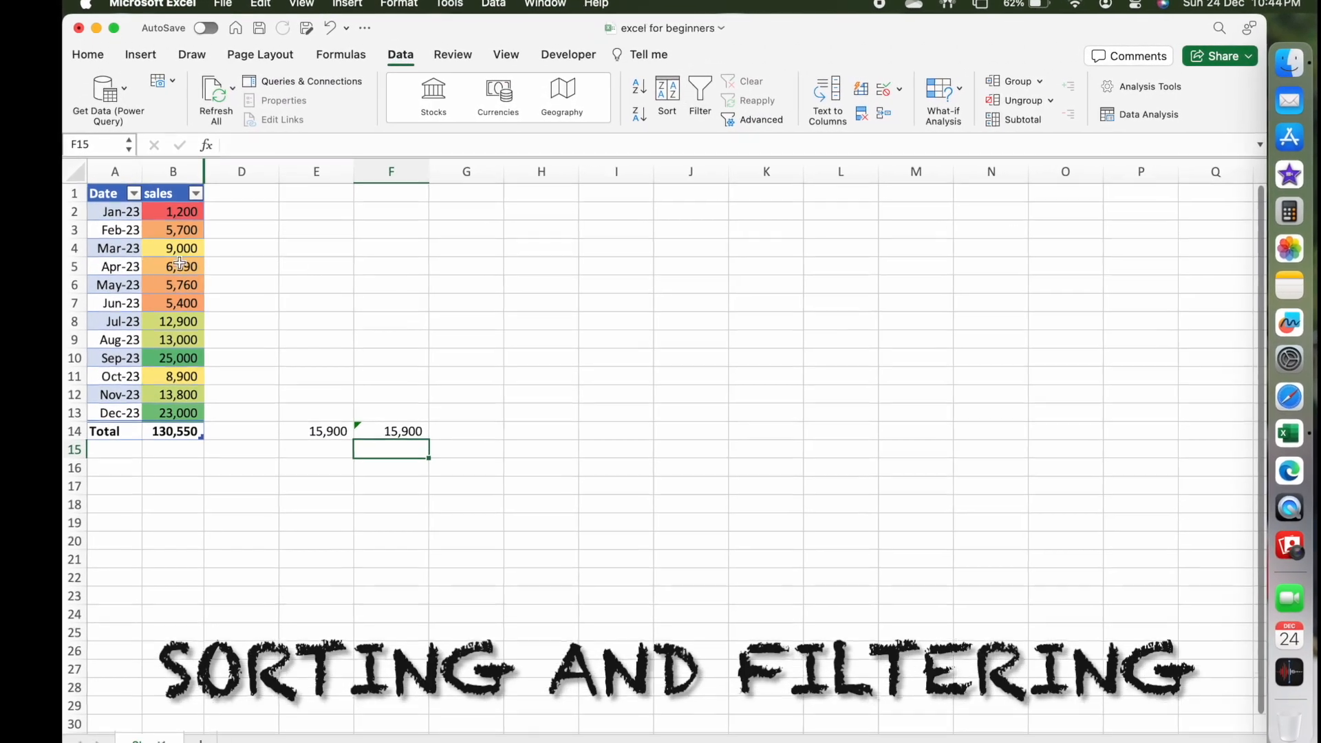
left_click(170, 209)
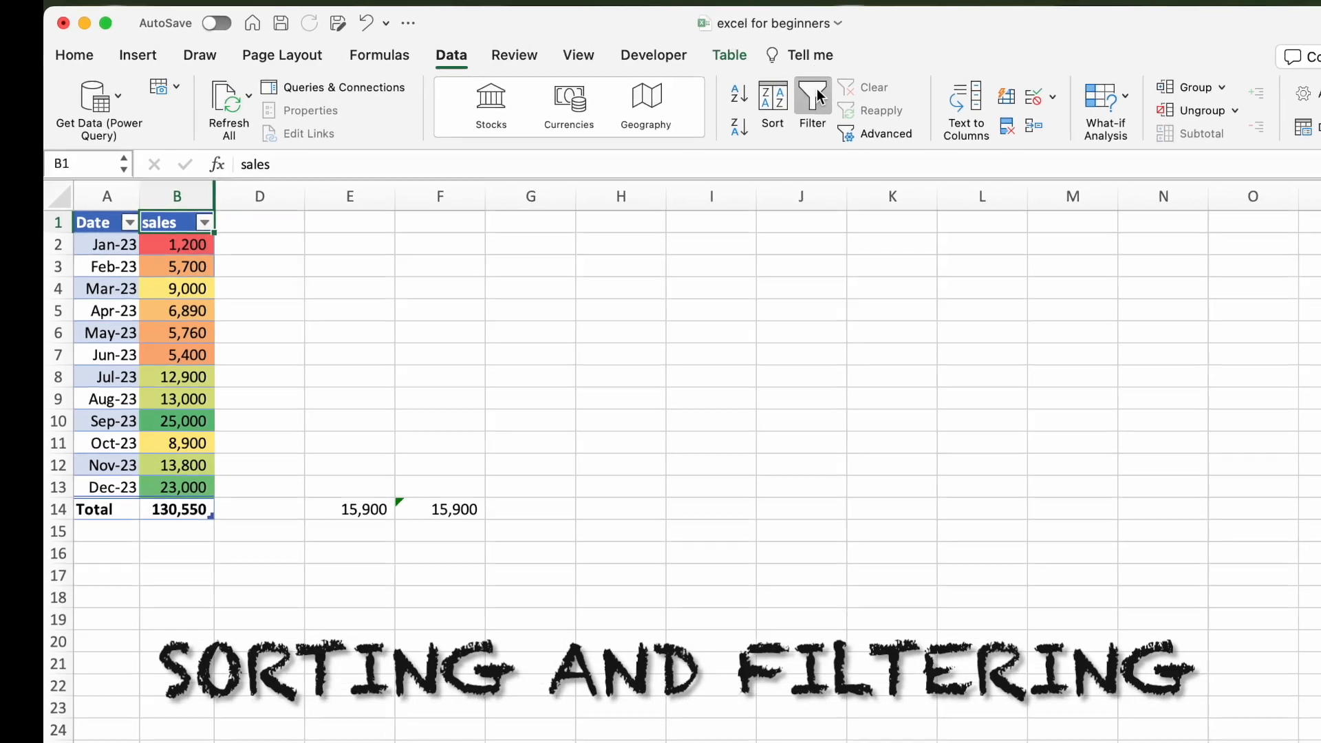
left_click(815, 102)
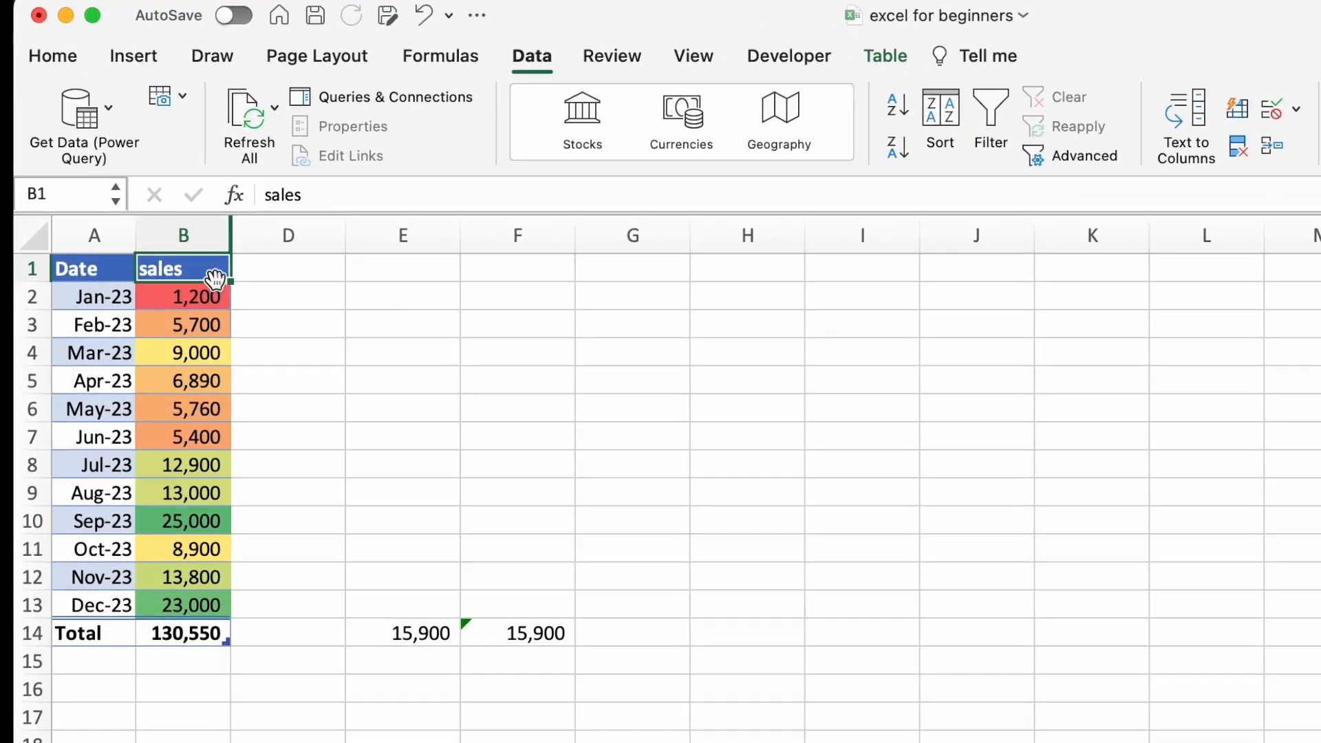
left_click(1073, 117)
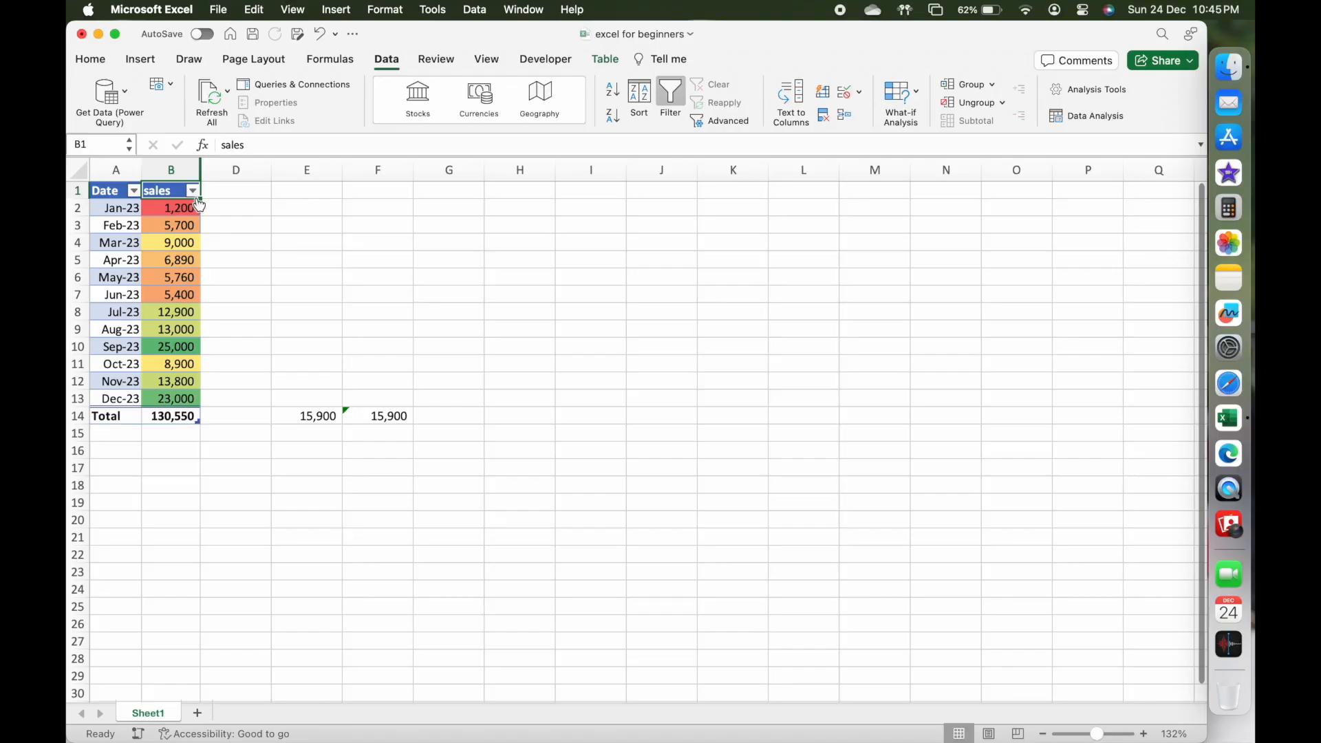
Sort the table by the sales column in descending order and close the column's sort and filter options.
left_click(234, 324)
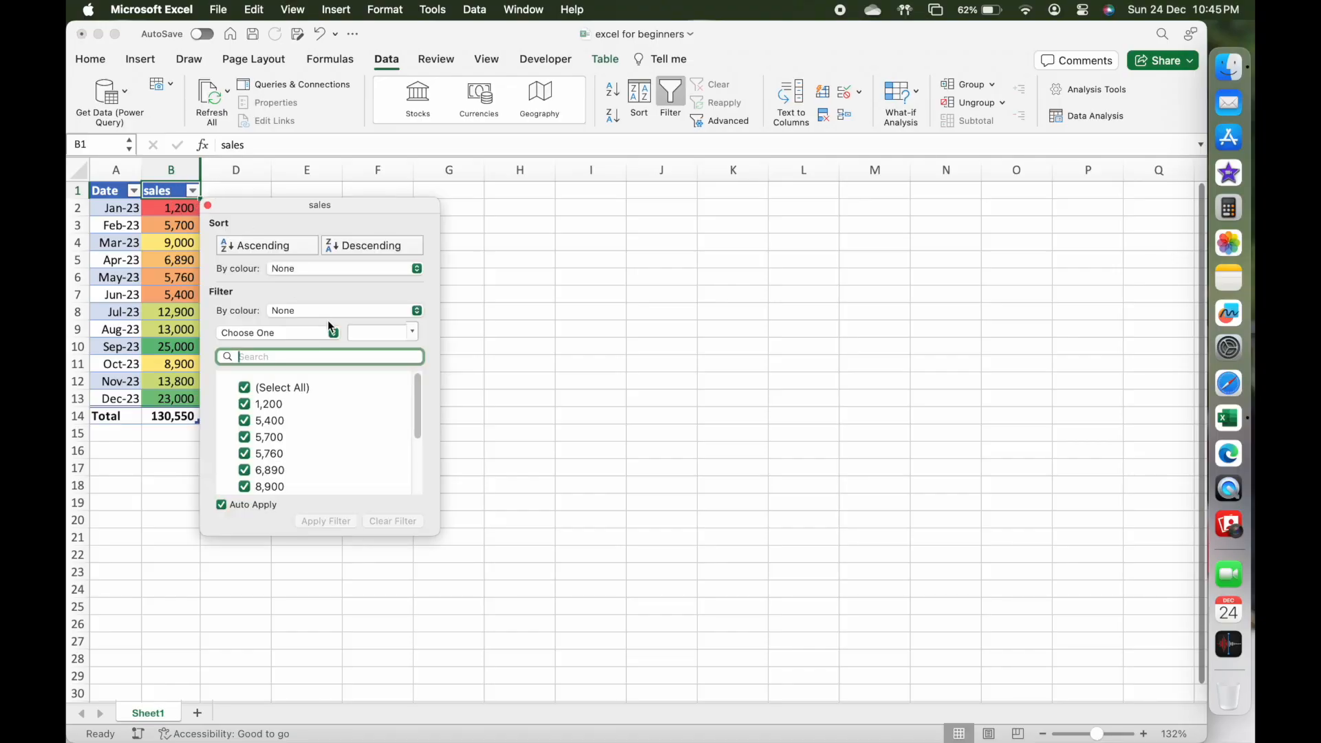
scroll(286, 405, "down", 3)
scroll(286, 405, "up", 3)
left_click(335, 246)
left_click_drag(246, 209, 274, 208)
left_click(139, 198)
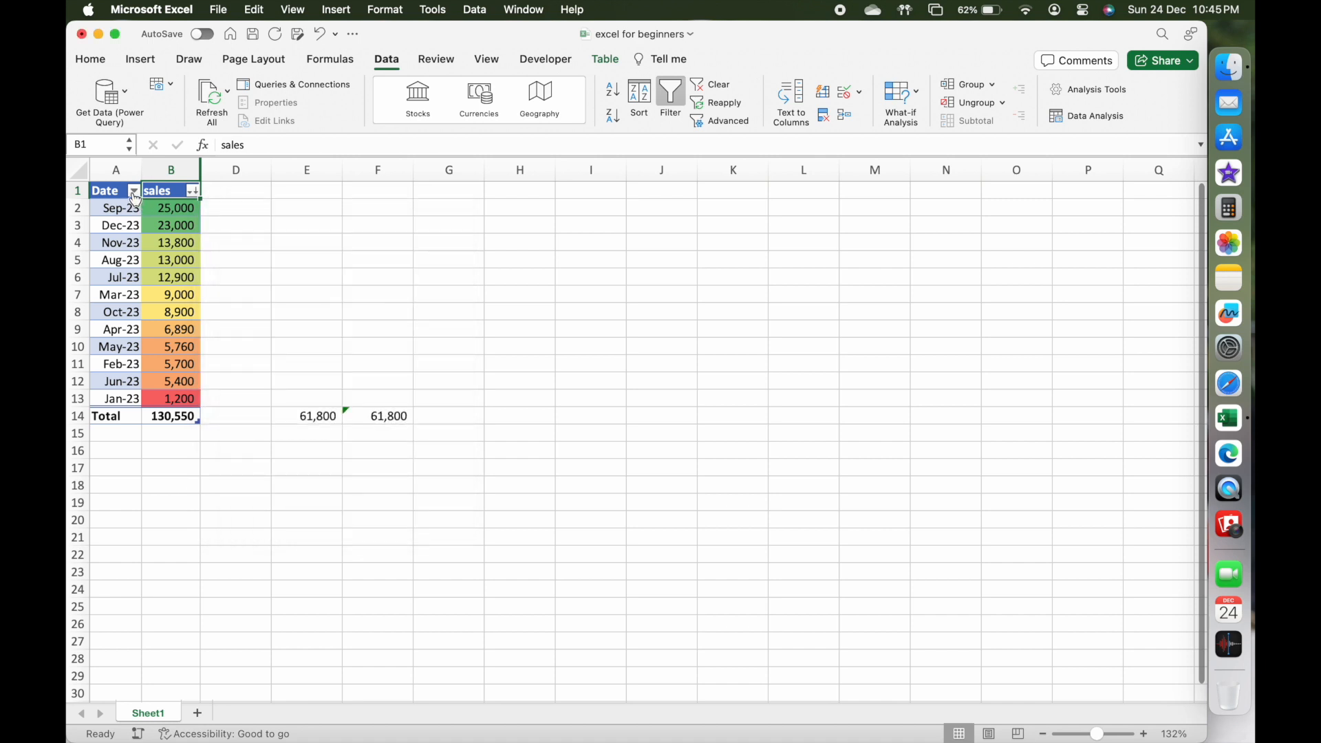
Sort the table by the Date column in ascending order and close the column's sort and filter options.
left_click(135, 193)
left_click(208, 247)
left_click_drag(276, 208, 441, 209)
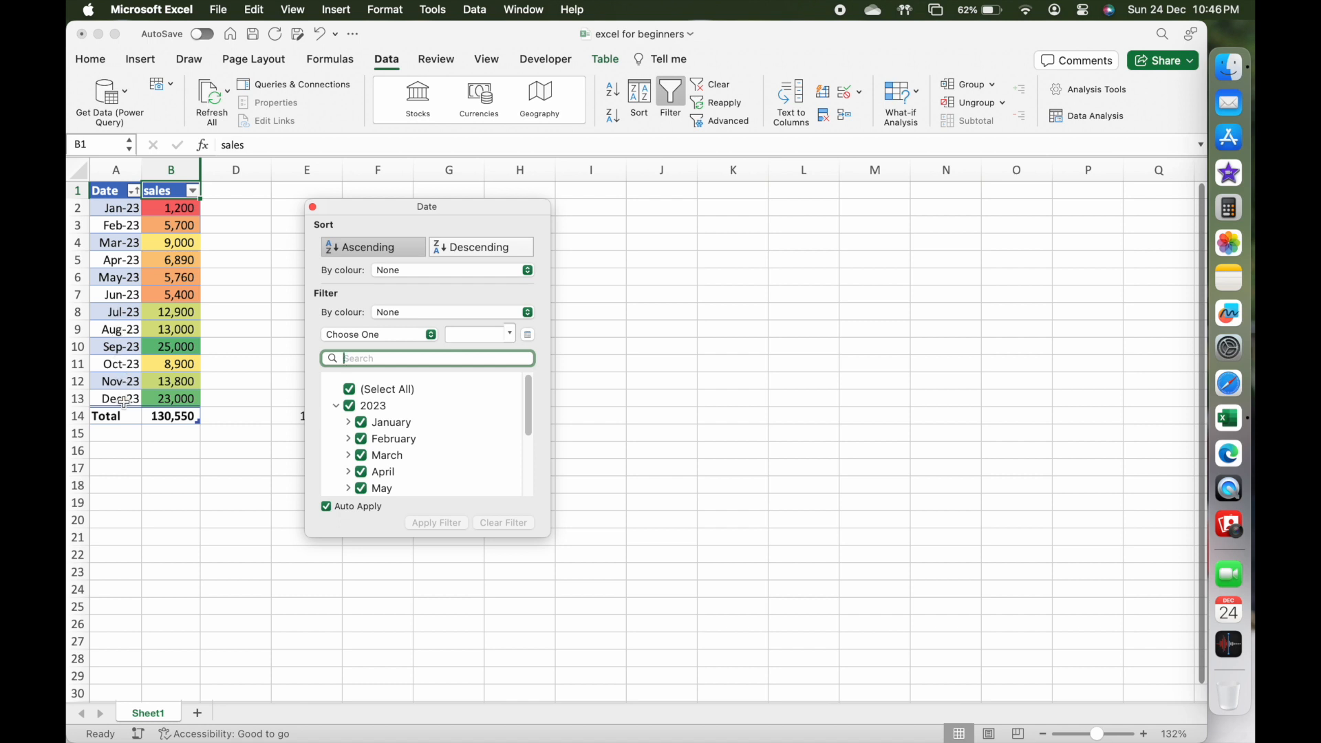
left_click(312, 206)
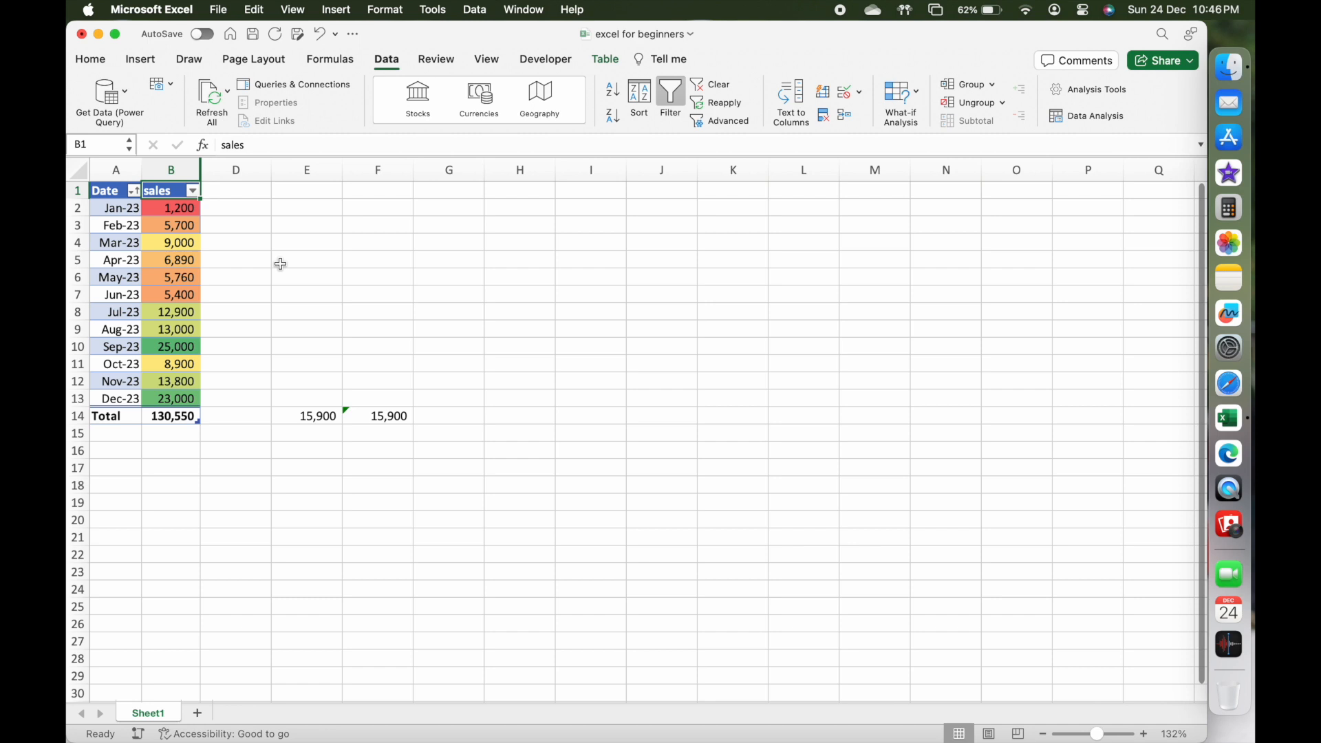
Filter the Date column to show only January, February and March 2023.
left_click(134, 192)
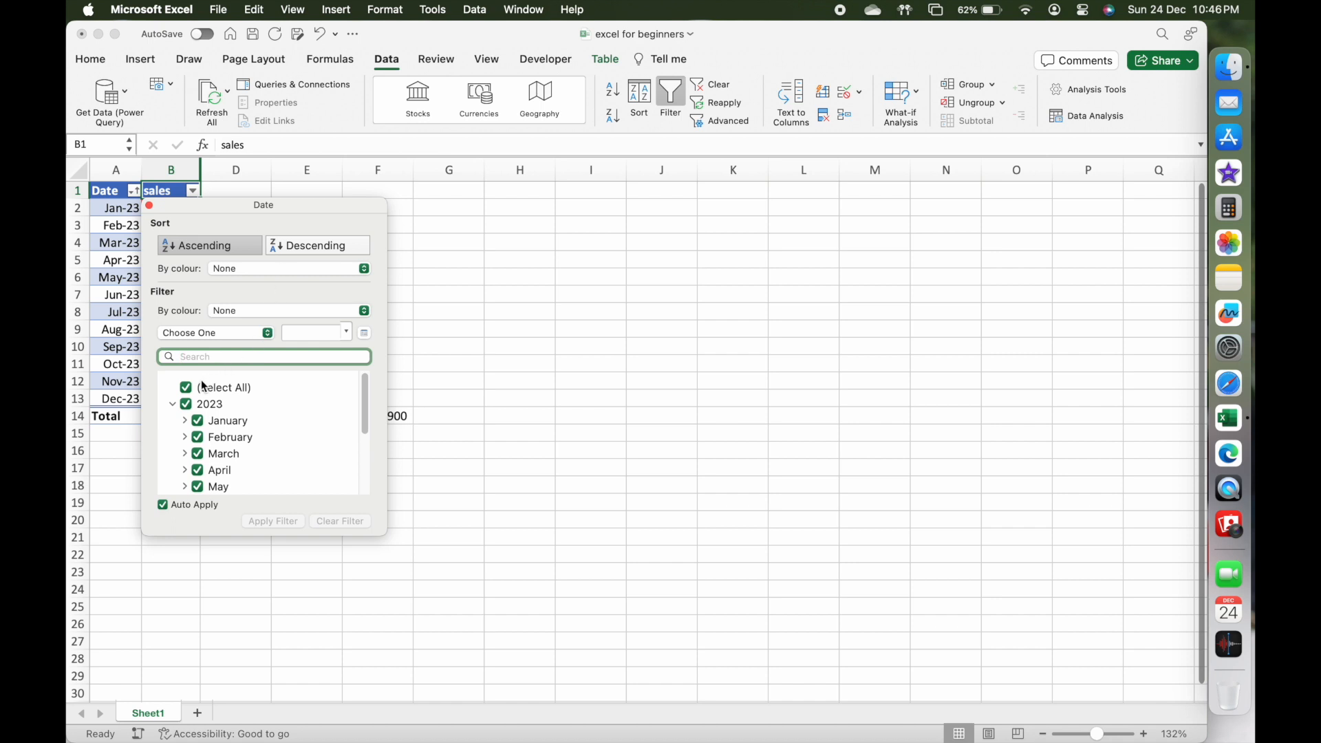
left_click(199, 388)
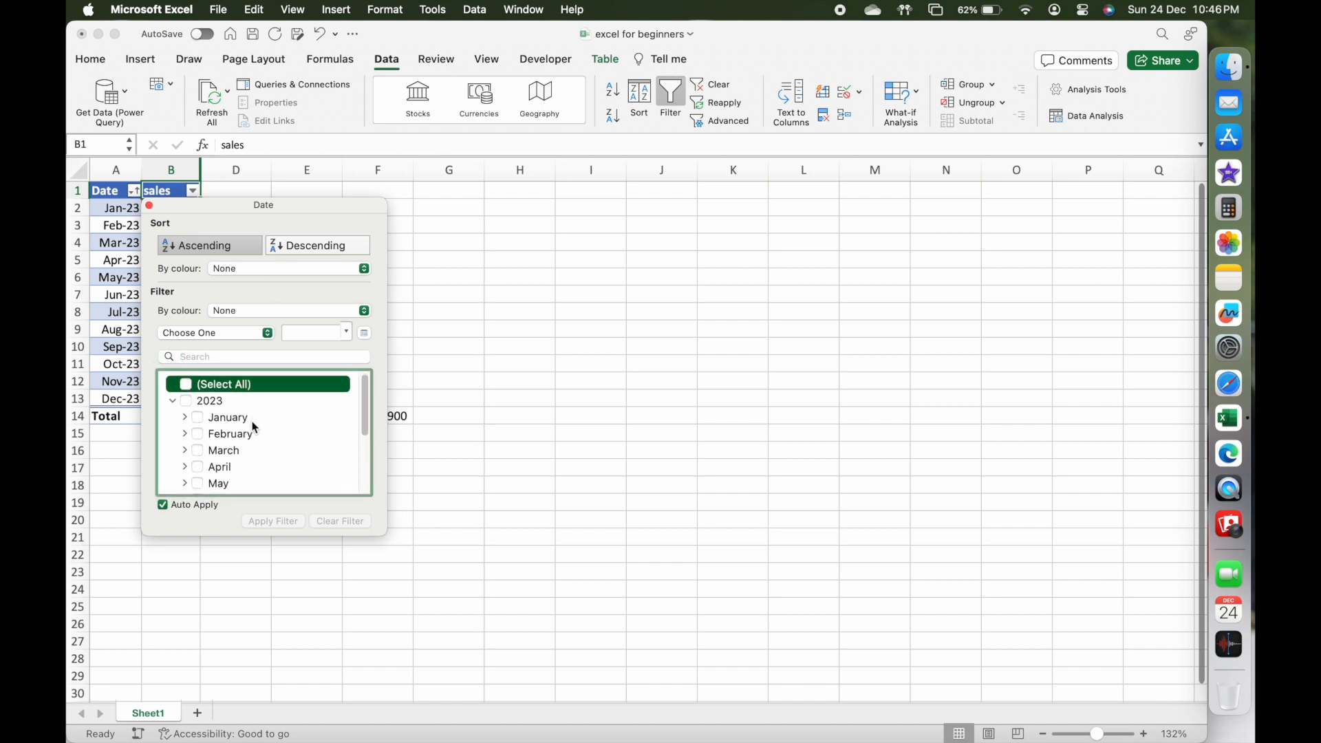
left_click(199, 414)
left_click(201, 431)
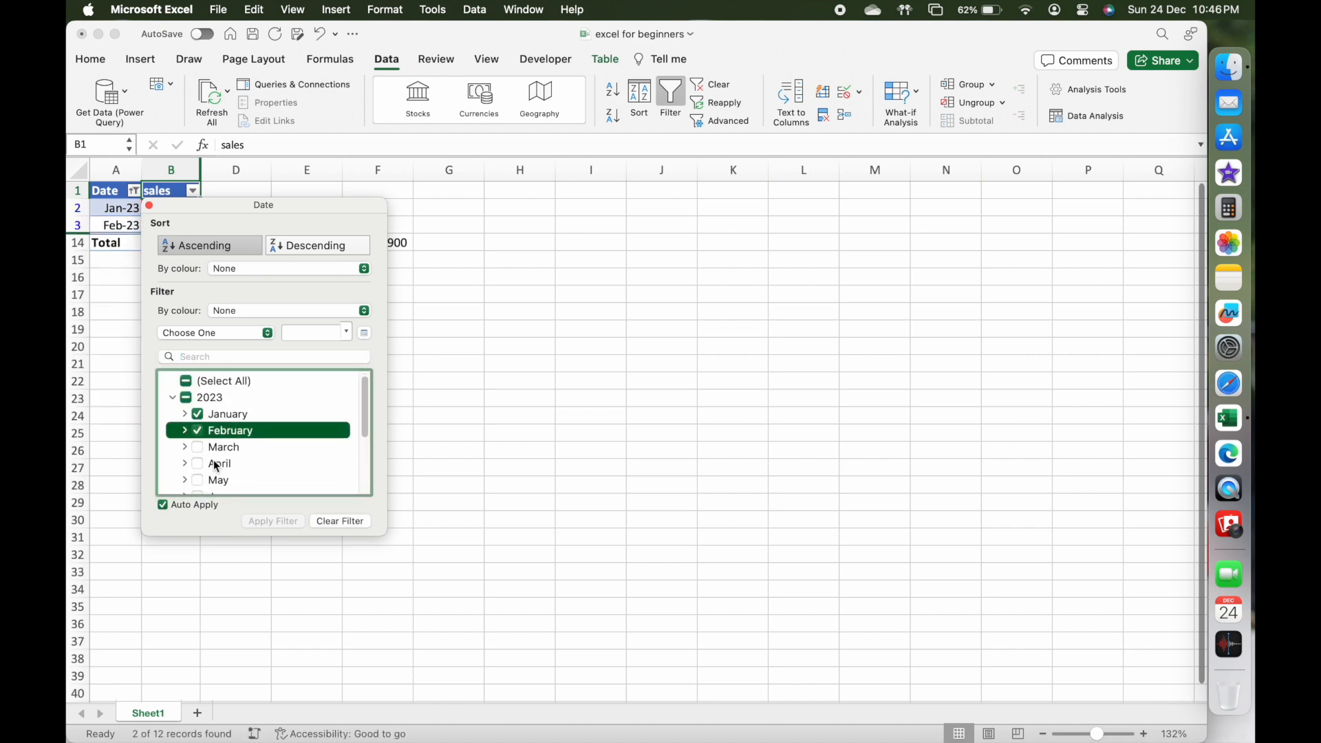
left_click(209, 451)
left_click(455, 476)
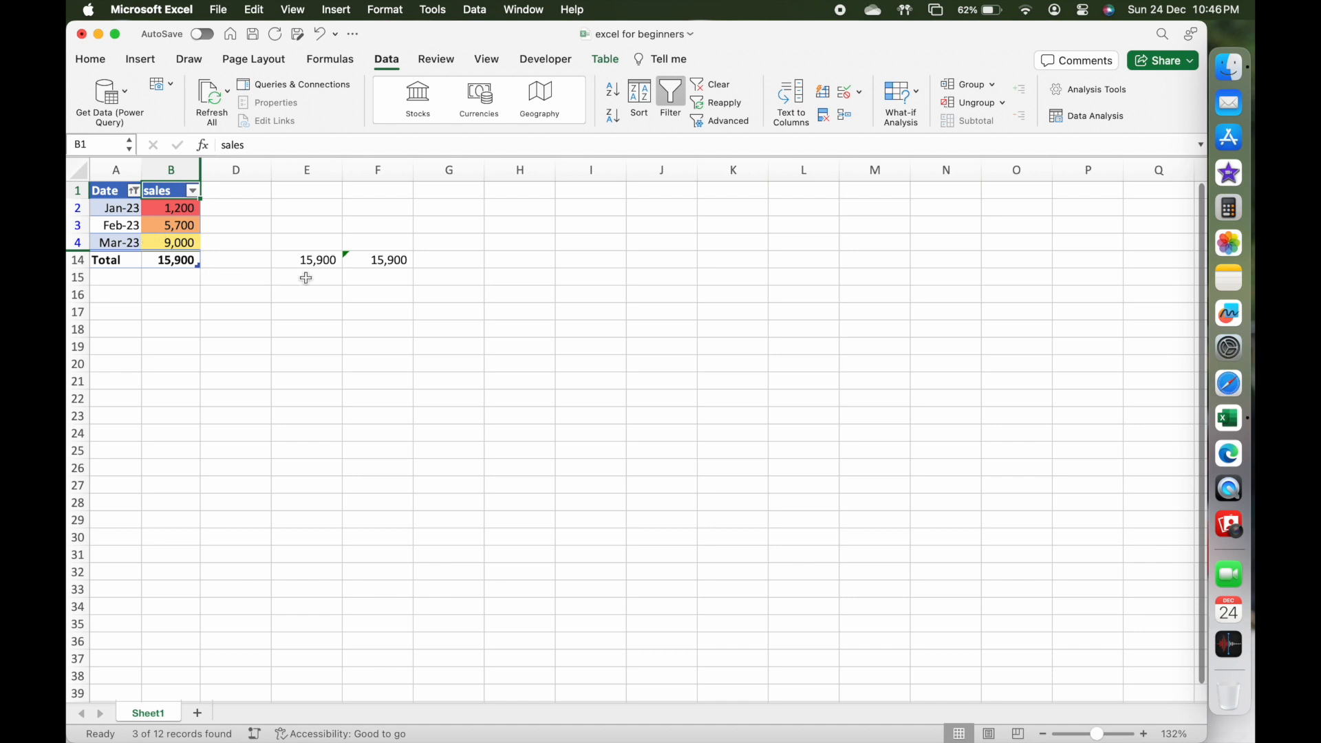
Clear the Date column's filter and close its sort and filter options.
left_click(135, 193)
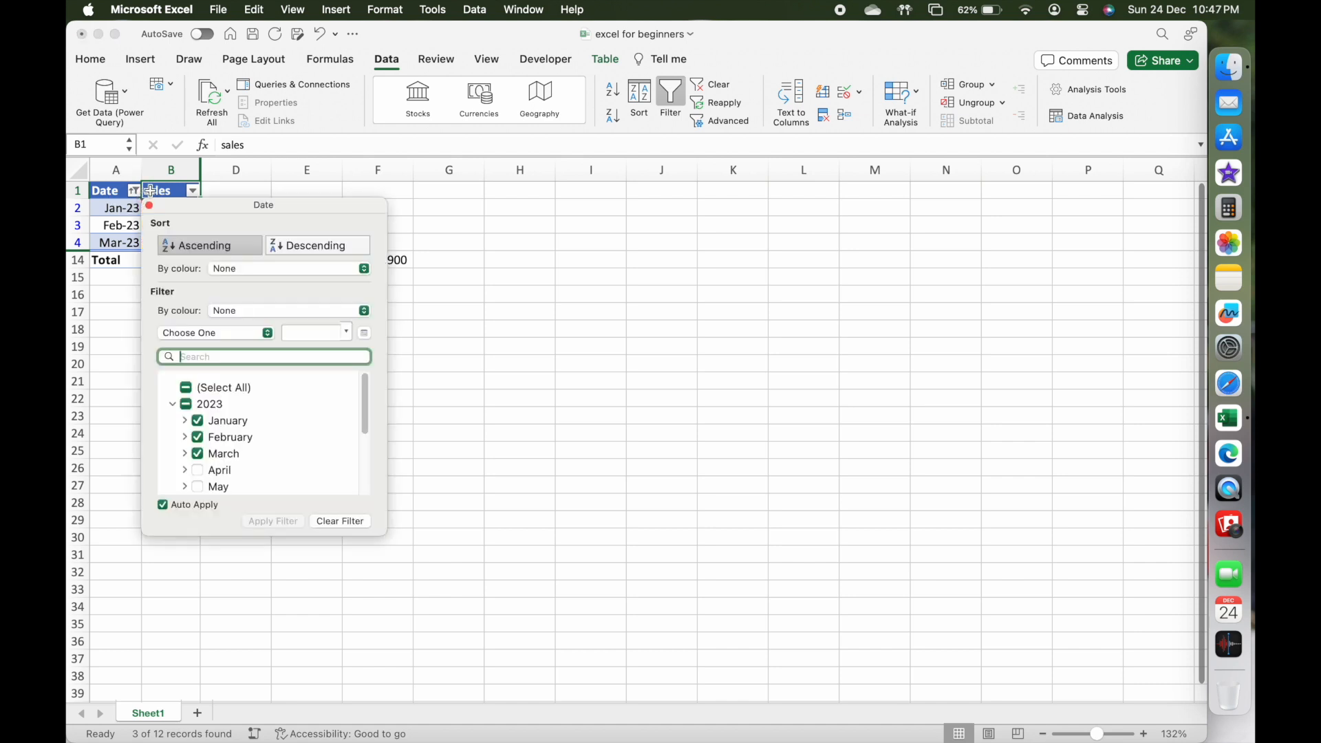
left_click(350, 524)
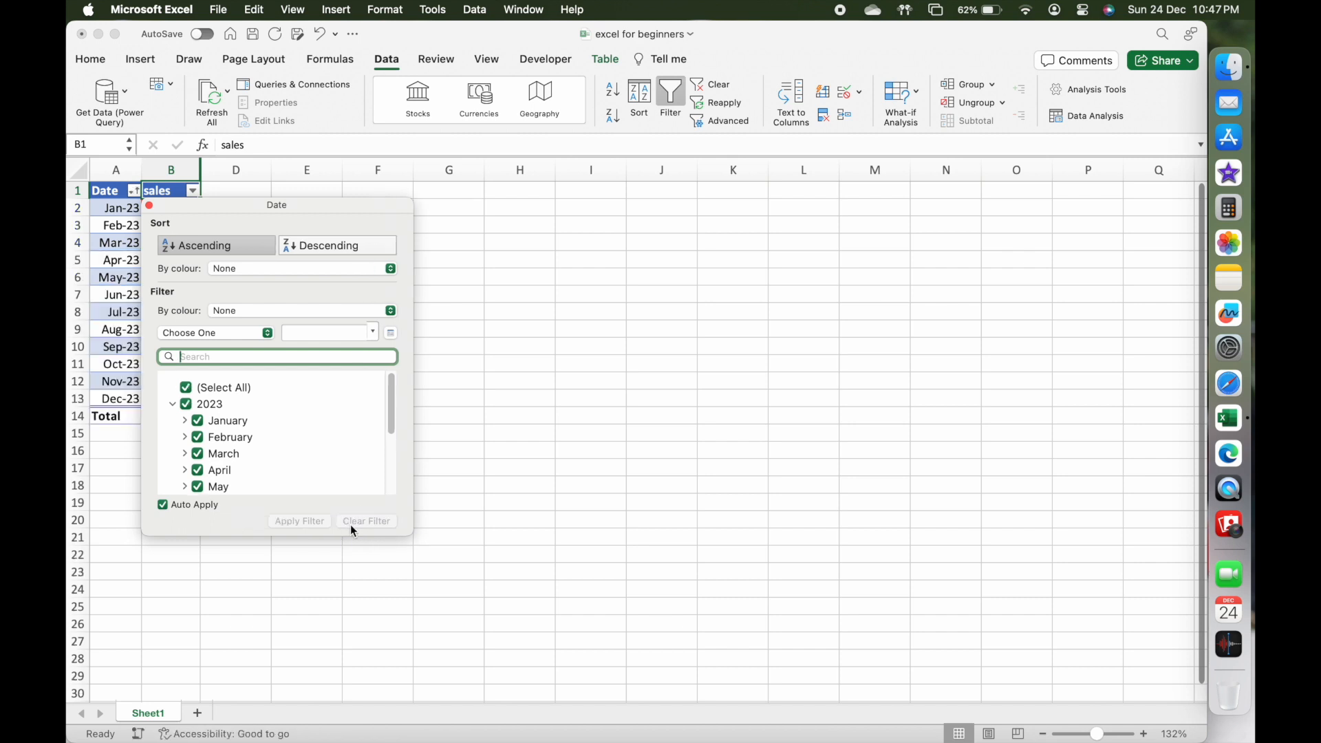
left_click(149, 206)
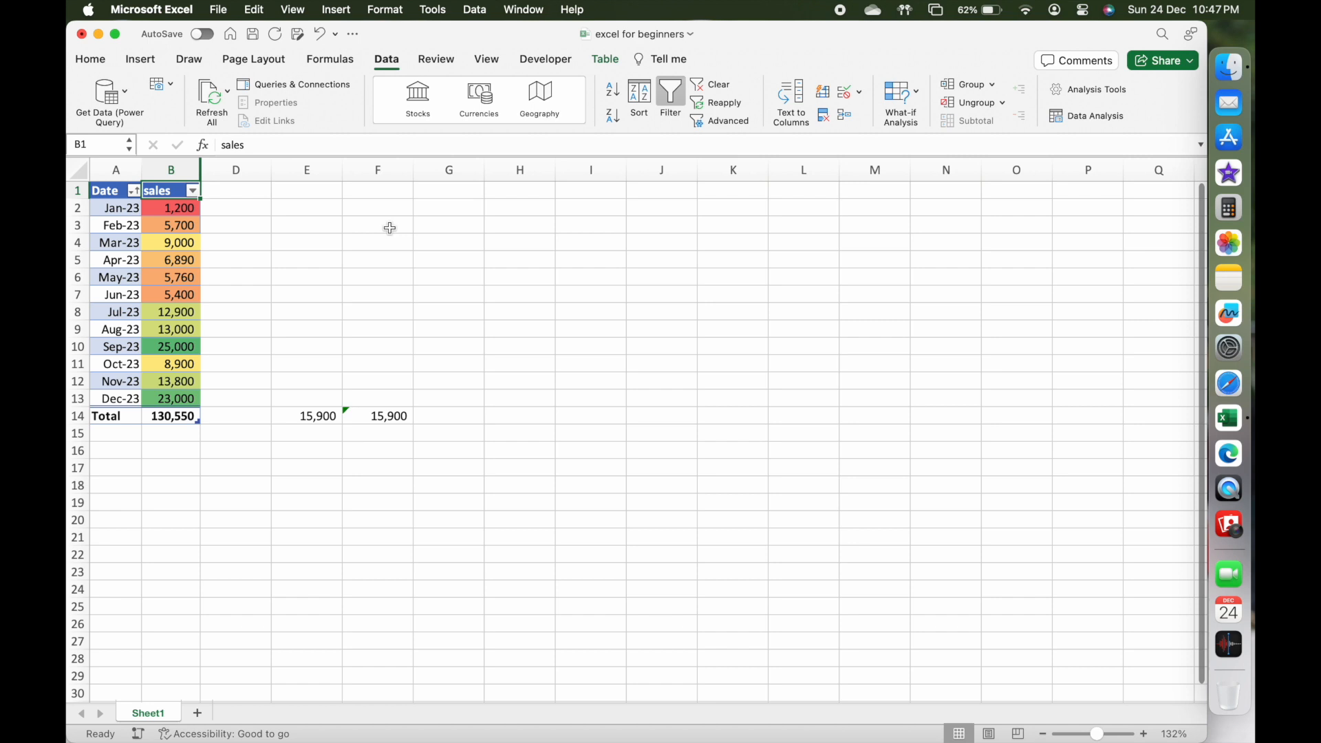
Insert the recommended Line chart of the monthly sales and move it beside the table, to about H2:M15.
left_click(142, 60)
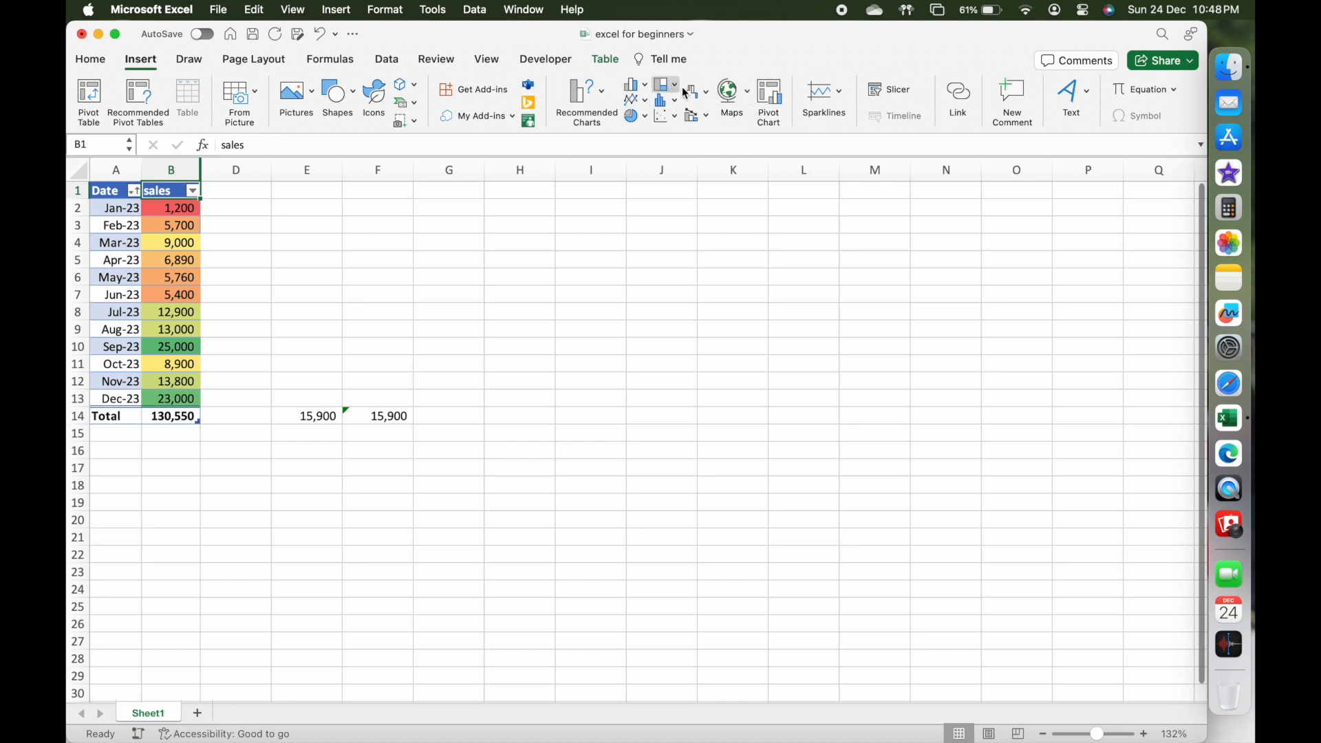
left_click(594, 101)
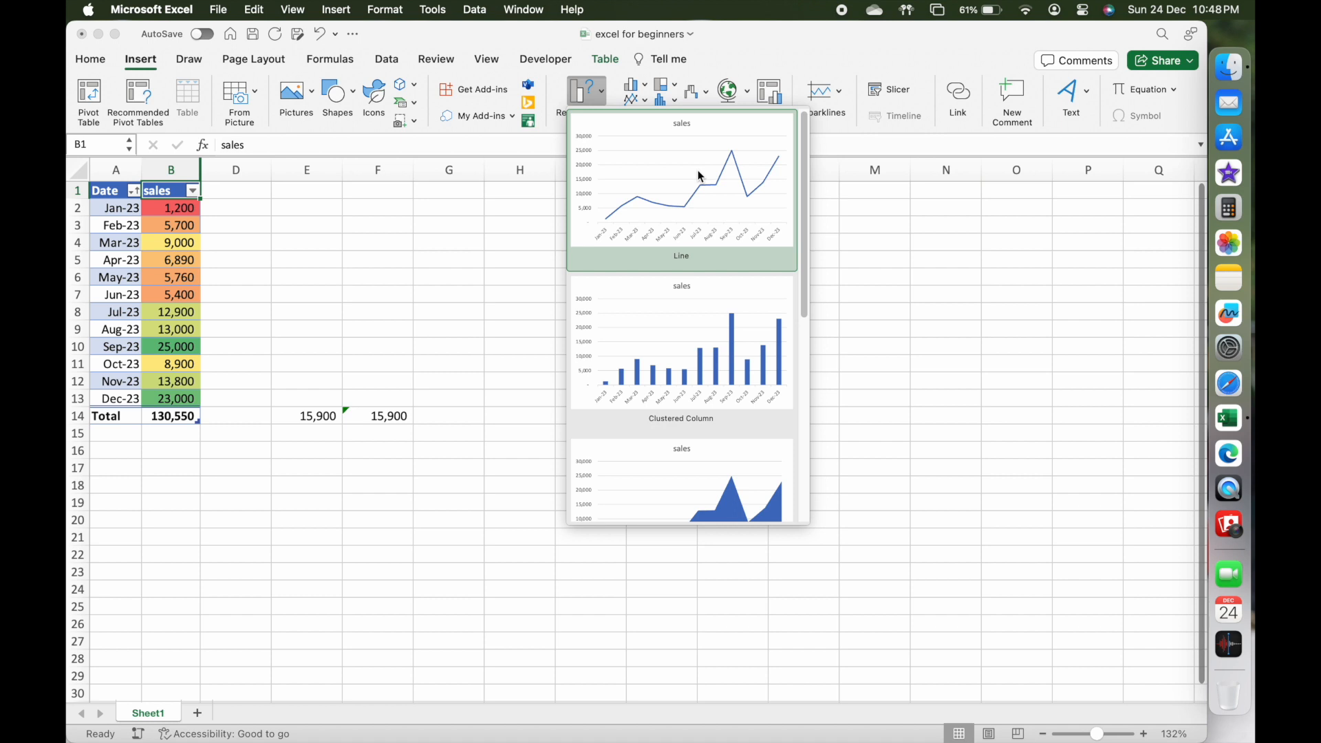
left_click(700, 176)
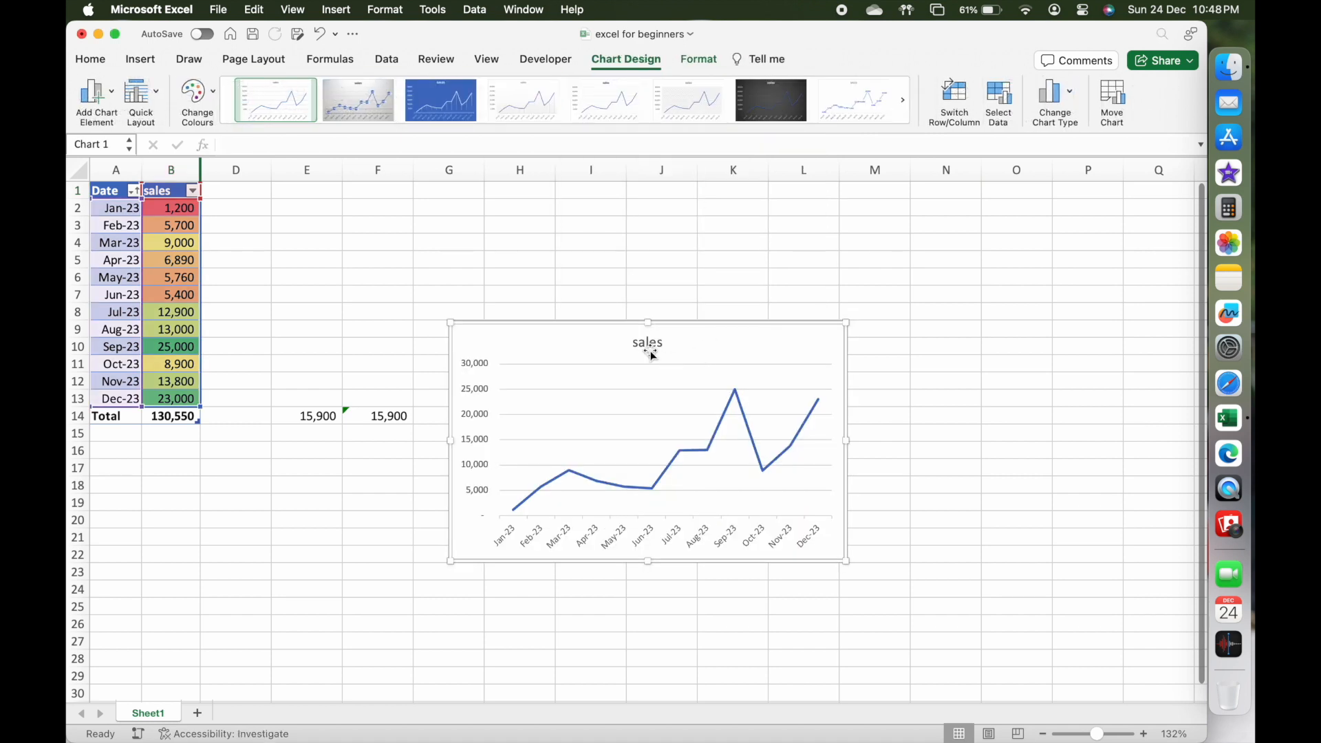
left_click_drag(612, 346, 655, 224)
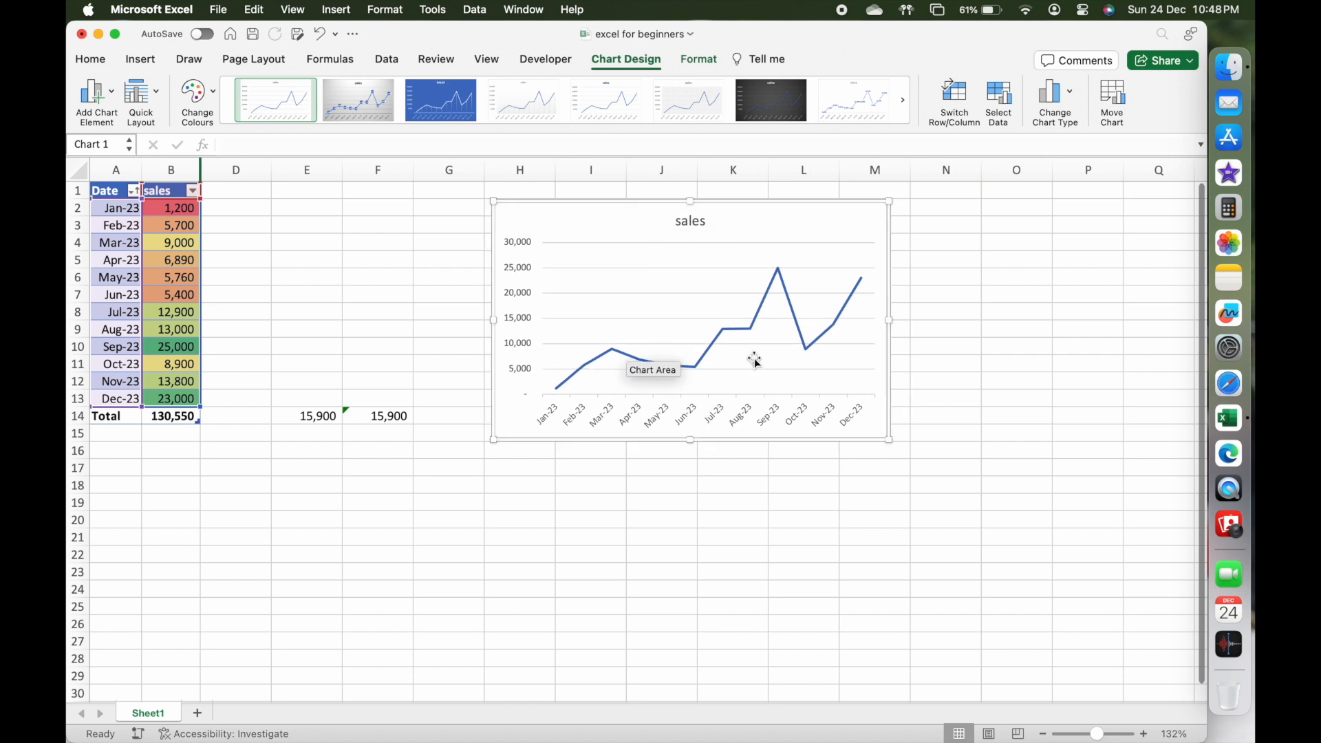
left_click(760, 386)
Create a pivot table from Table1 on a new worksheet.
left_click(218, 297)
left_click(167, 294)
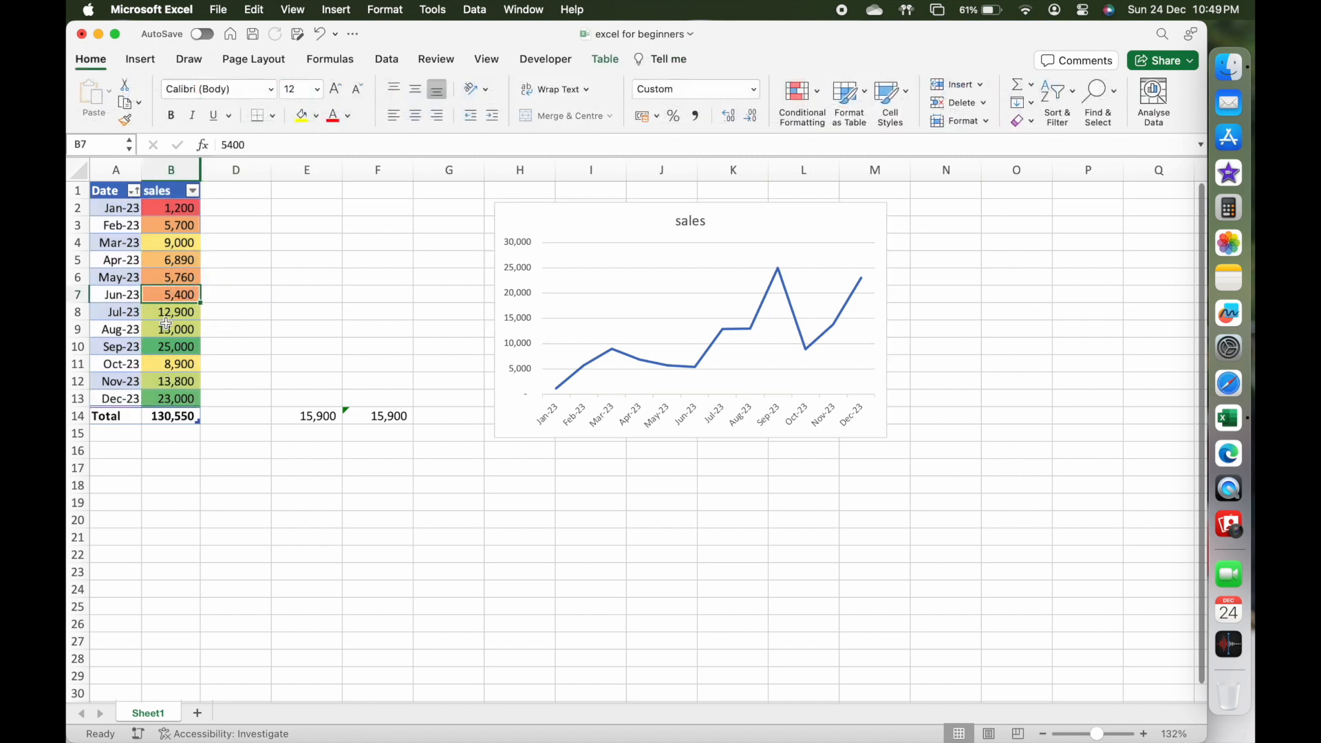
left_click(141, 64)
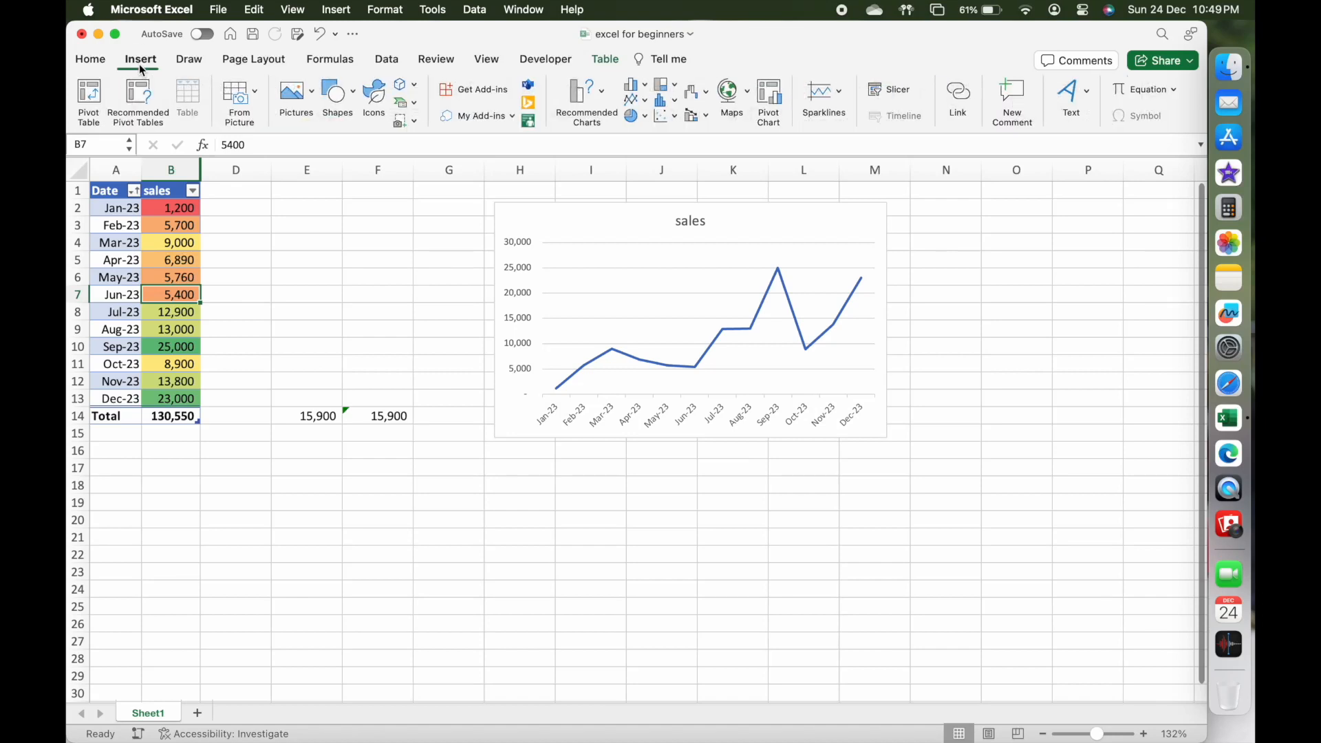
left_click(95, 92)
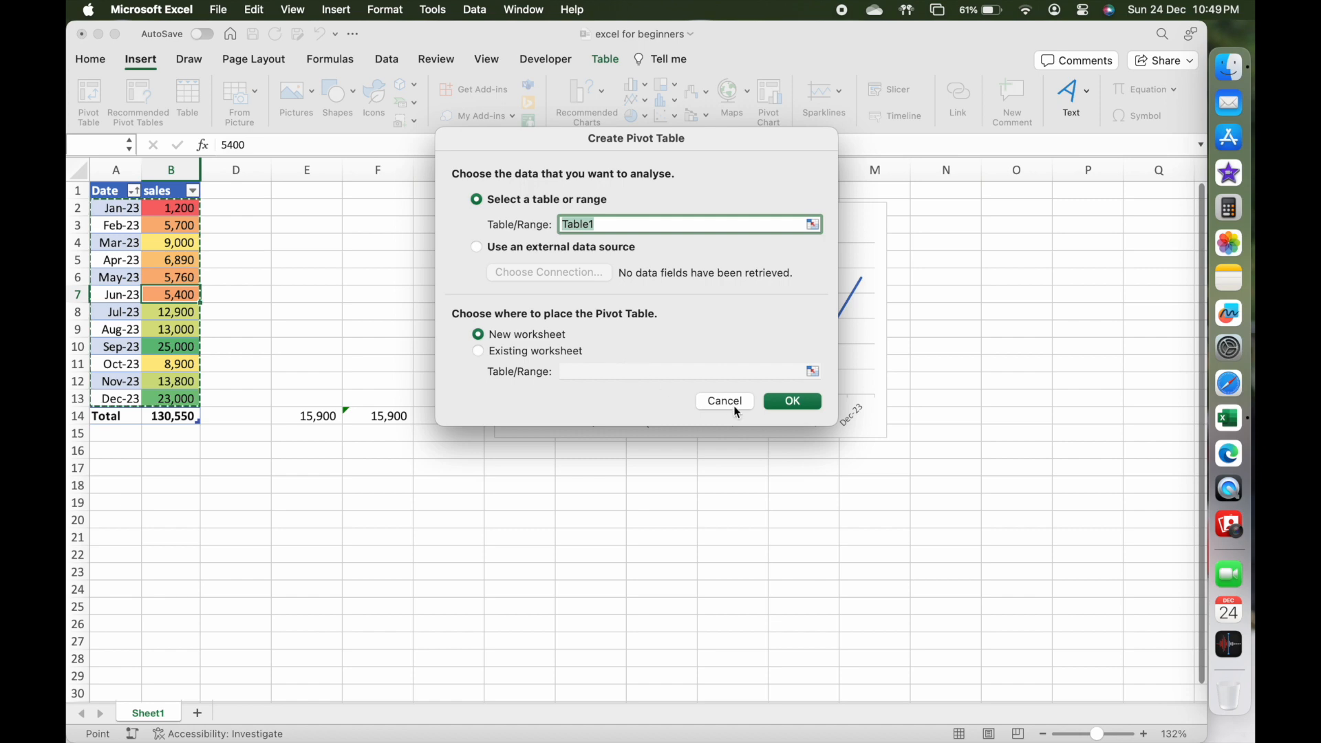
left_click(788, 407)
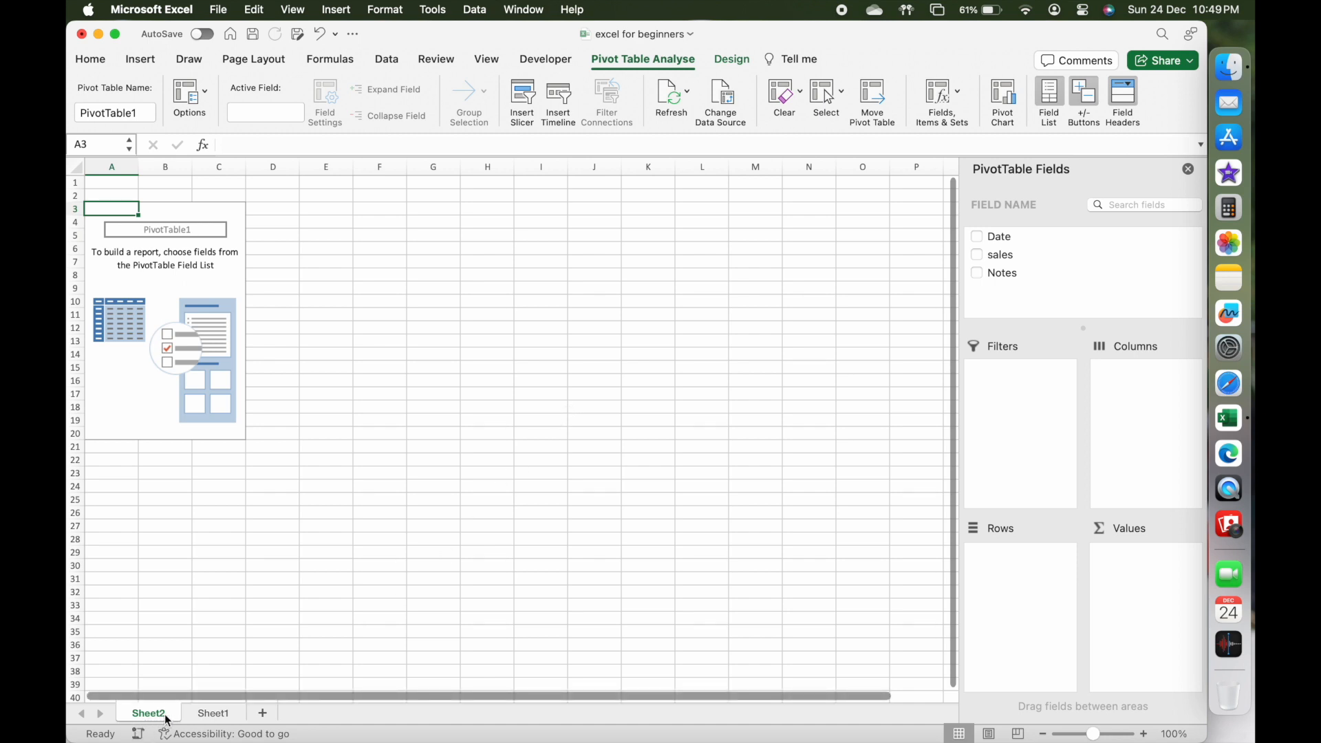
Look back at the source data in Sheet1 and add the sales field to the pivot table's Values on Sheet2.
left_click(213, 714)
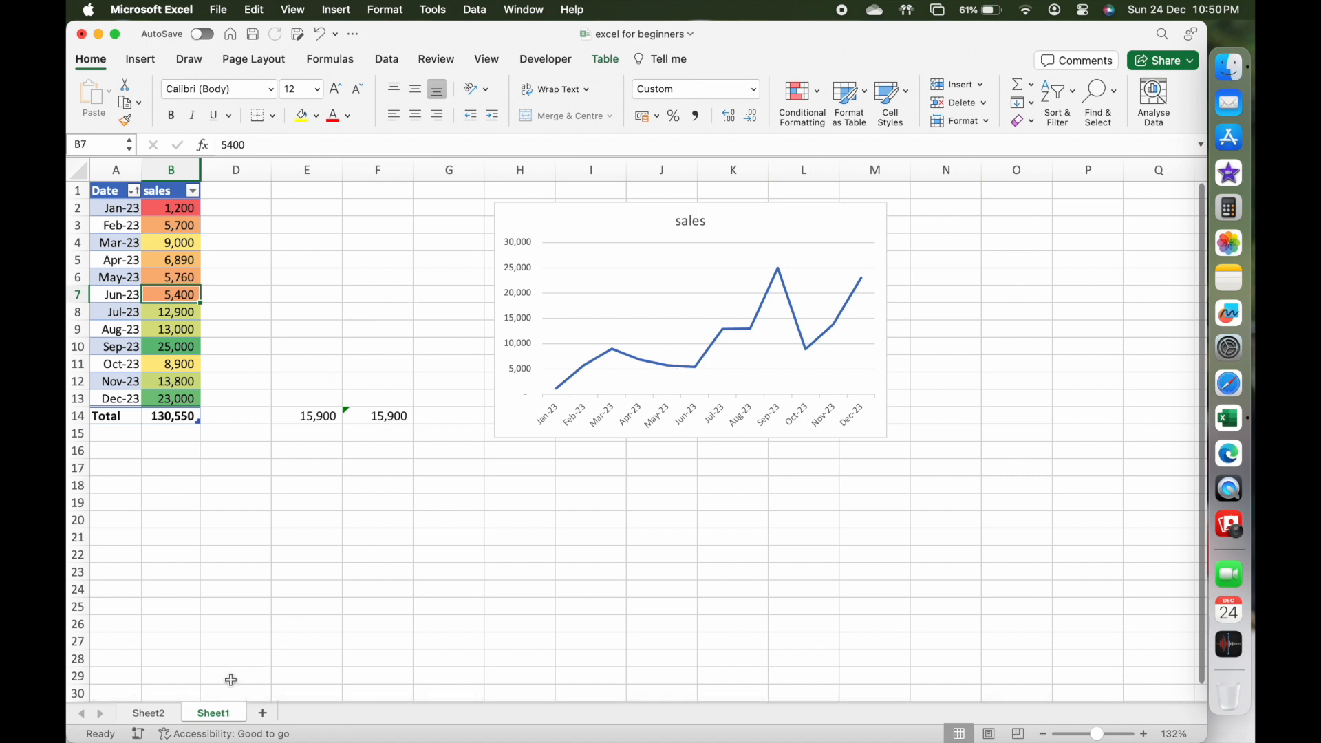
left_click(163, 714)
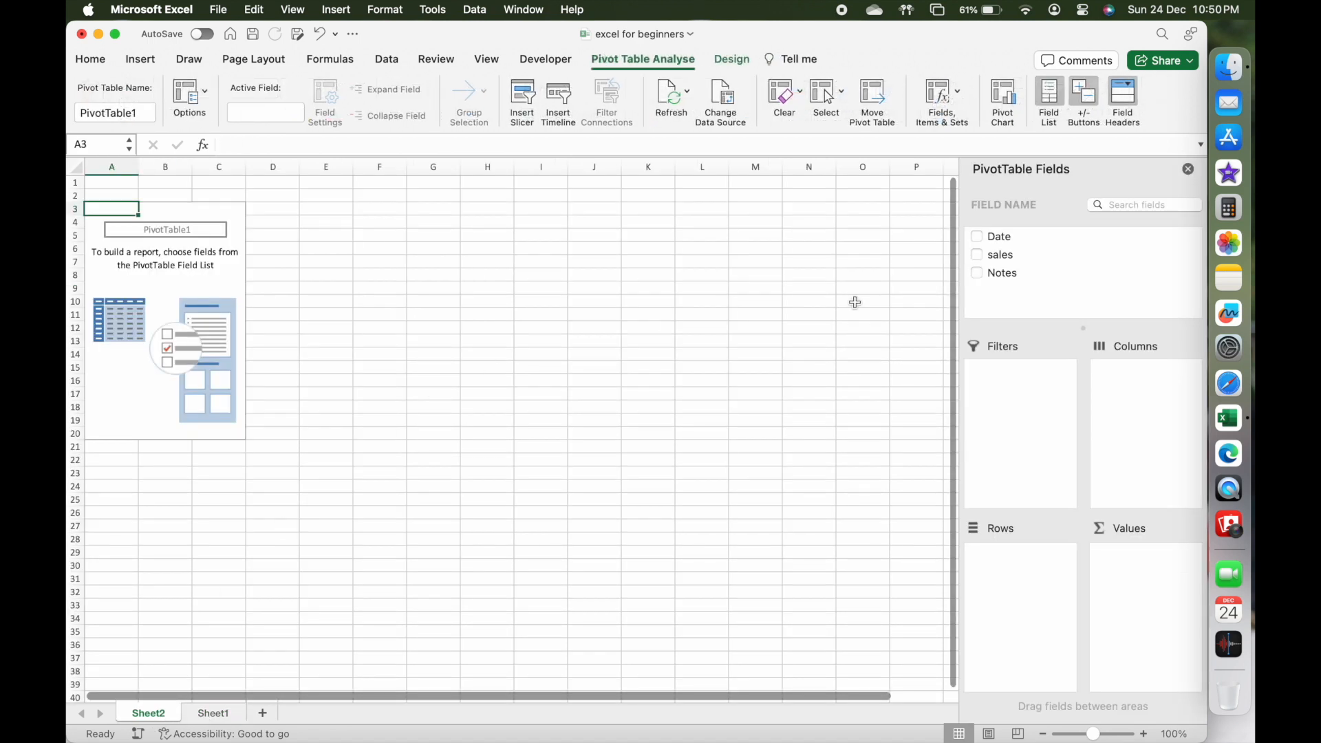
left_click(1013, 263)
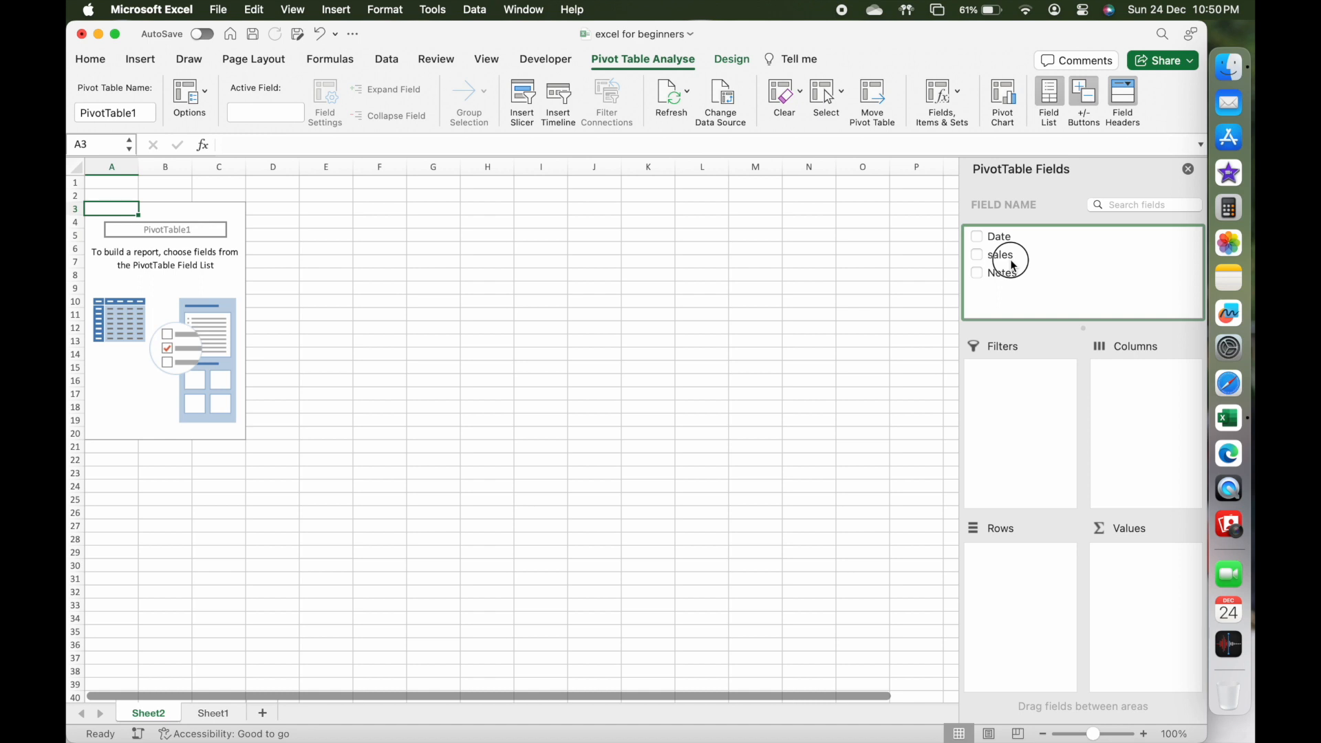
left_click_drag(1013, 265, 1159, 623)
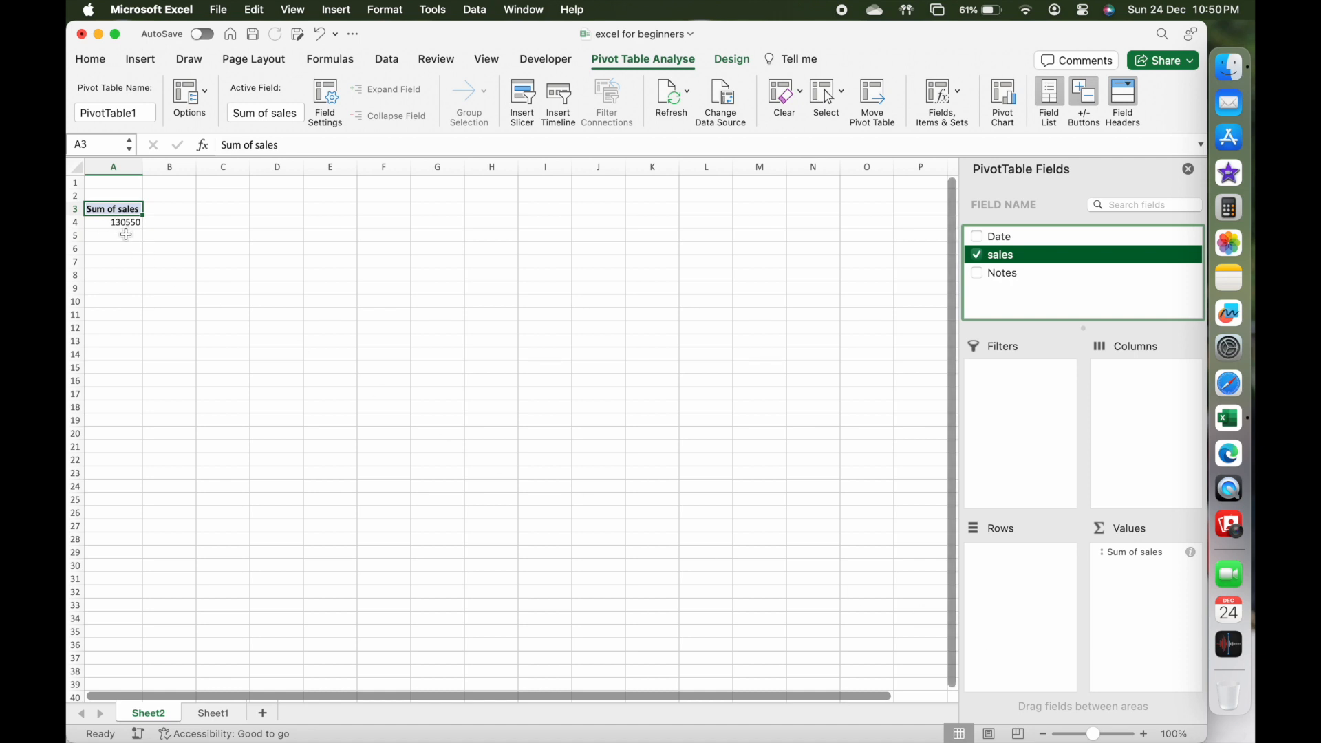
Summarise the pivot table's sales values by Average.
scroll(126, 235, "up", 5)
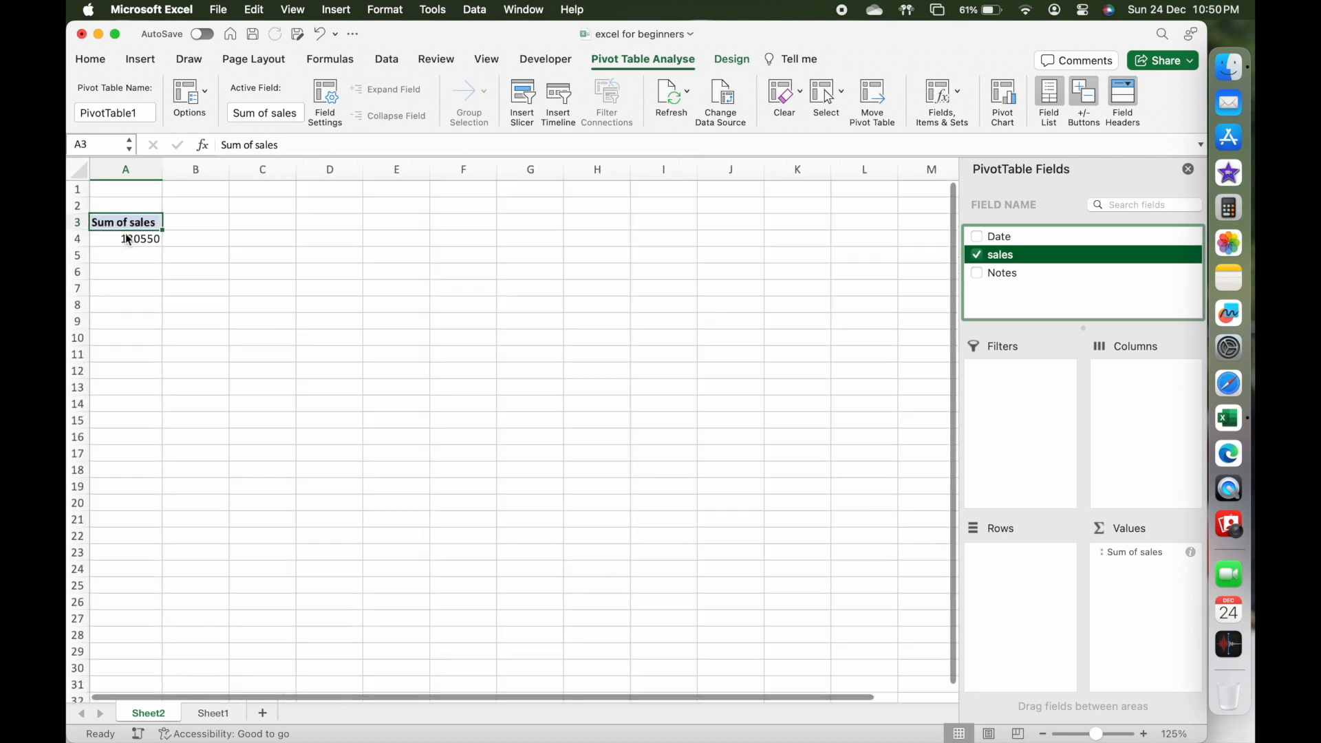
scroll(126, 235, "up", 3)
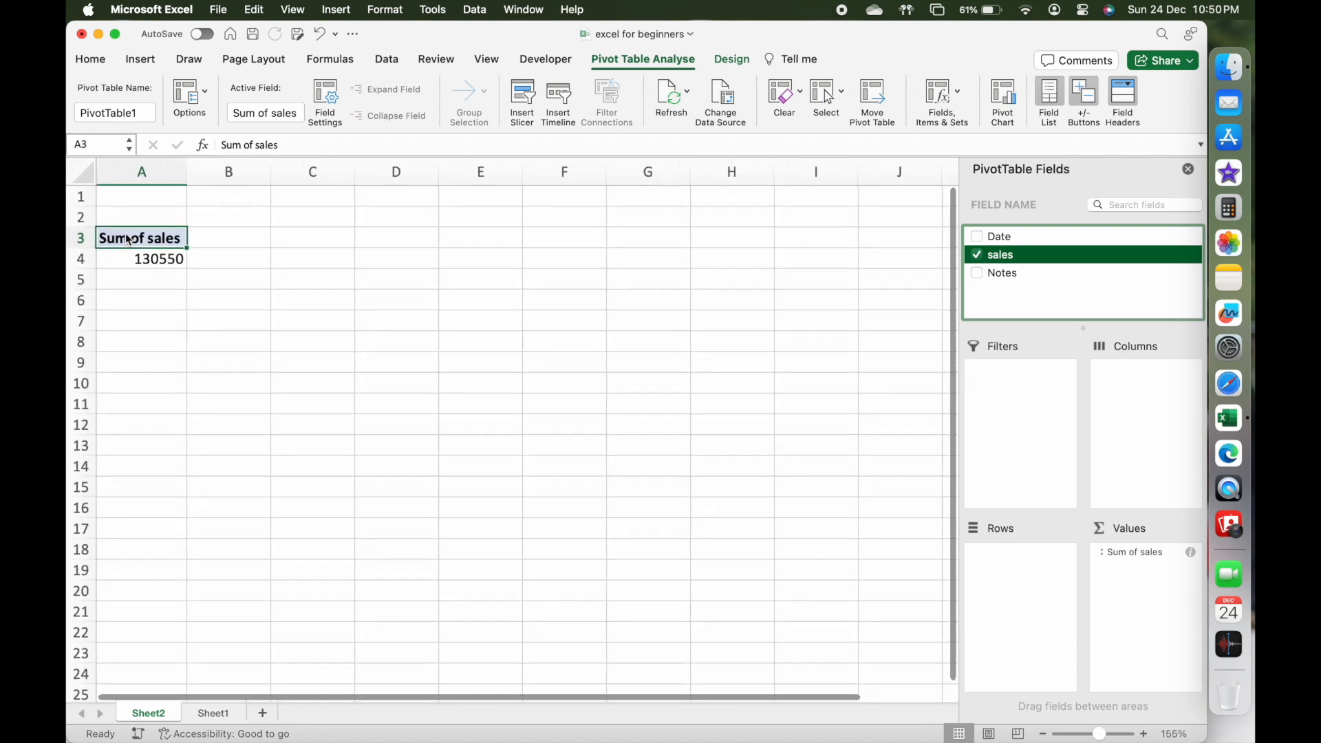
scroll(126, 239, "up", 2)
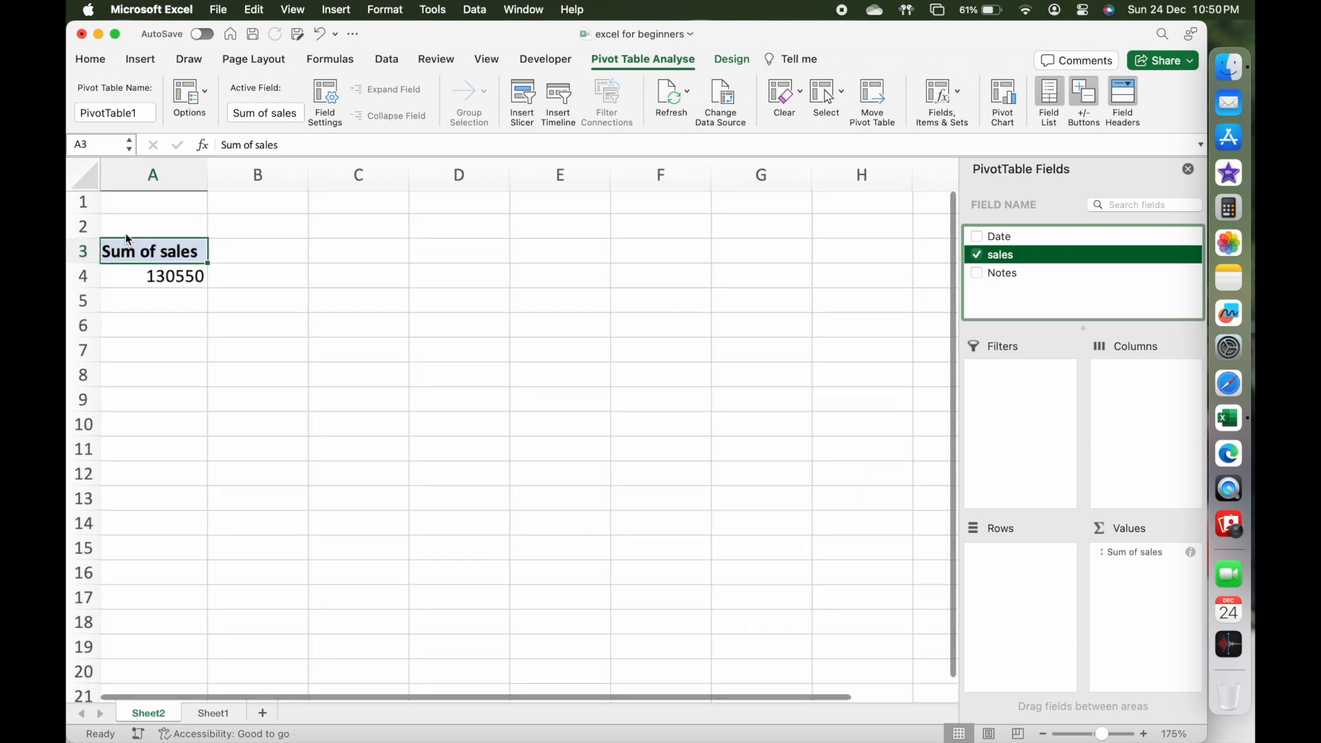
left_click(192, 277)
right_click(198, 278)
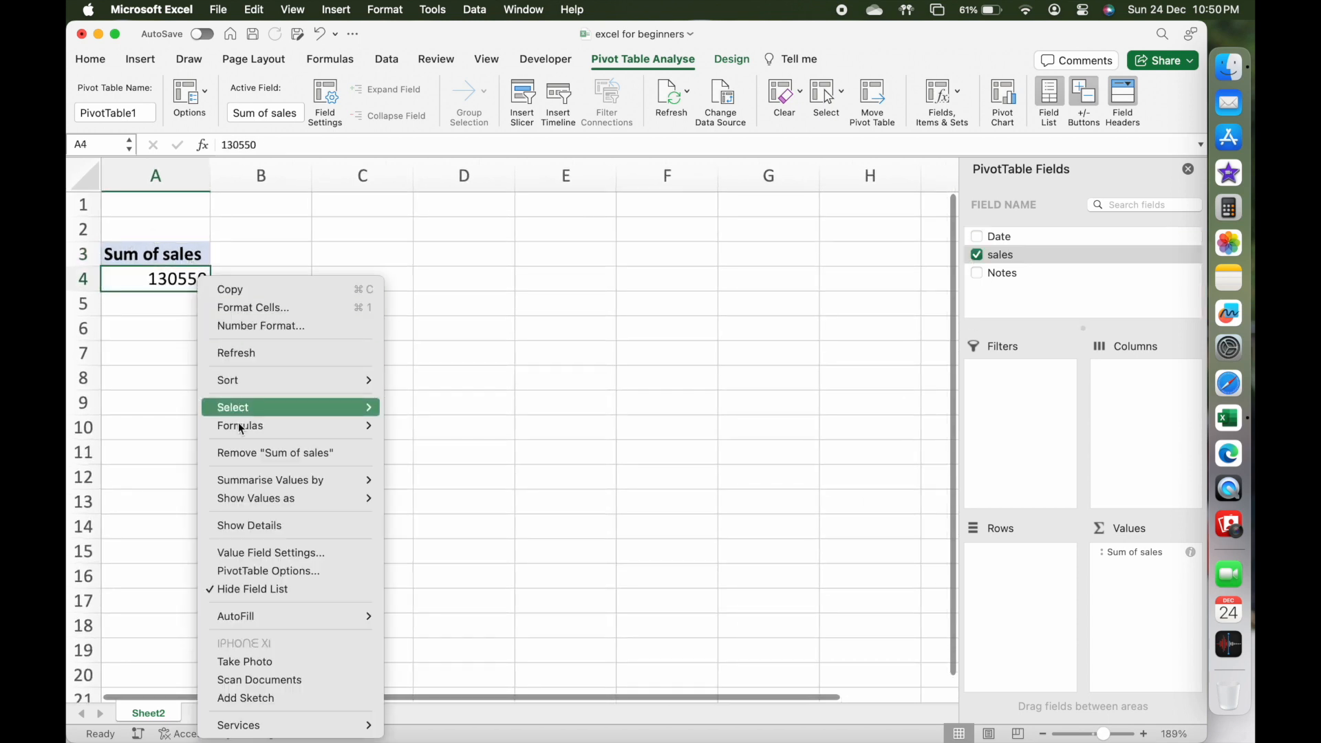
mouse_move(249, 481)
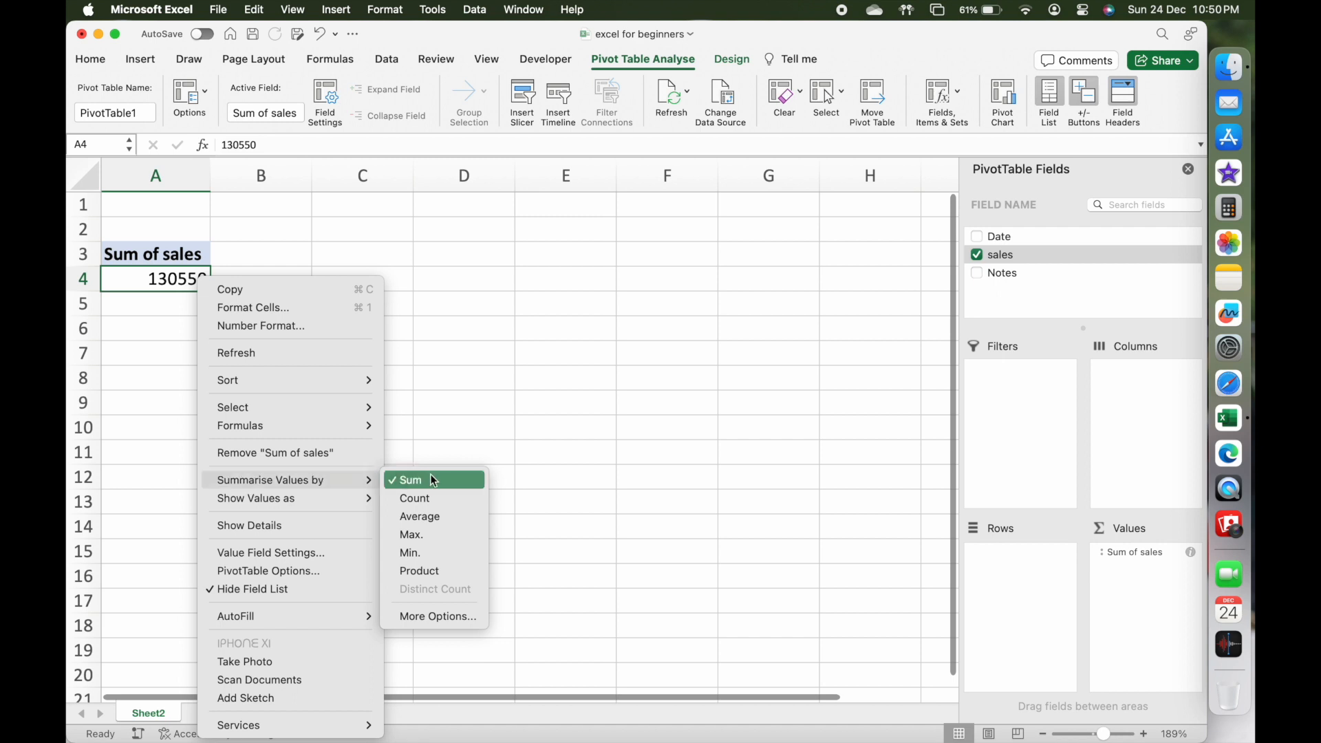
left_click(436, 521)
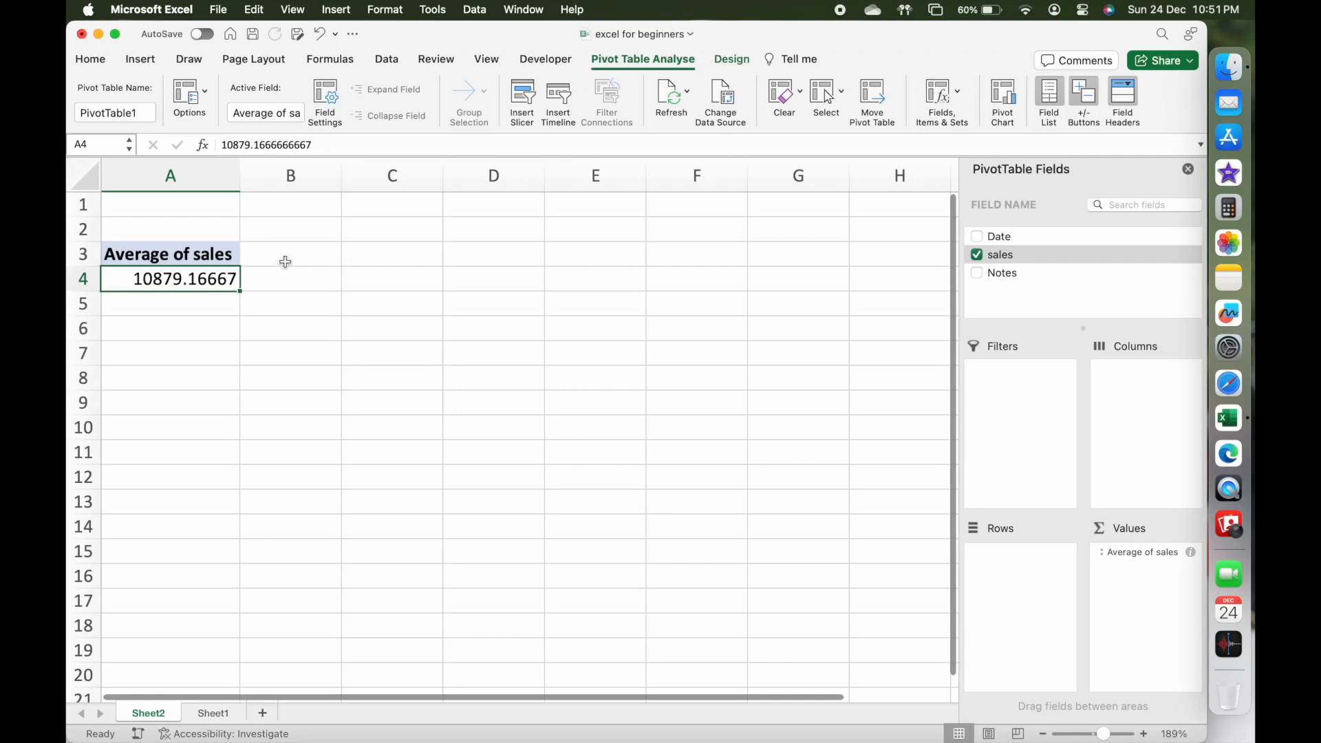
Switch the pivot table's sales summary back to Sum.
right_click(220, 277)
mouse_move(385, 481)
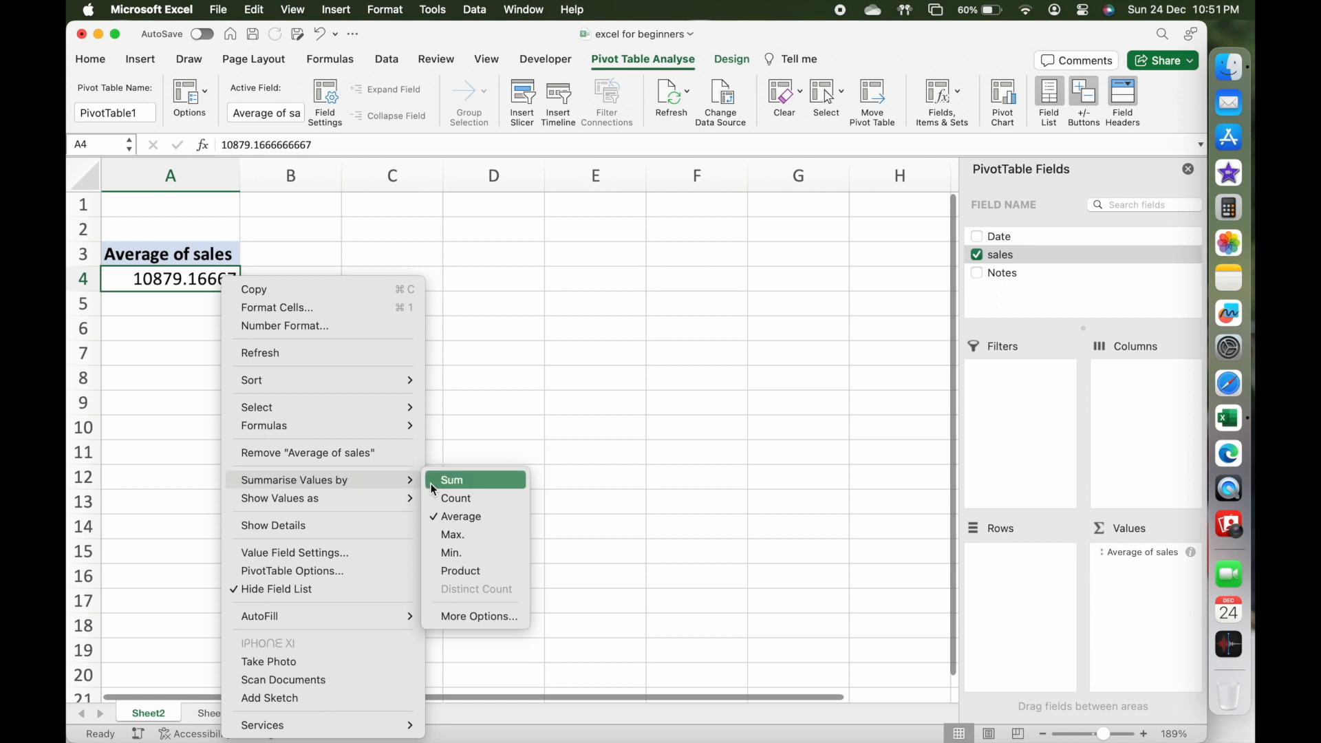
left_click(468, 481)
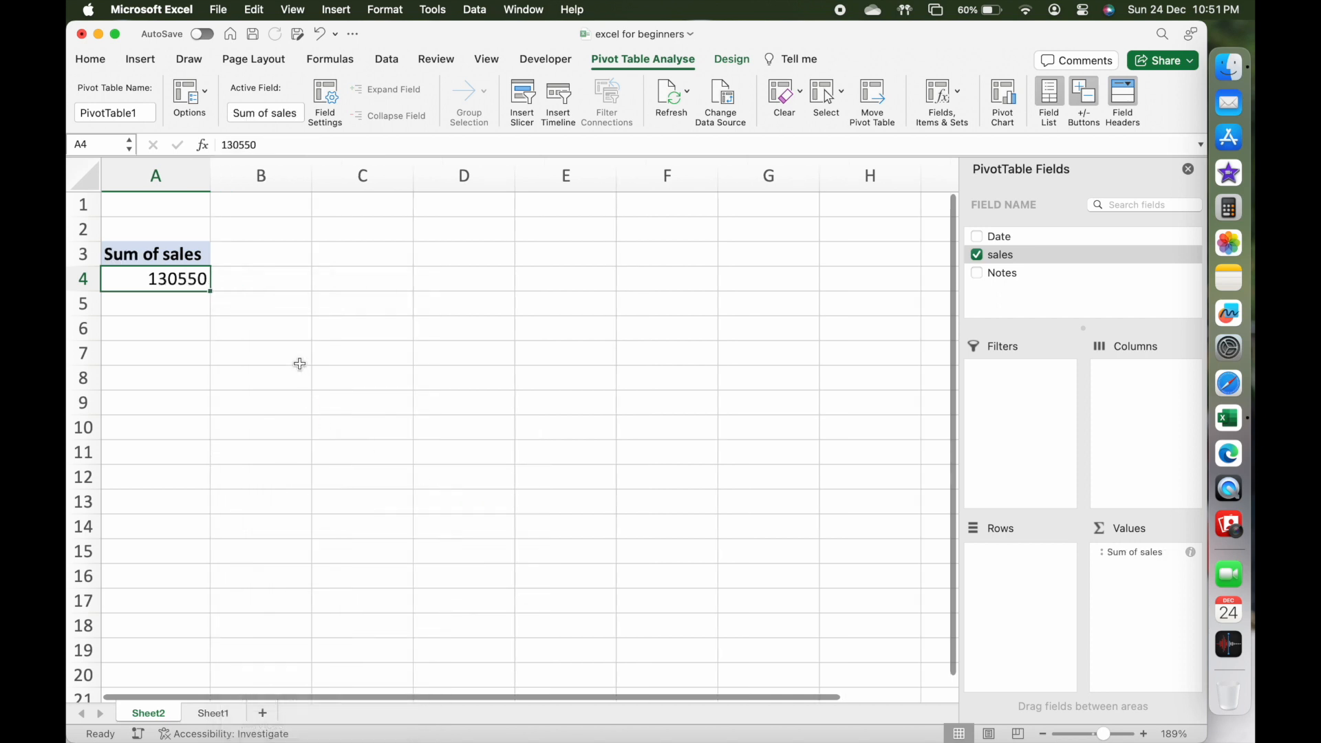
Add the Date field as a pivot table filter and limit the sales to Jan-23, both Jan-23 and Feb-23, and finally Feb-23 alone.
left_click_drag(1036, 236, 1035, 391)
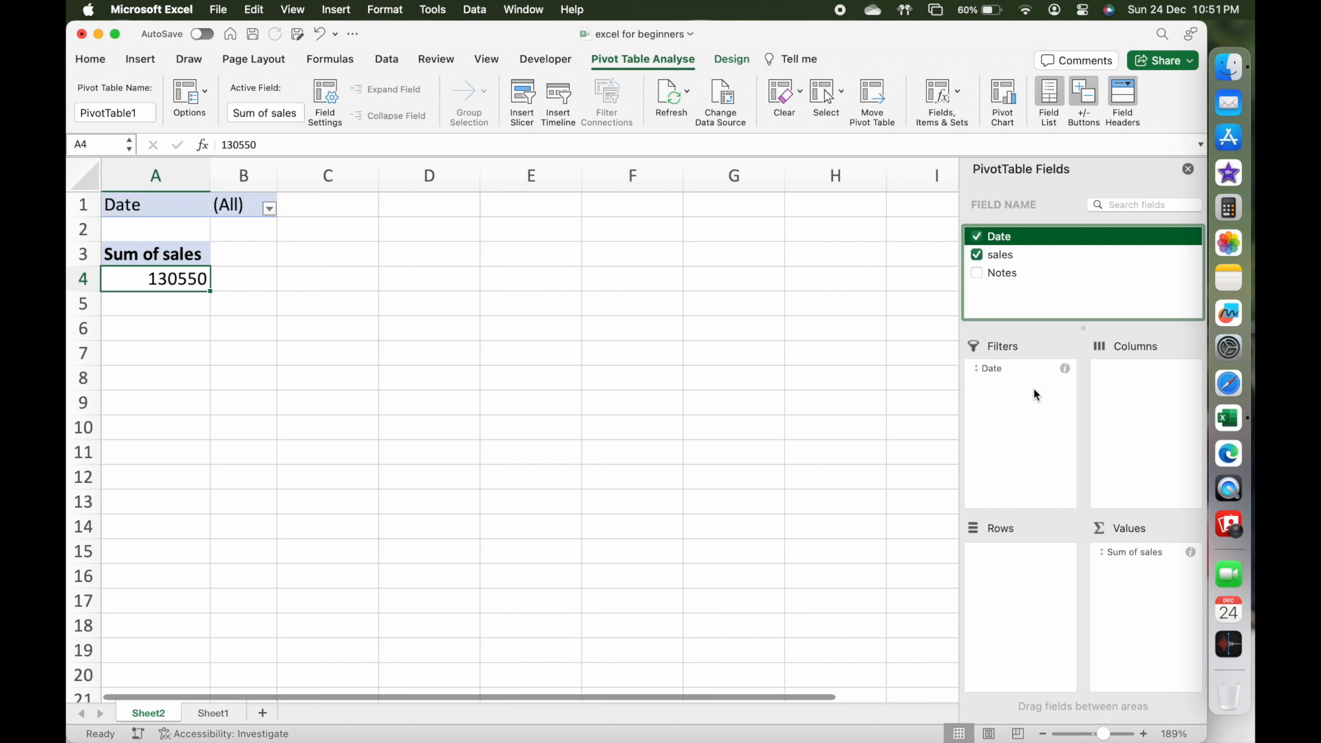
left_click(268, 209)
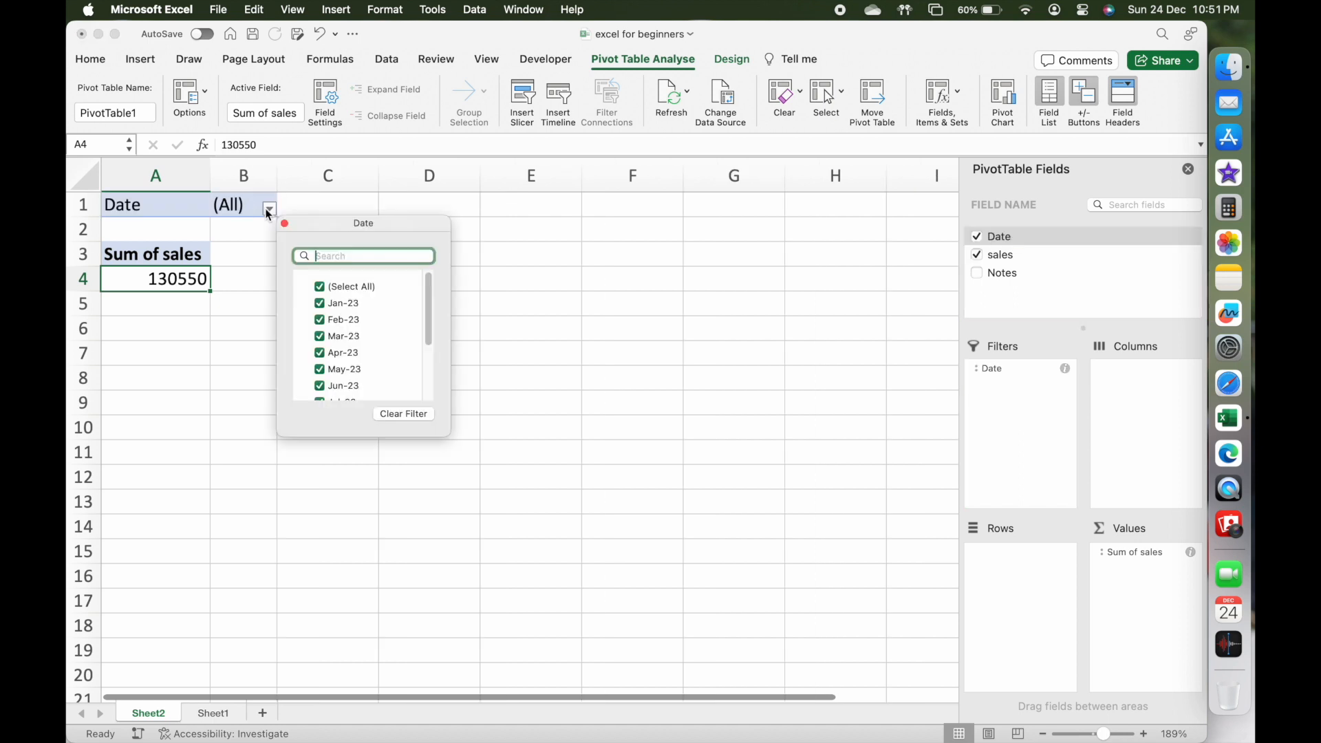
left_click(342, 291)
scroll(352, 318, "down", 2)
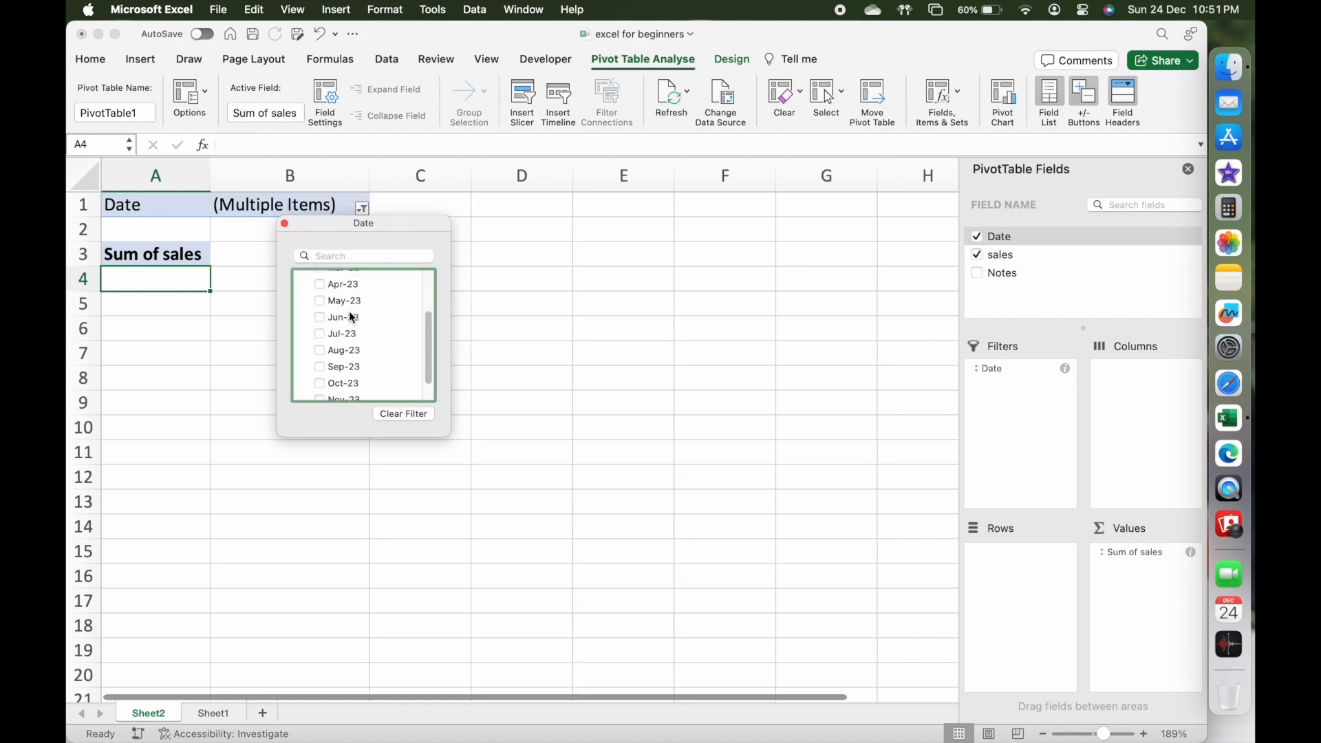
scroll(352, 317, "up", 2)
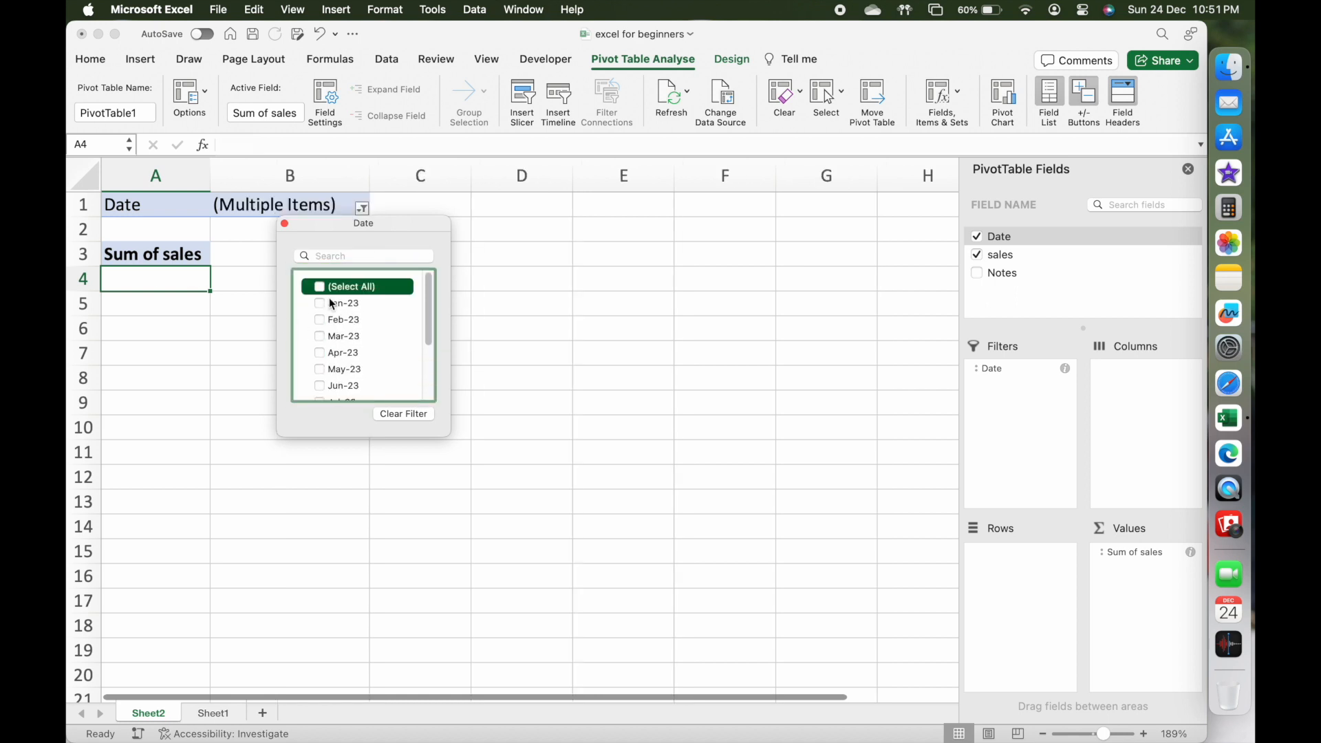
left_click(333, 303)
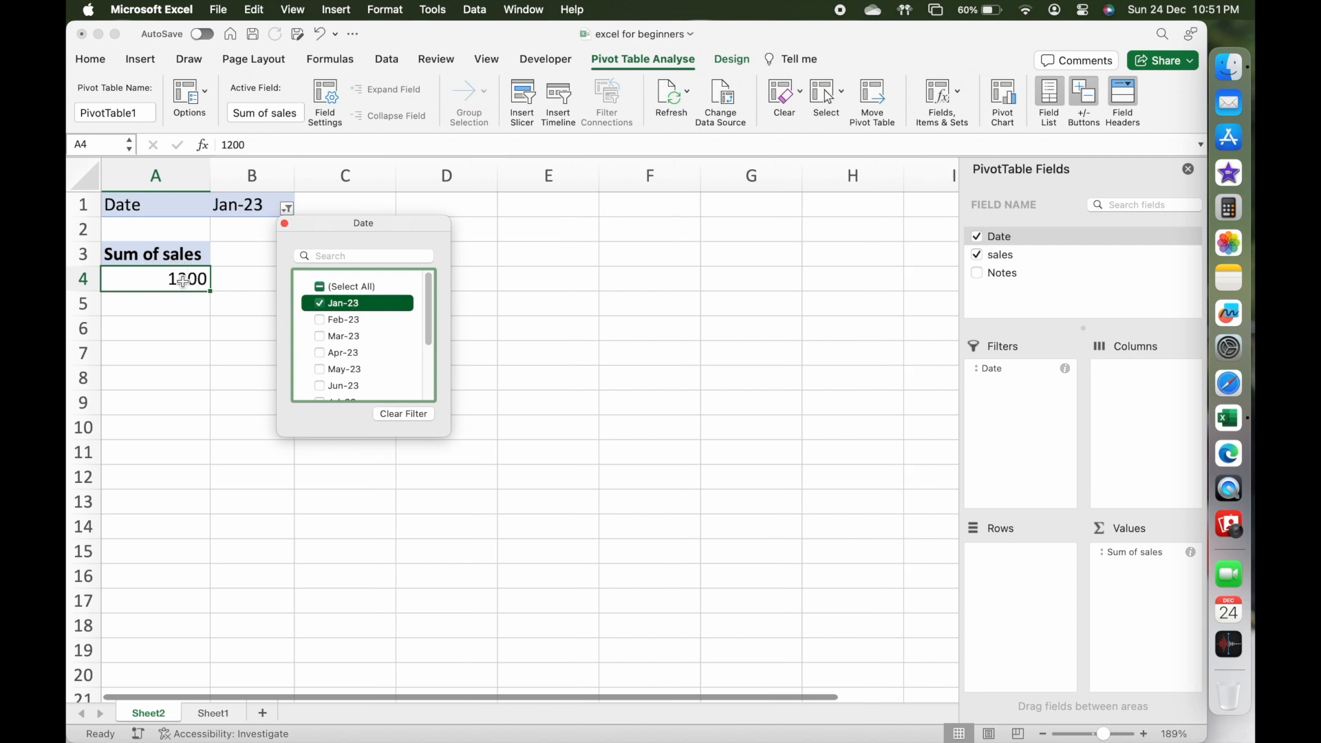
left_click(340, 320)
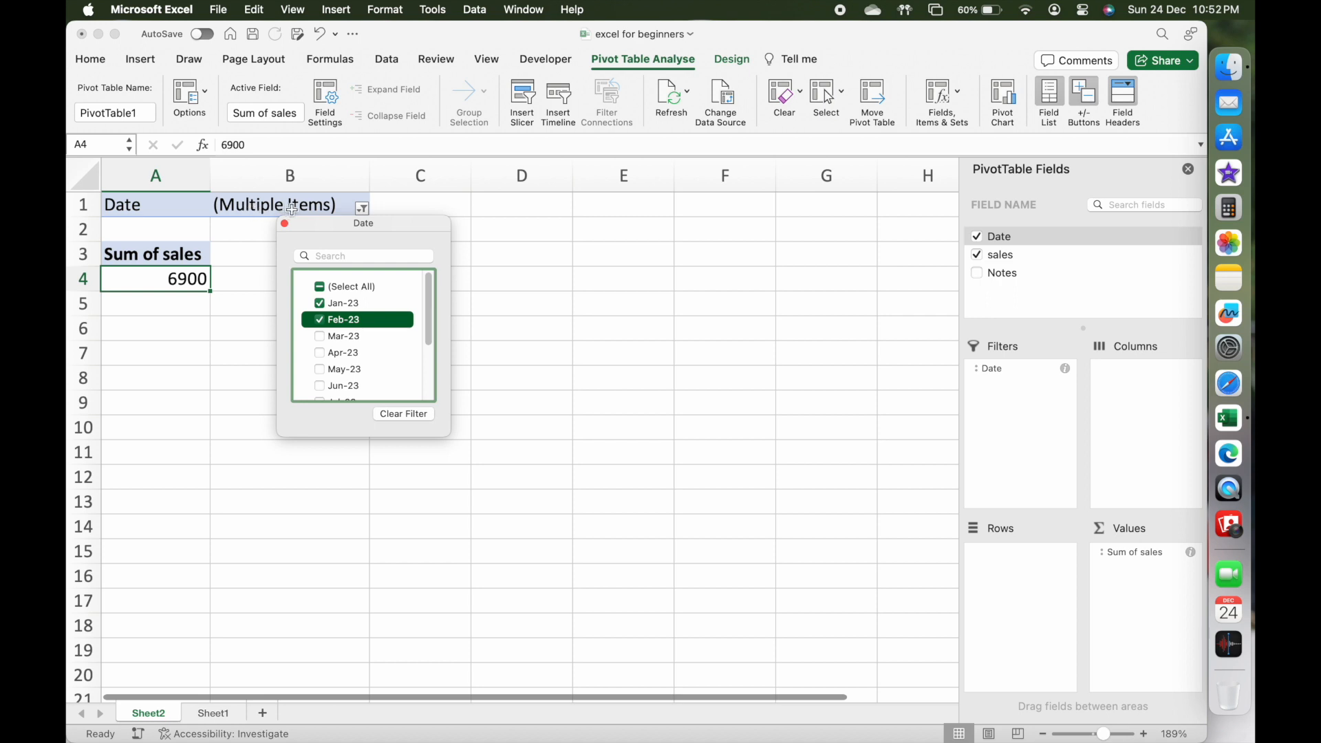
left_click(319, 303)
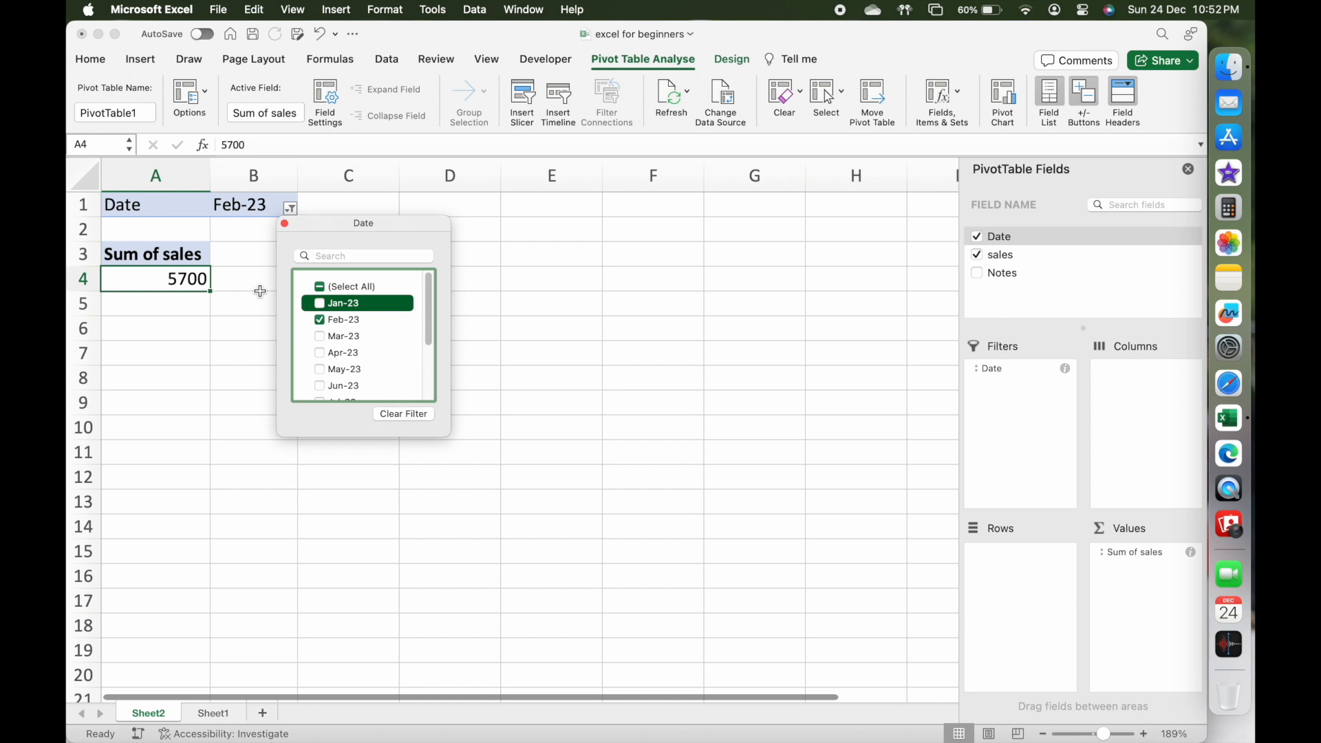
Clear the pivot table's date filter and remove the Date field from Filters.
left_click(386, 414)
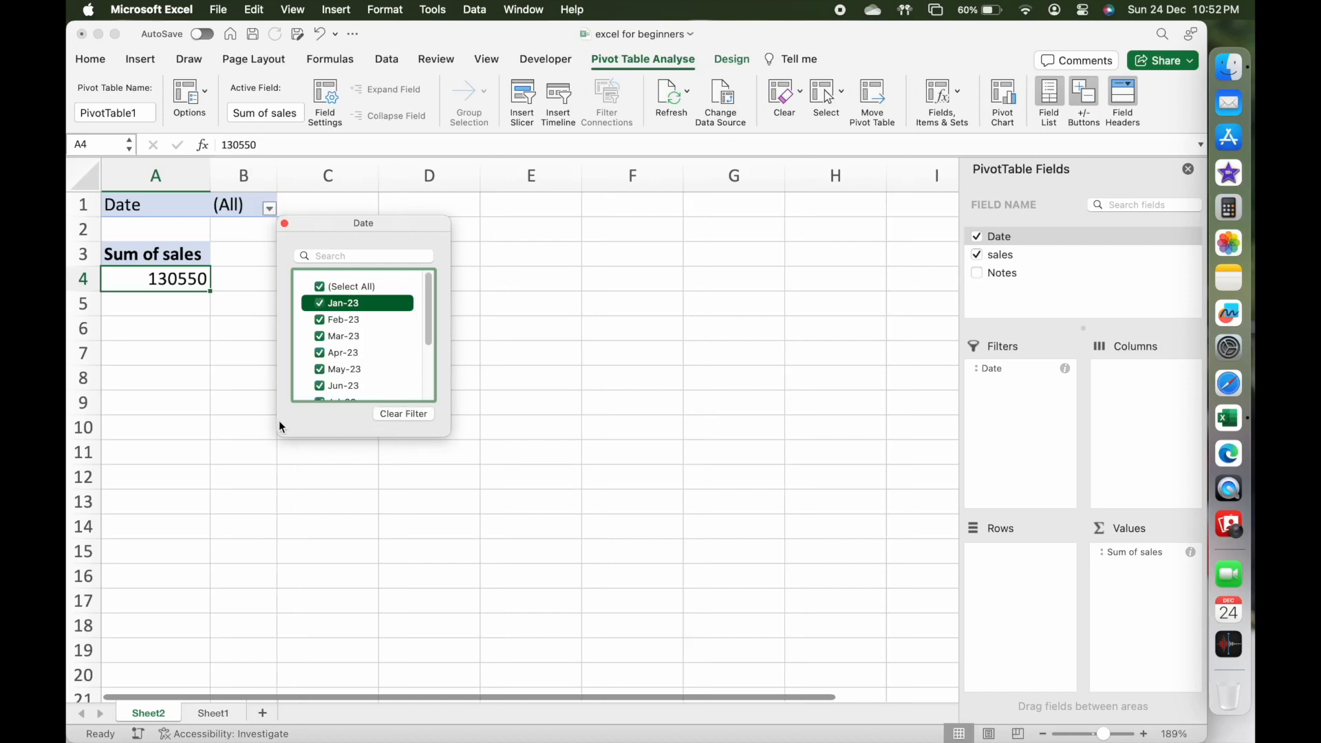
left_click(284, 224)
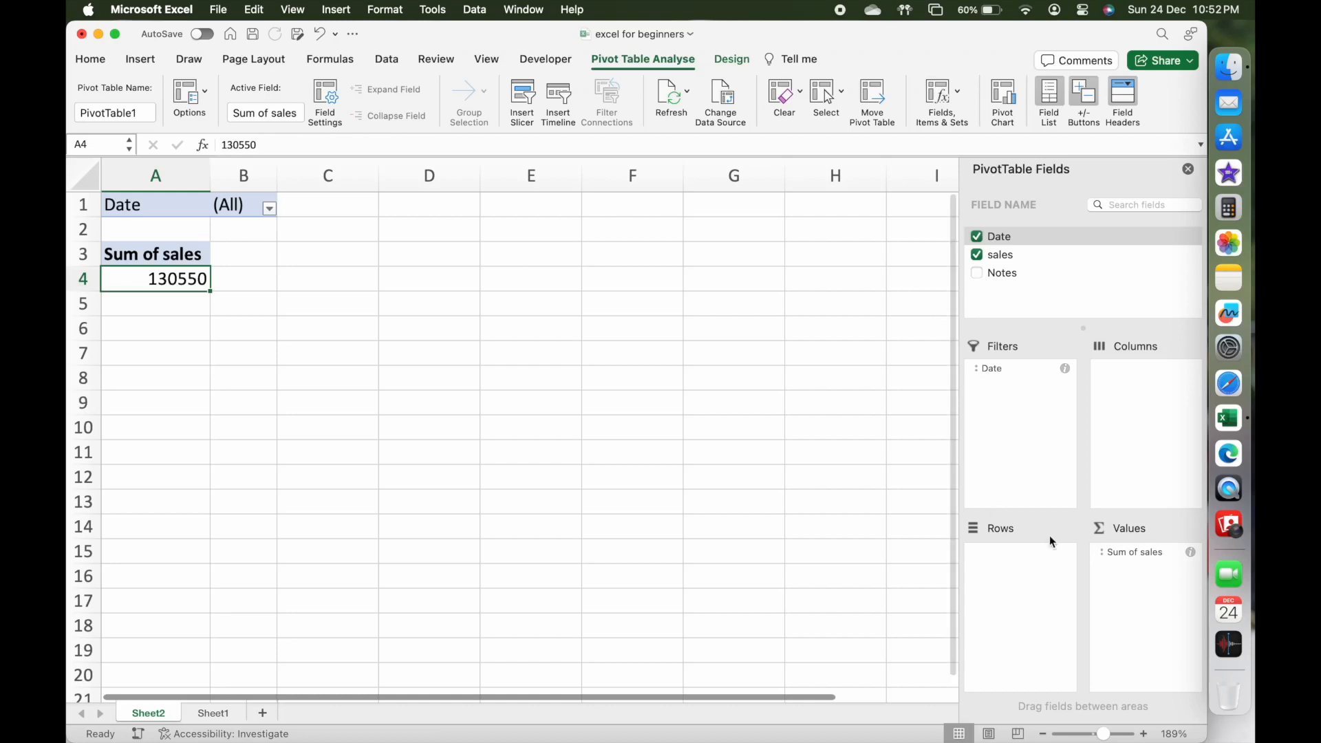
left_click_drag(1042, 375, 876, 354)
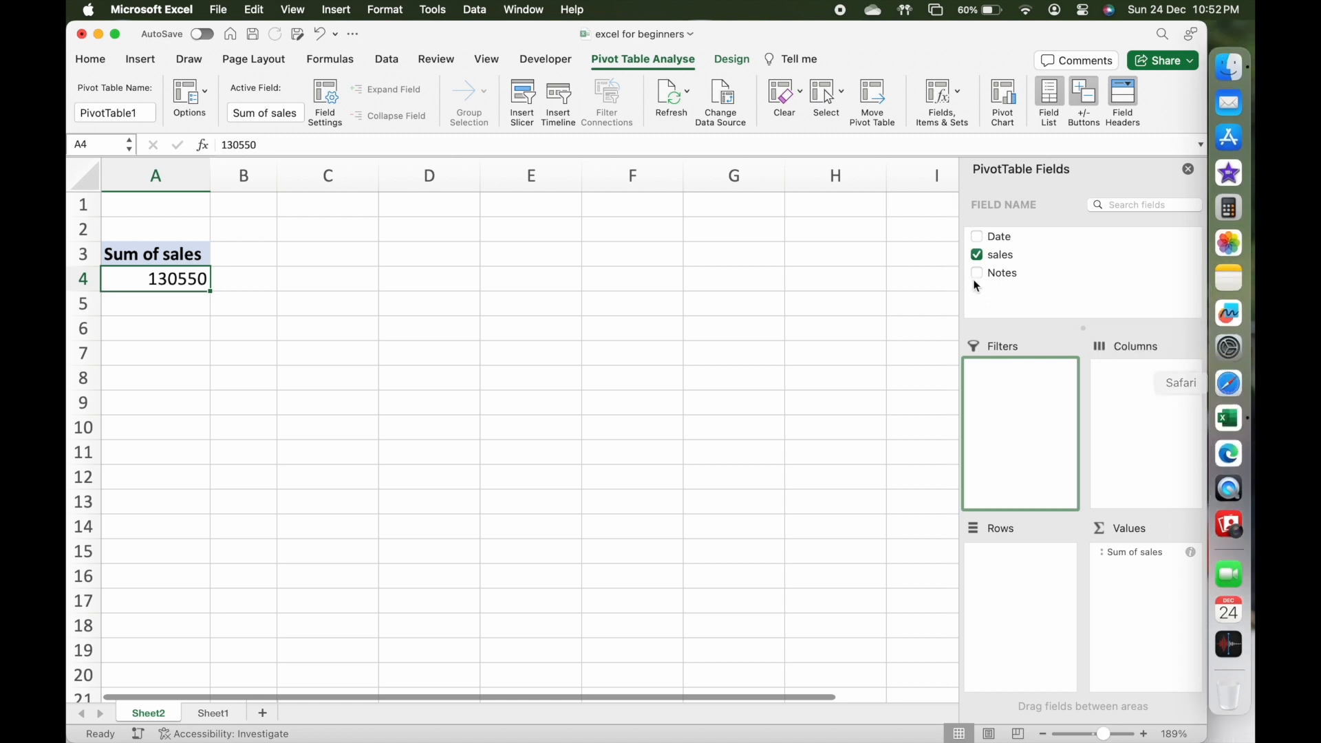
Break the sum of sales down by month with the Date field in Rows and compare it with the source data in Sheet1.
left_click_drag(1001, 237, 1029, 601)
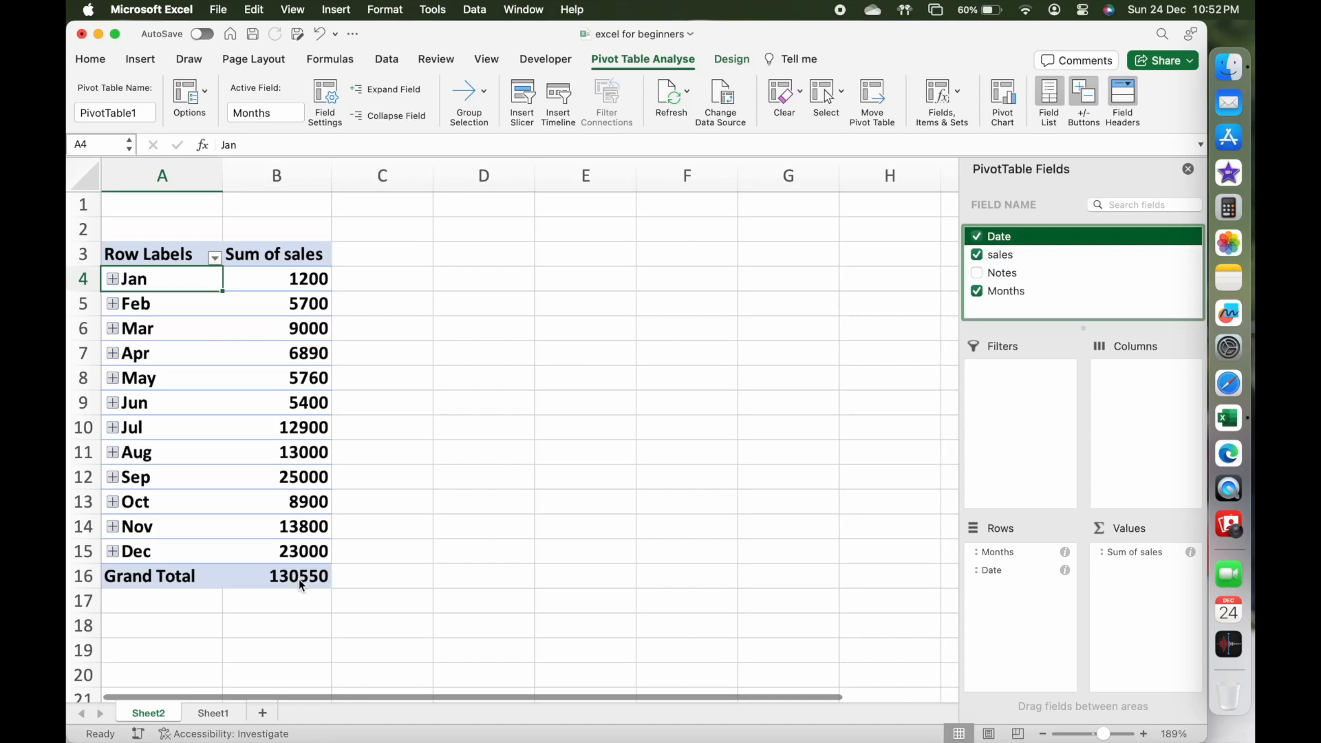
left_click(214, 714)
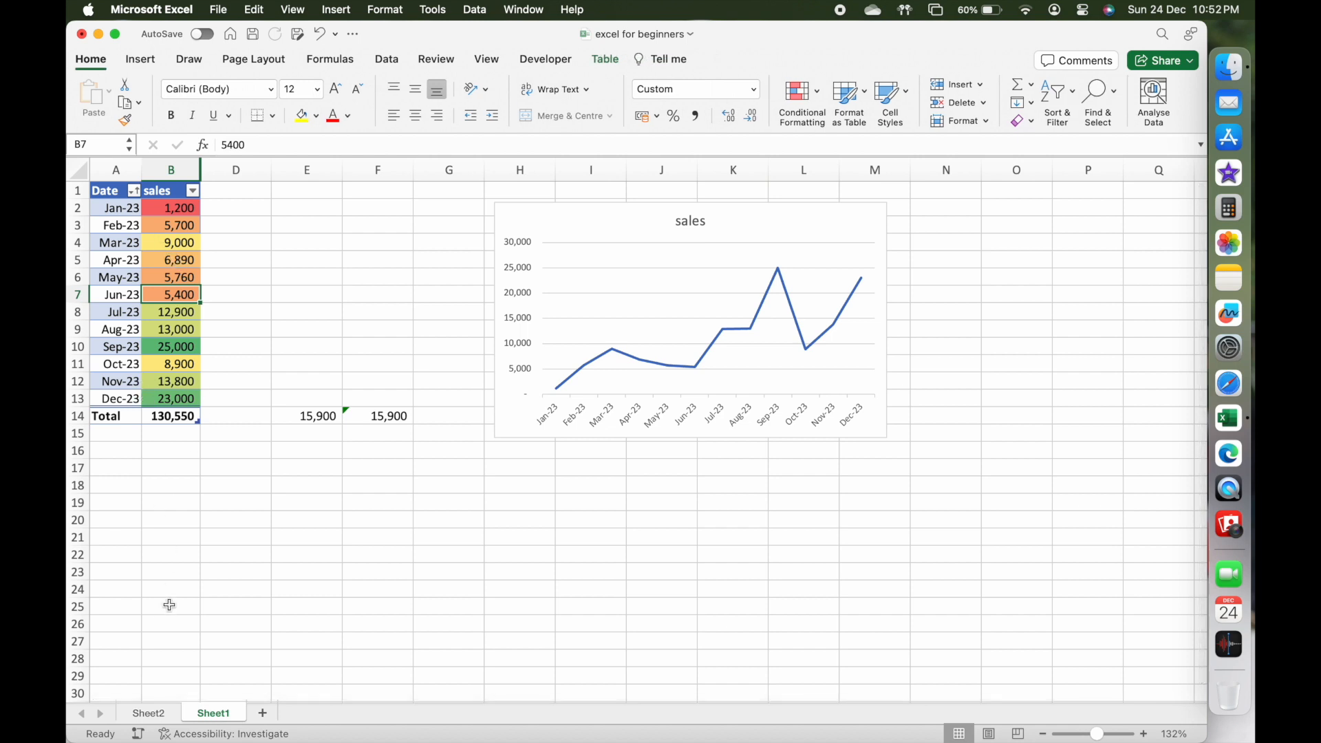
left_click(173, 713)
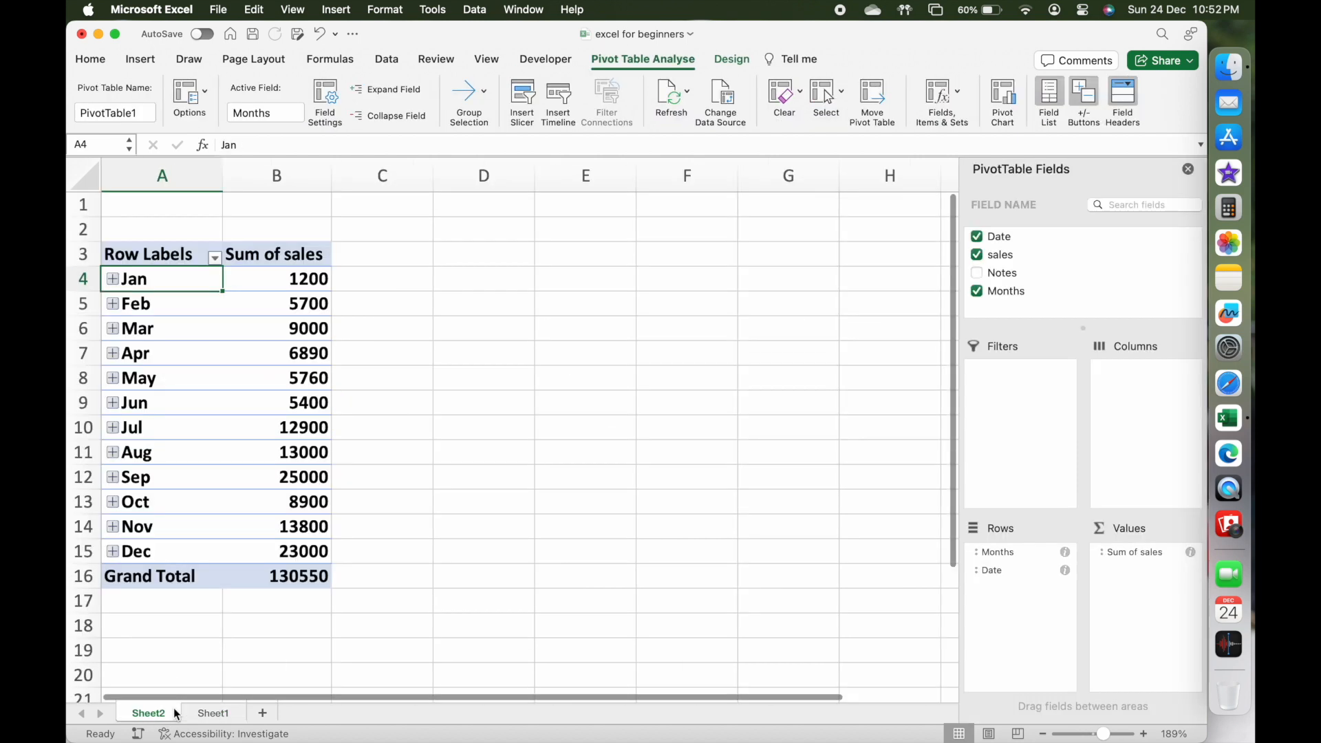
Remove the Date and Months fields from Rows, try Date in Columns and return it to Rows.
left_click_drag(1020, 574, 805, 537)
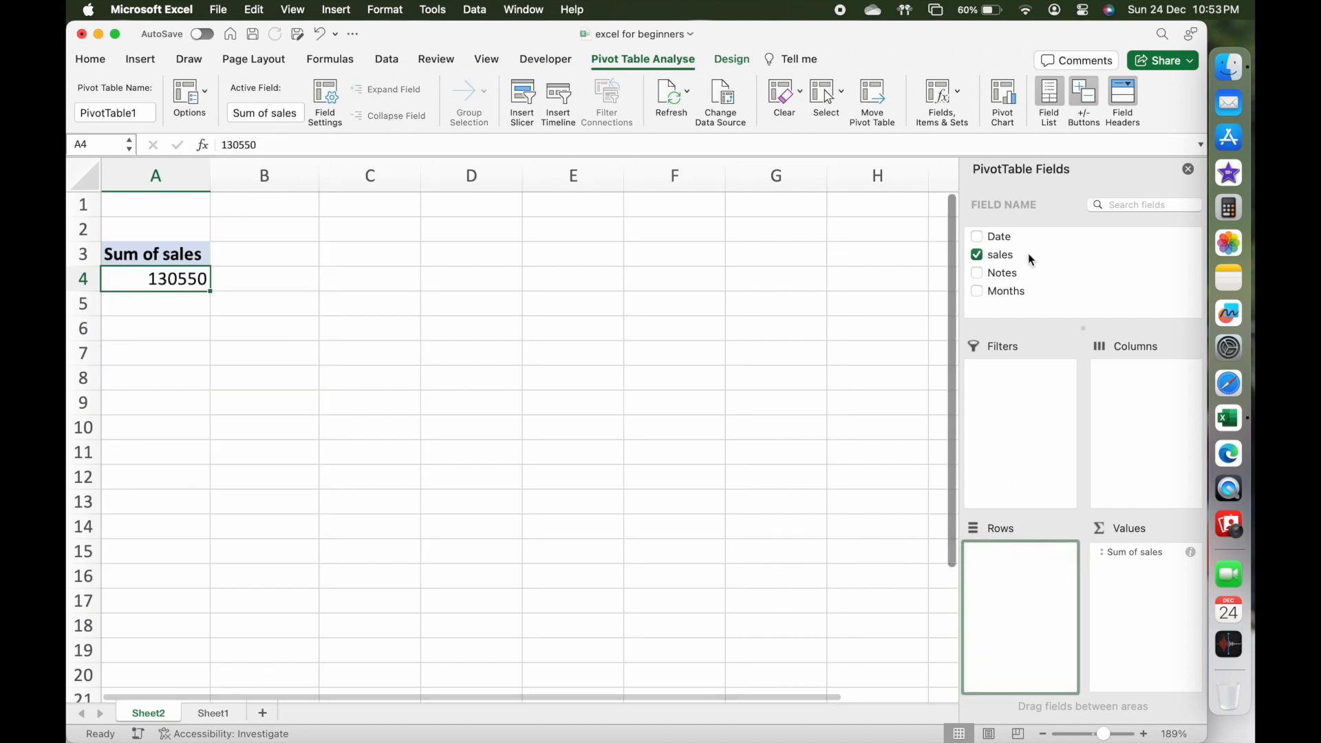
left_click_drag(999, 234, 1147, 403)
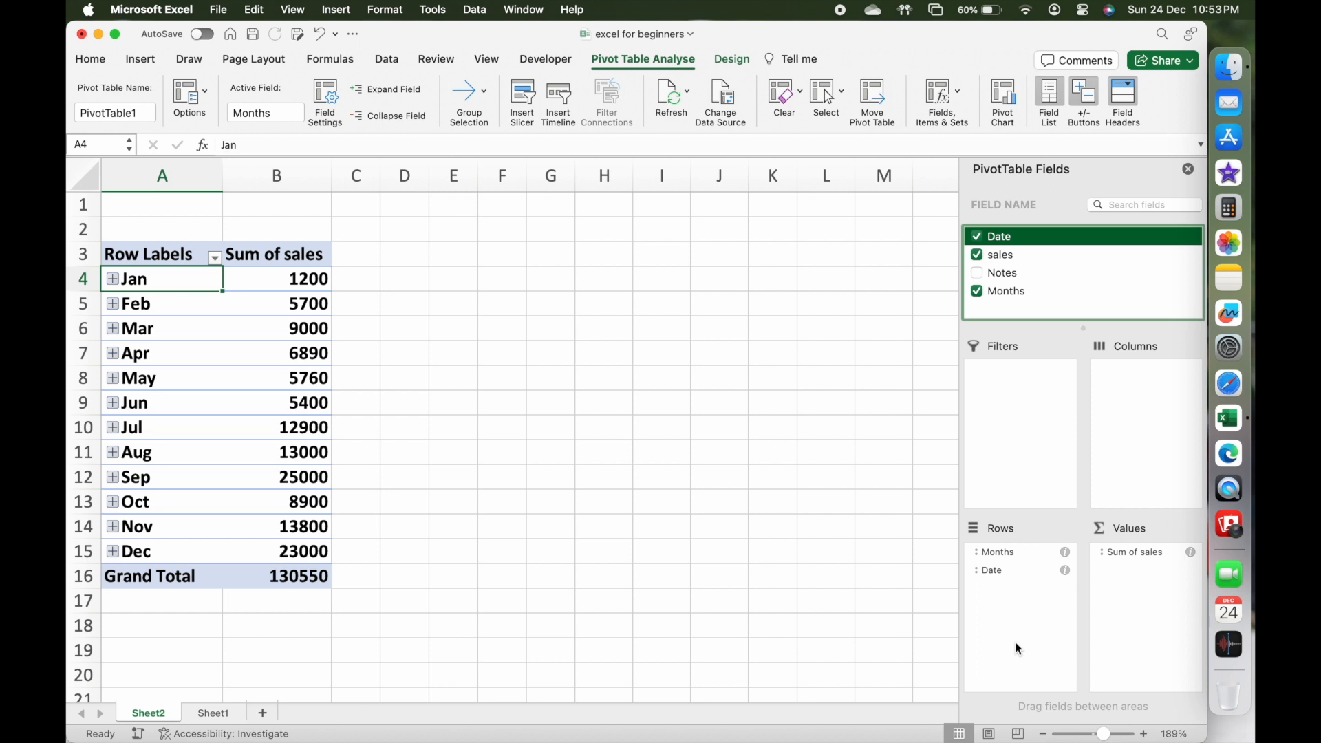
Show the pivot table's monthly sales values as % of Grand Total.
right_click(316, 274)
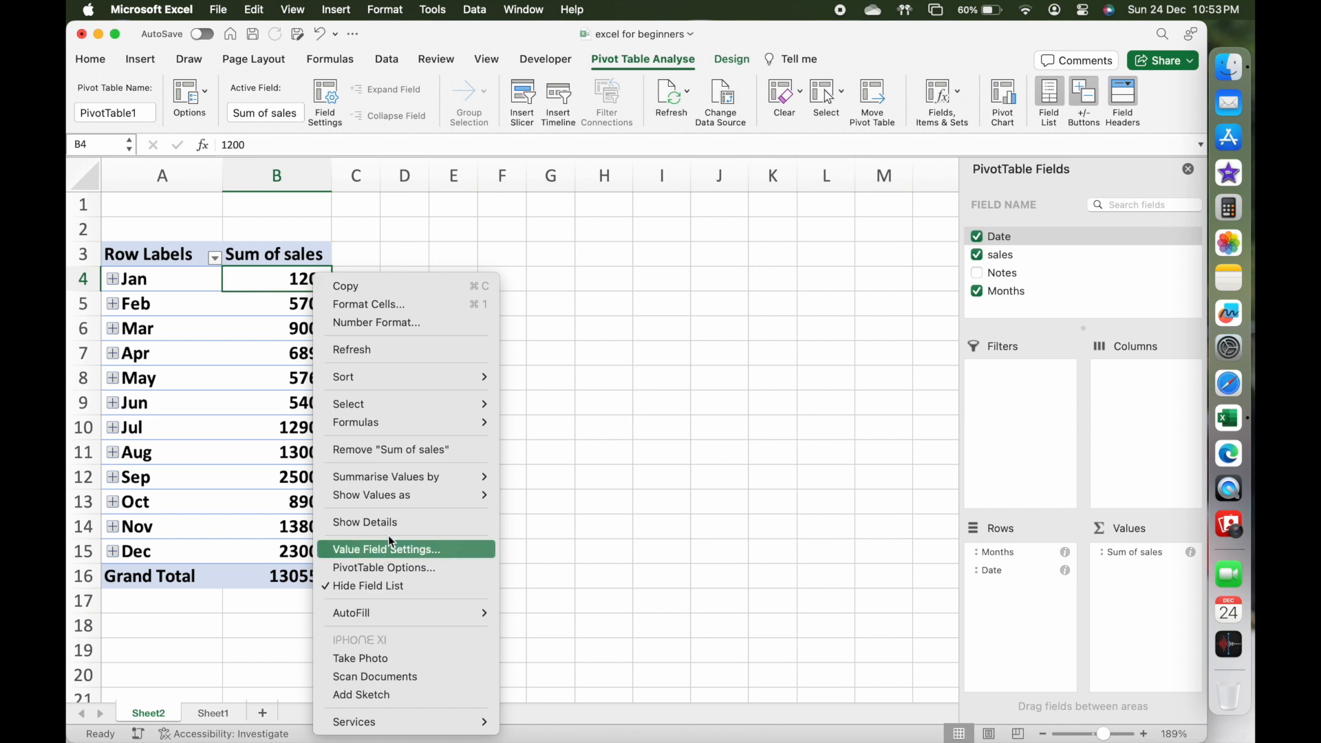
mouse_move(397, 495)
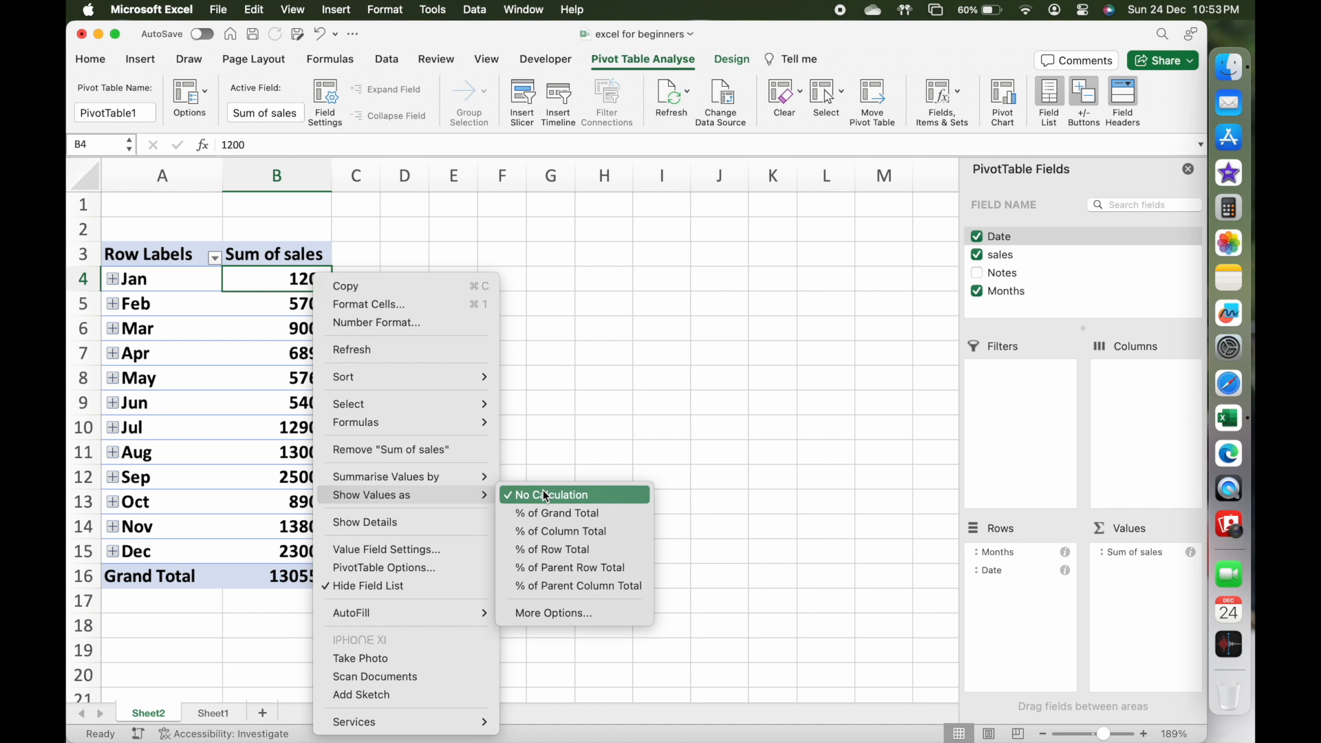
left_click(575, 514)
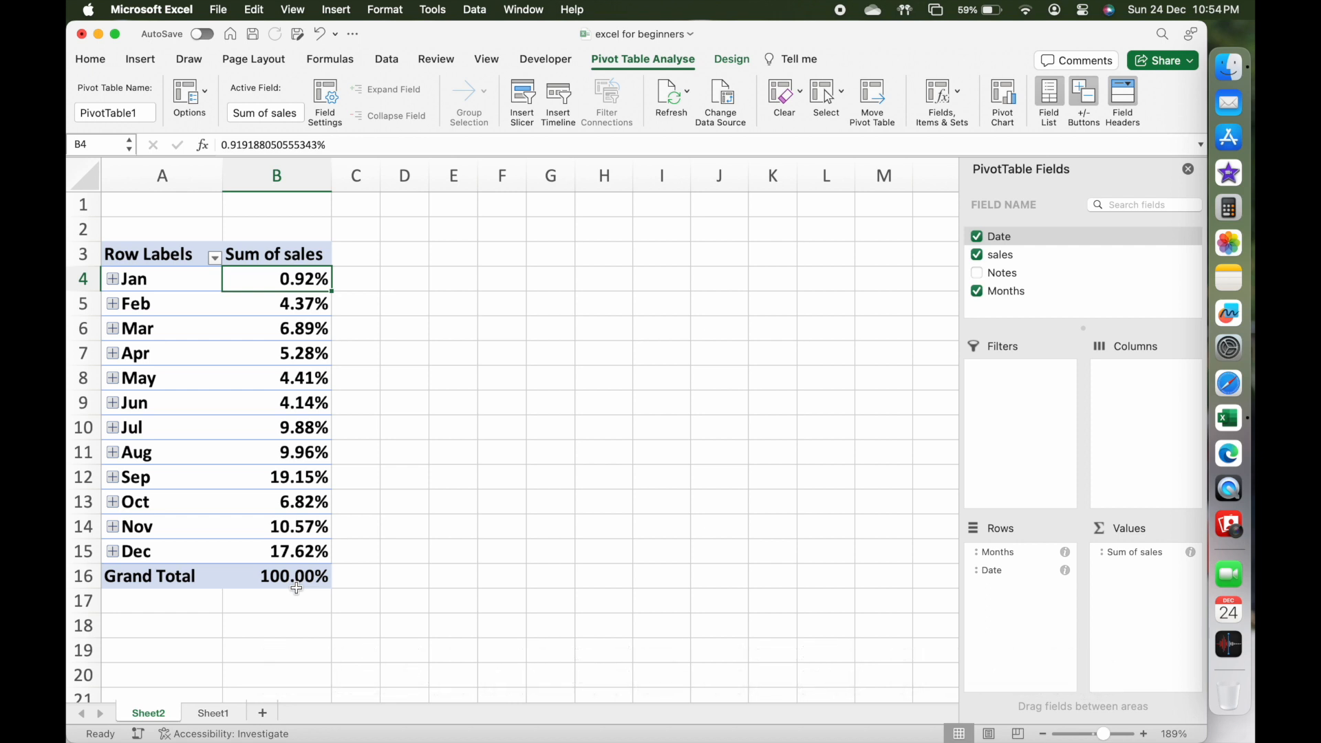
Upload the workbook to OneDrive - Personal under the name excel for beginners for sharing.
left_click(1163, 61)
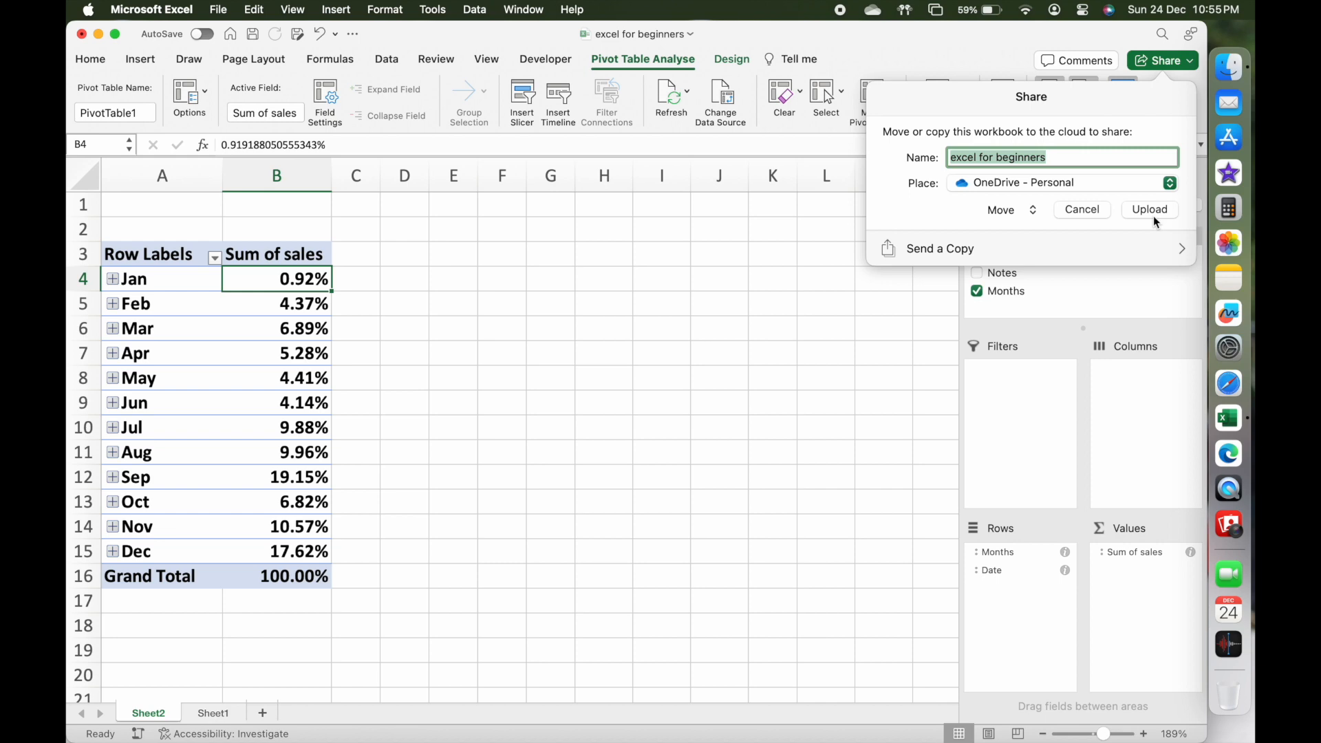
left_click(1153, 216)
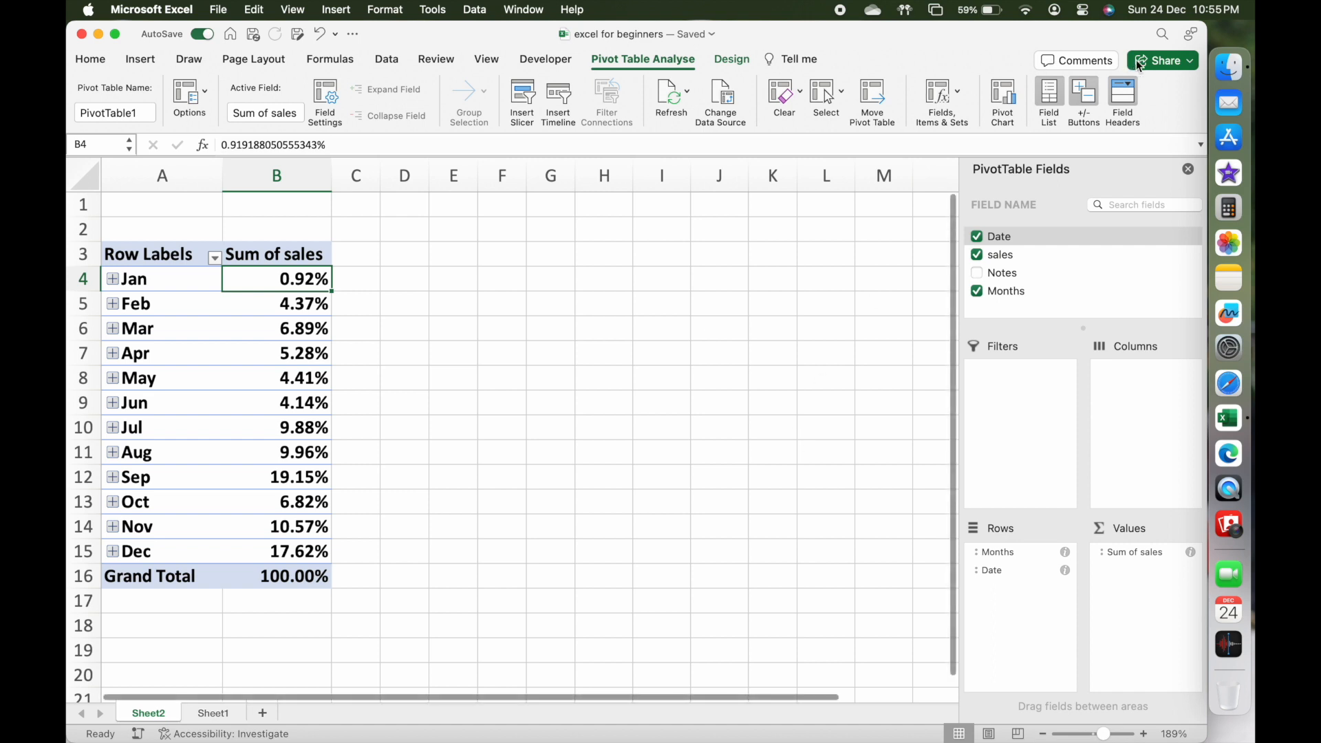
Send a copy of the shared workbook as an email attachment in Excel Workbook format.
left_click(1162, 65)
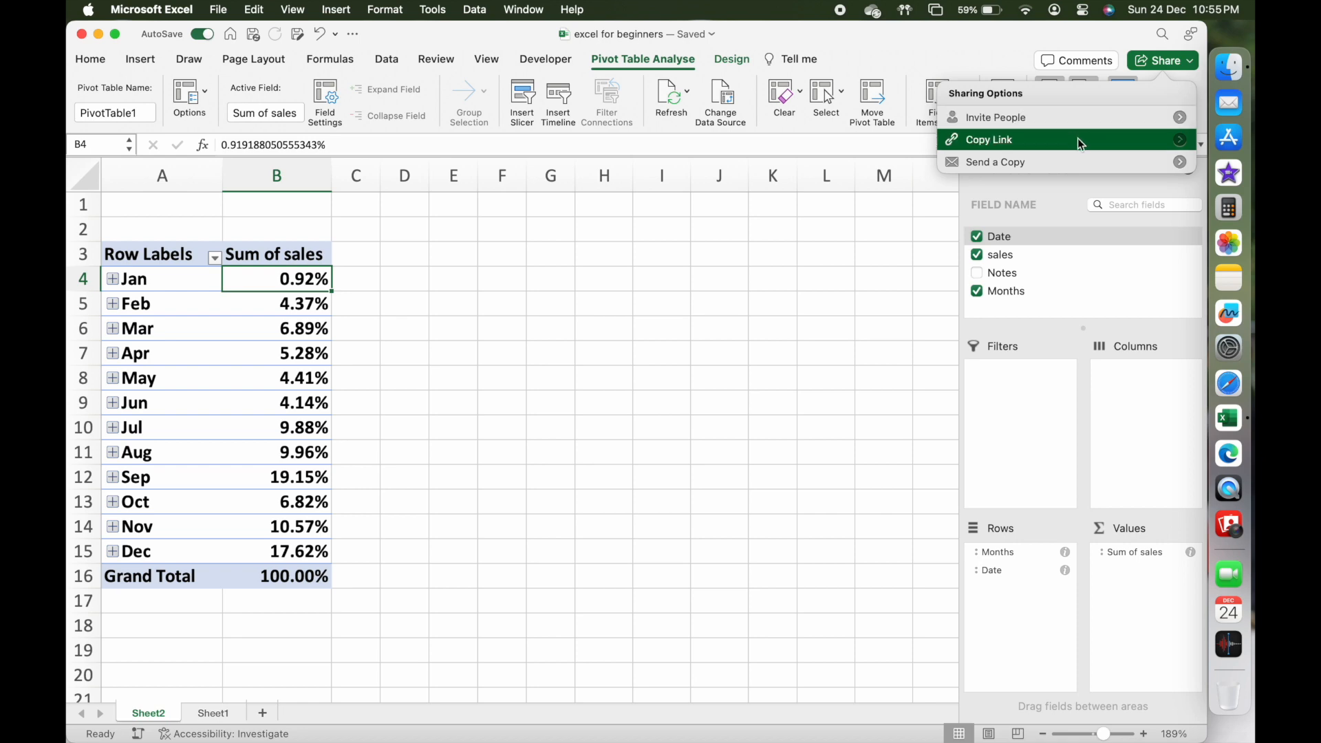
left_click(1078, 163)
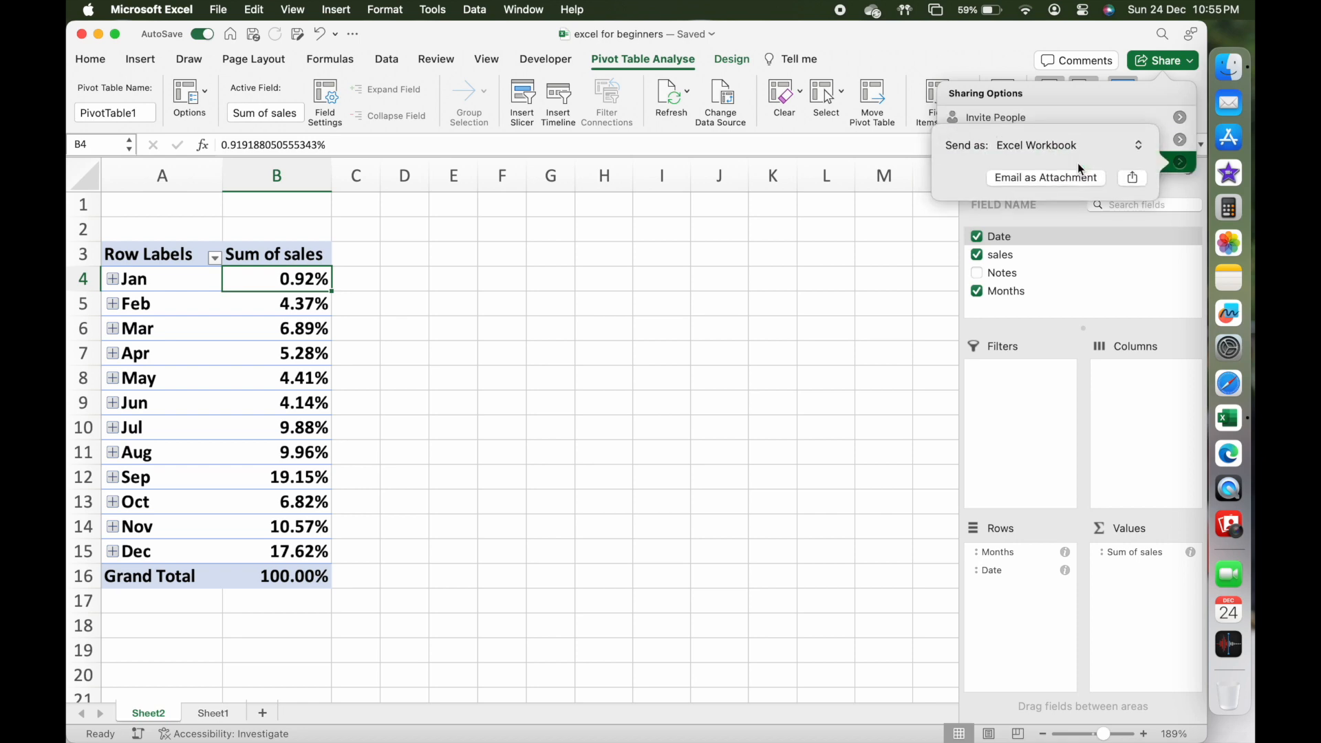
left_click(1018, 172)
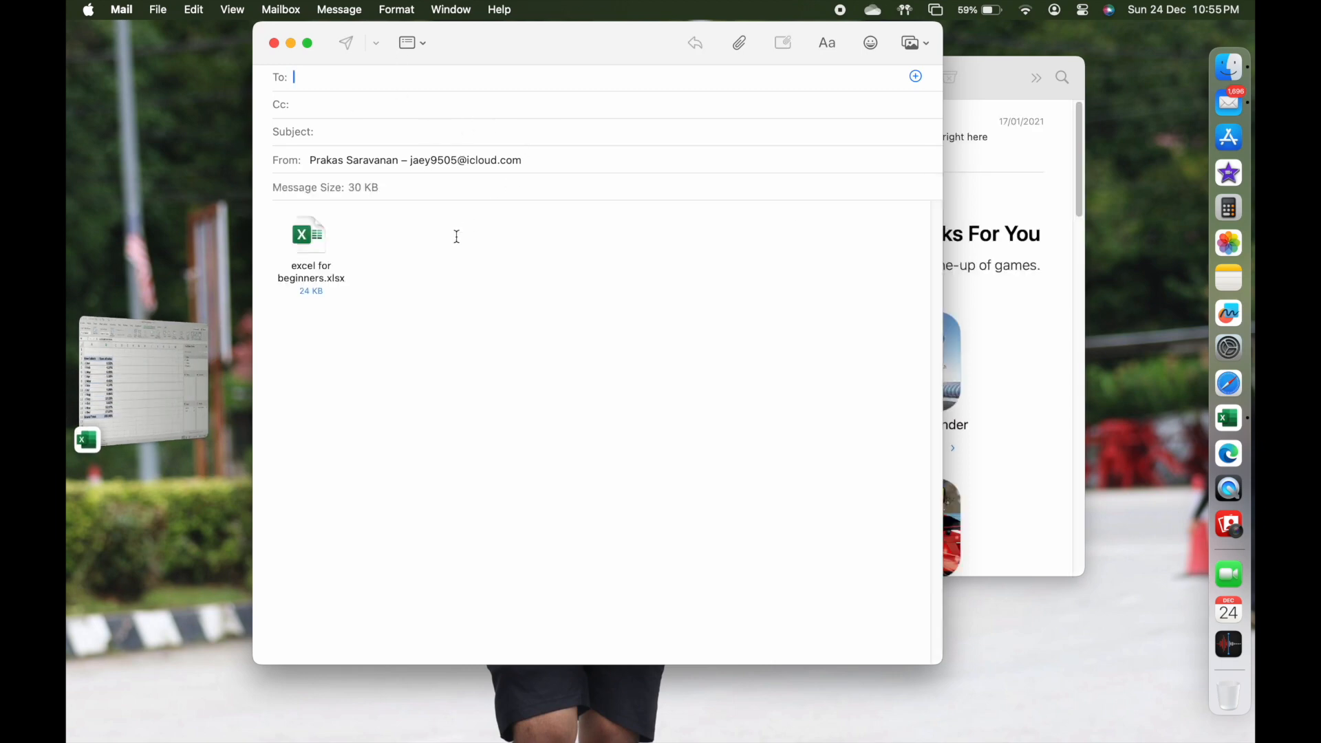
Close the email message without saving it as a draft and switch back to the Excel workbook.
left_click(275, 43)
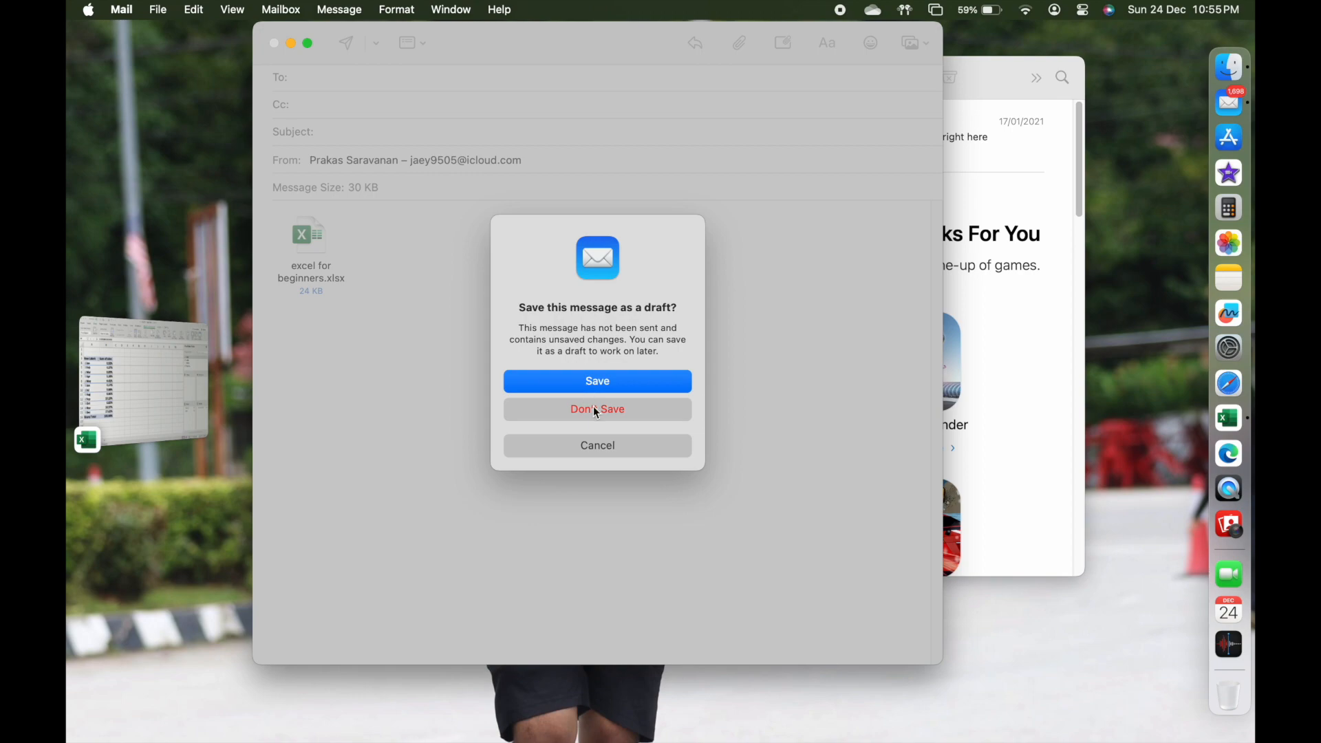
left_click(596, 410)
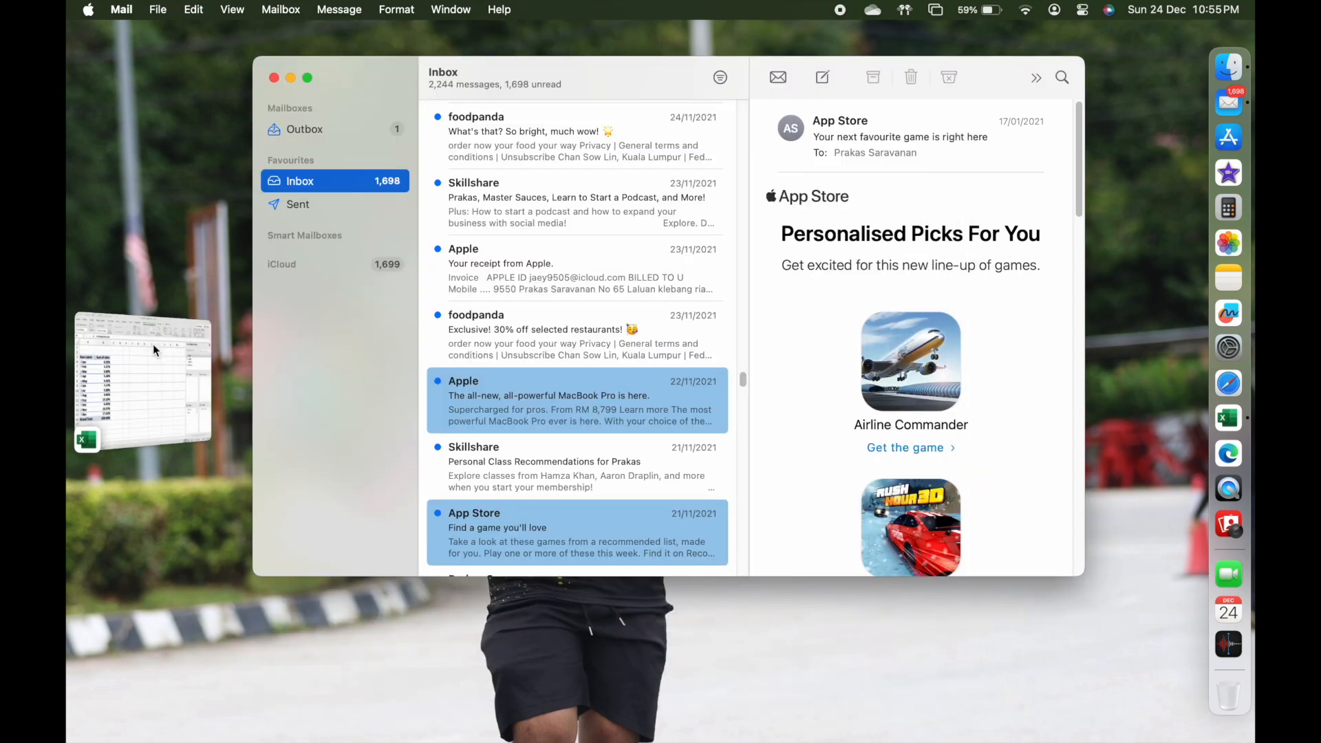
left_click(154, 346)
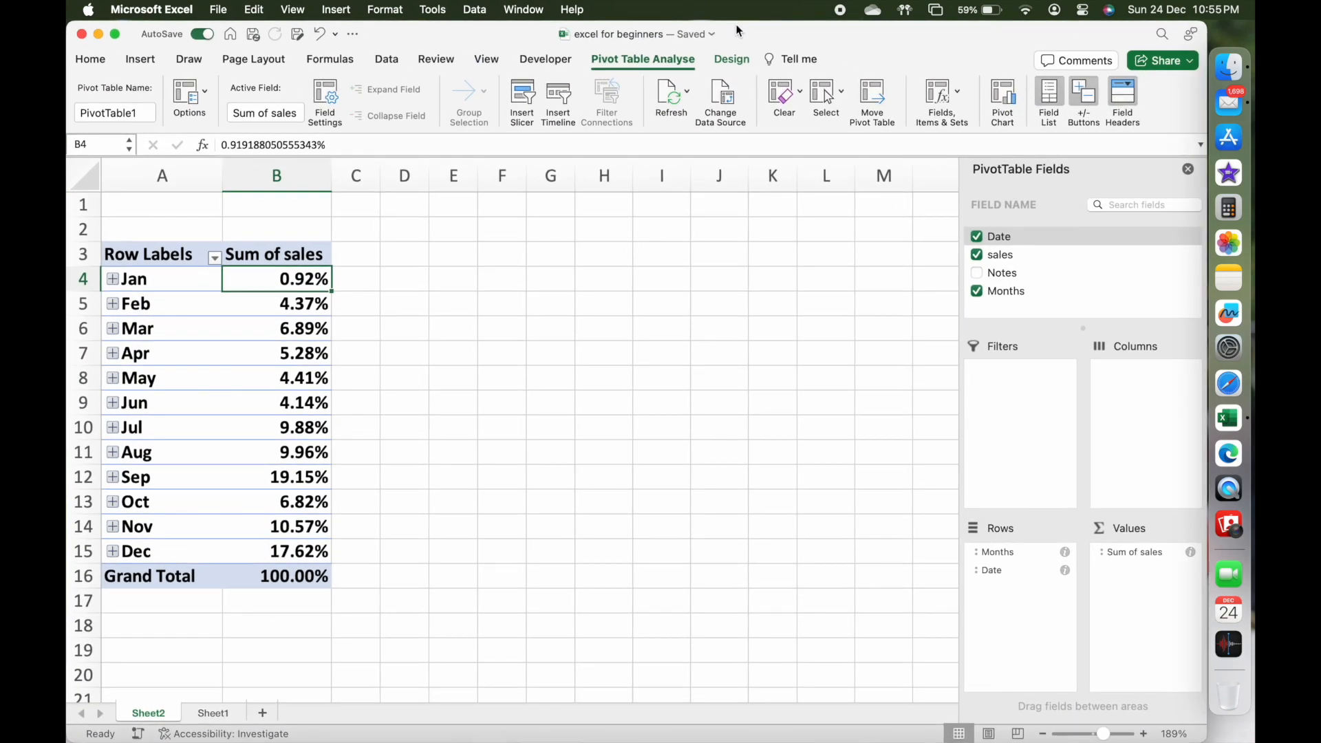